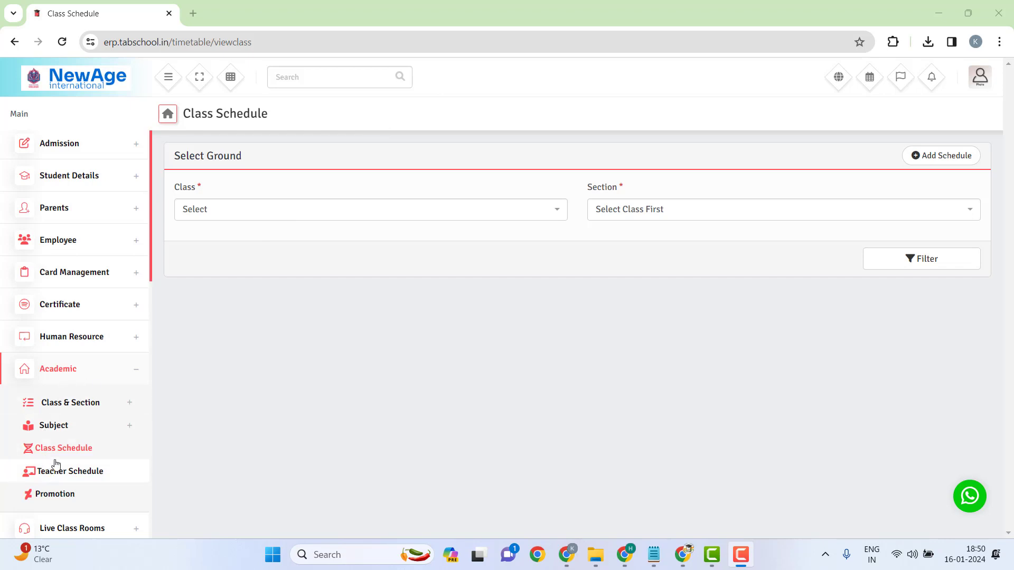
Open the class teacher assignments and change the Class 7, Section A assignment to Class 8, Section A.
{"action": "left_click", "coordinate": [71, 412]}
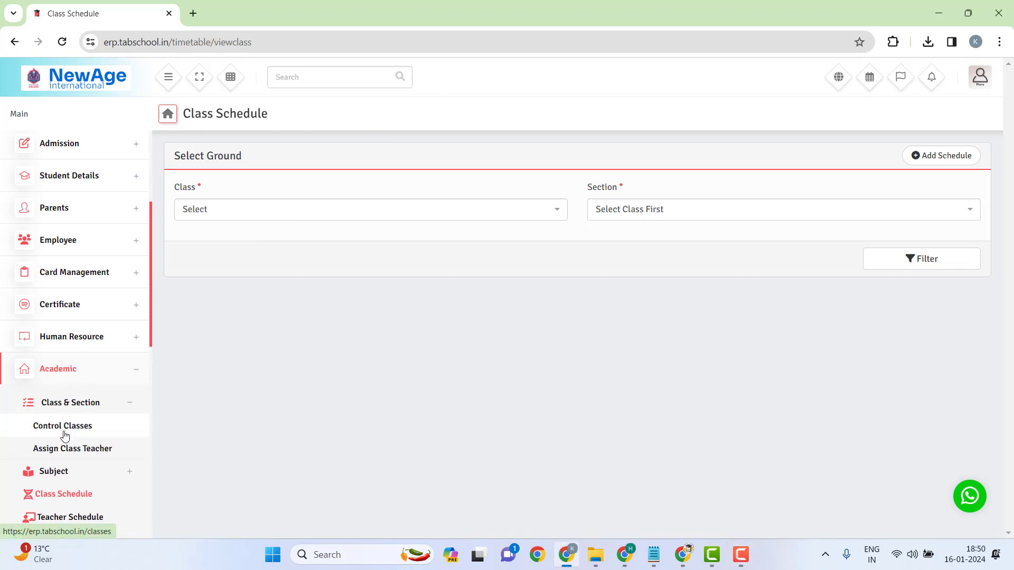
{"action": "left_click", "coordinate": [70, 451]}
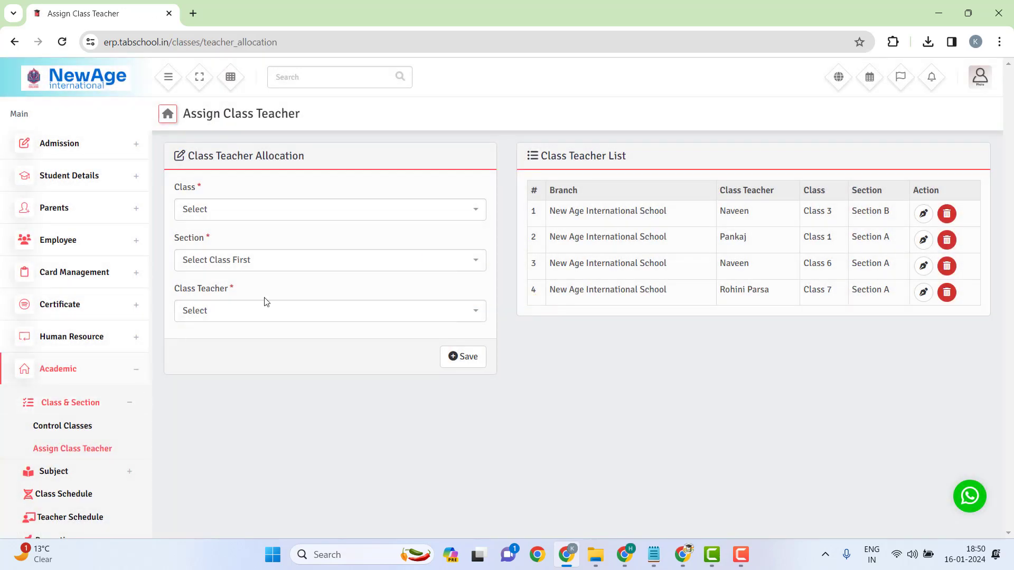
{"action": "left_click_drag", "start_coordinate": [719, 290], "coordinate": [831, 287]}
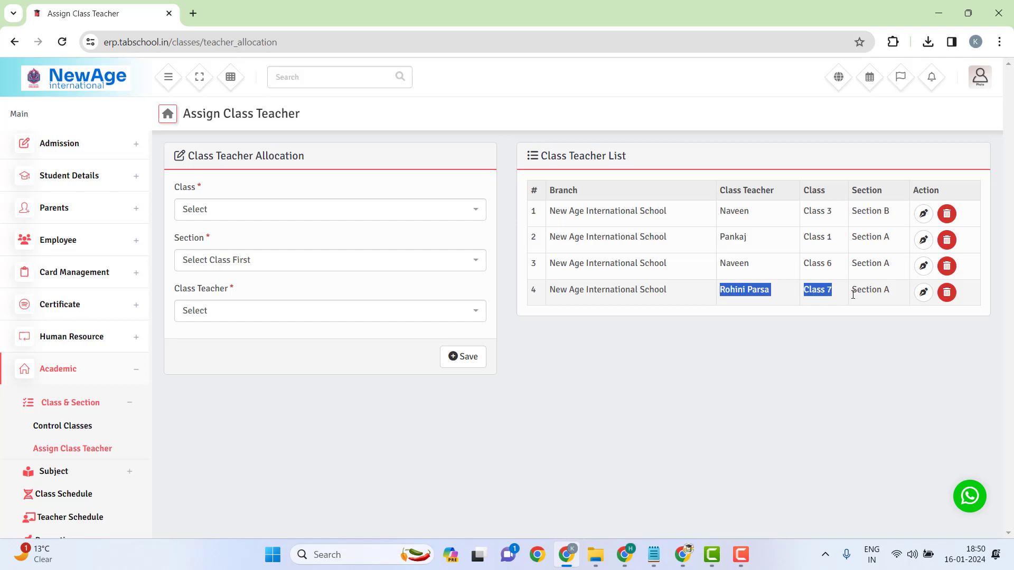
{"action": "left_click", "coordinate": [853, 295]}
{"action": "left_click", "coordinate": [924, 292]}
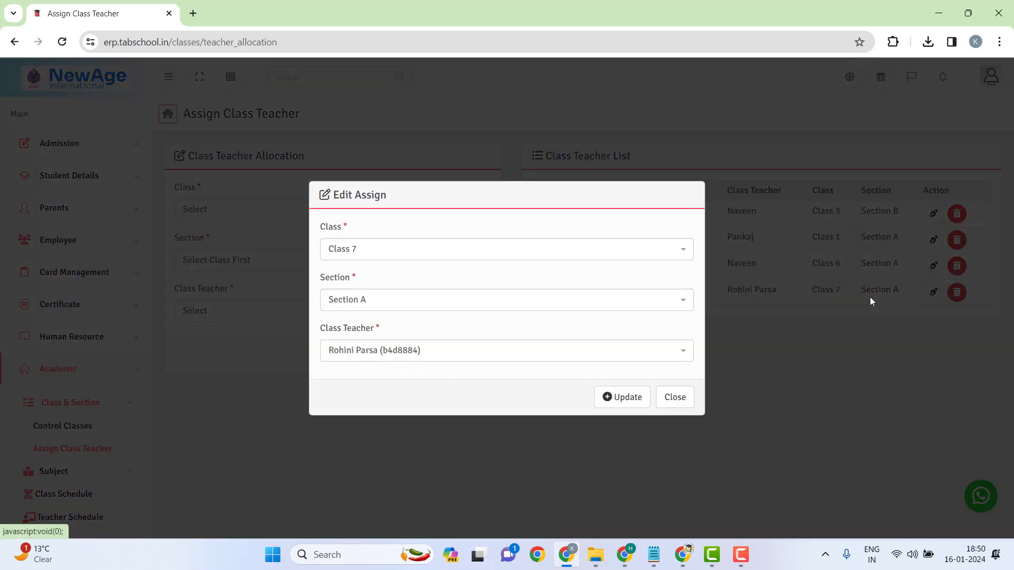
{"action": "left_click", "coordinate": [414, 252]}
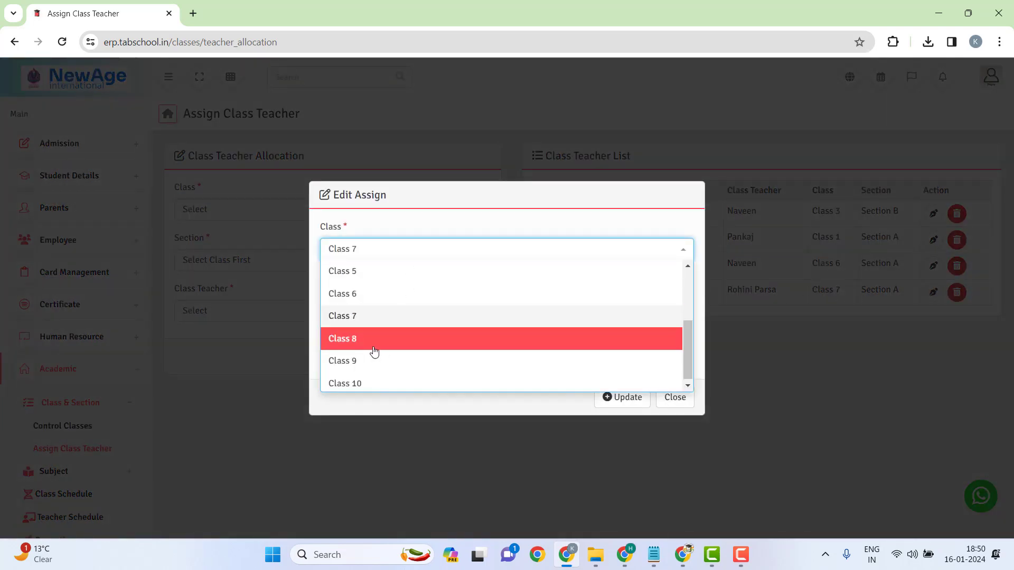
{"action": "left_click", "coordinate": [373, 344]}
{"action": "left_click", "coordinate": [356, 306]}
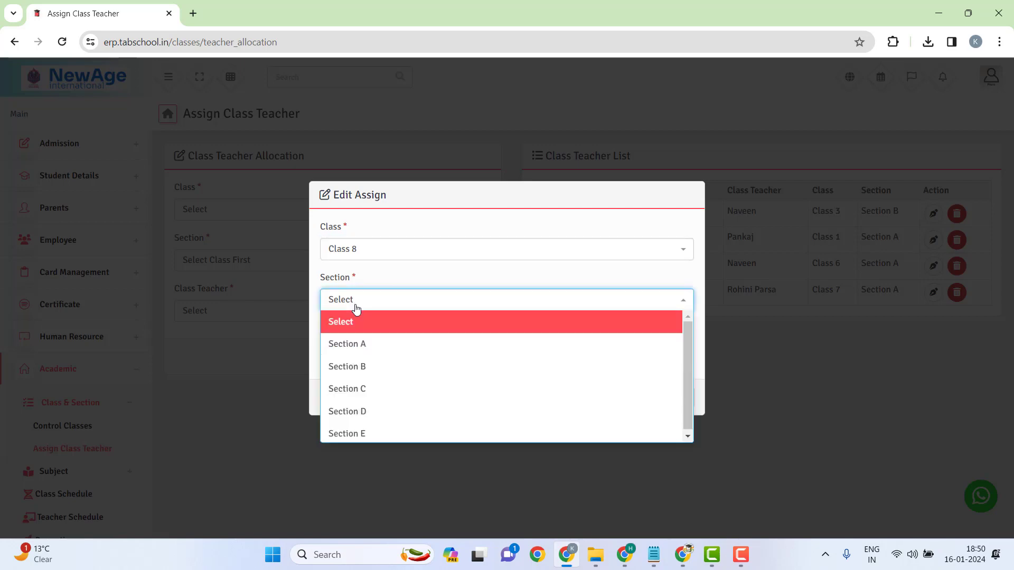
{"action": "left_click", "coordinate": [361, 344]}
{"action": "left_click", "coordinate": [608, 398]}
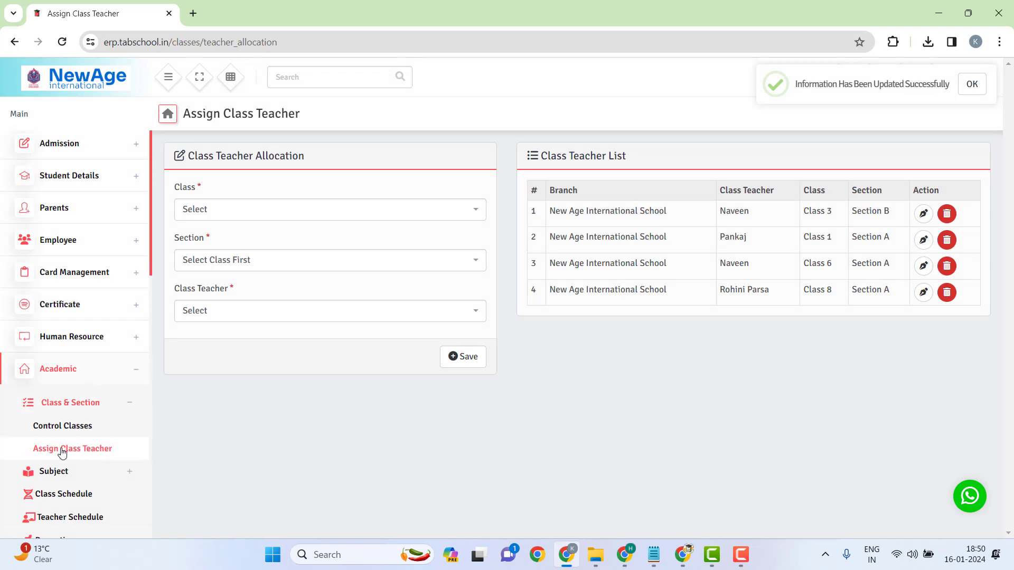
Open the class controls and review the list of classes with their sections.
{"action": "left_click", "coordinate": [65, 431]}
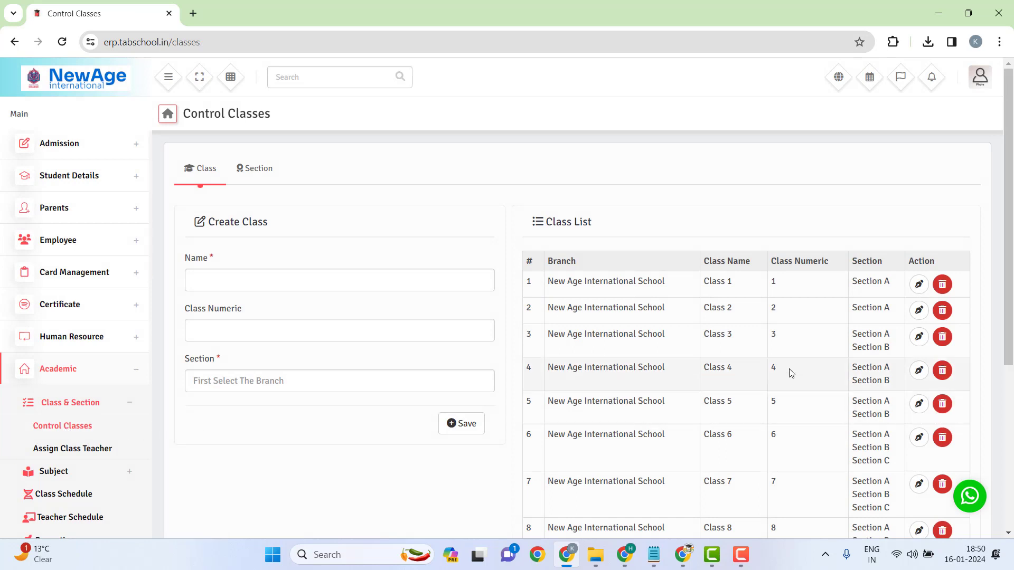
{"action": "scroll", "coordinate": [747, 276], "scroll_direction": "down", "scroll_amount": 3}
{"action": "scroll", "coordinate": [719, 351], "scroll_direction": "up", "scroll_amount": 3}
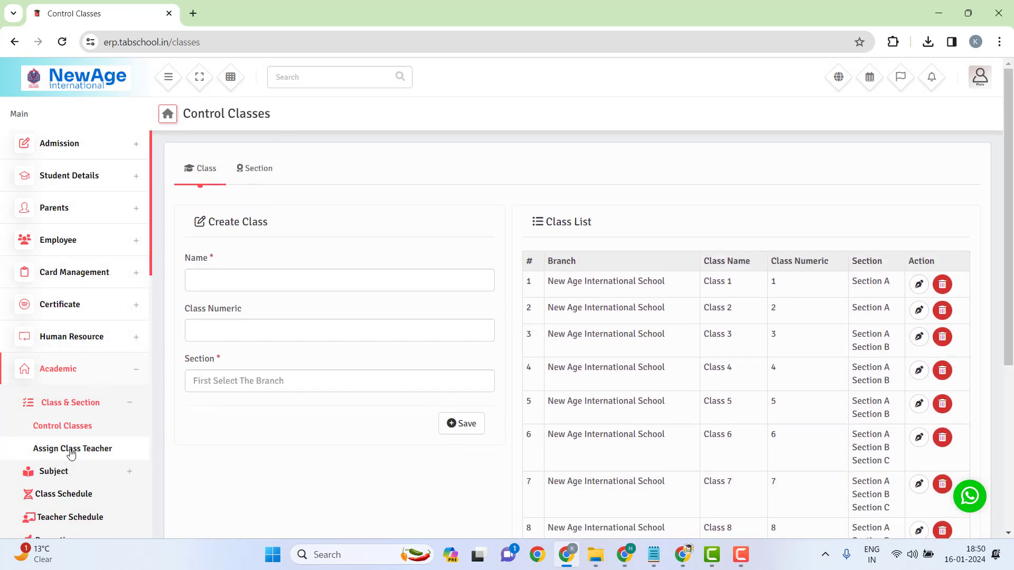
Open the academic subject list and start a new subject named Physical Education.
{"action": "left_click", "coordinate": [73, 473]}
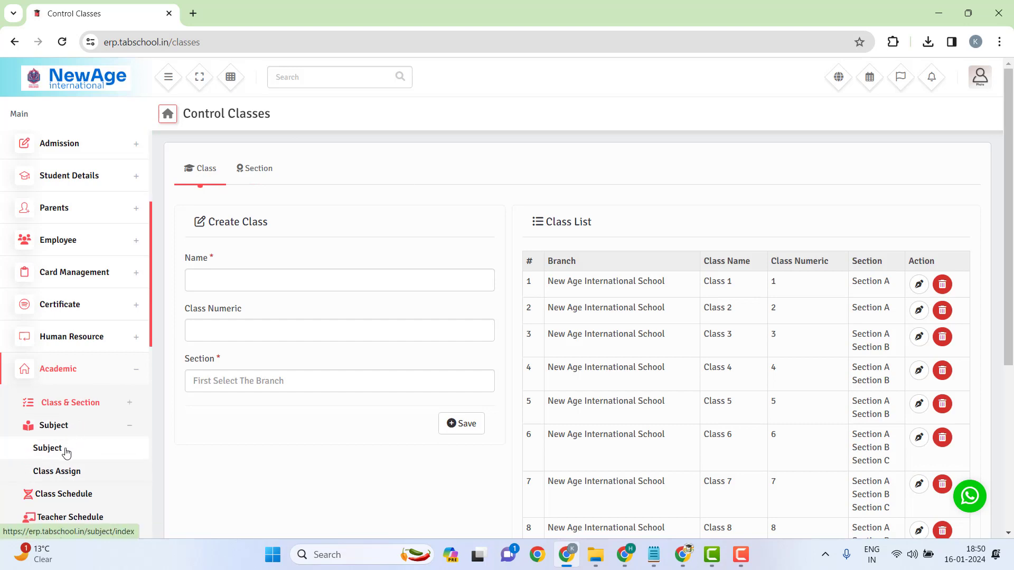
{"action": "left_click", "coordinate": [67, 452]}
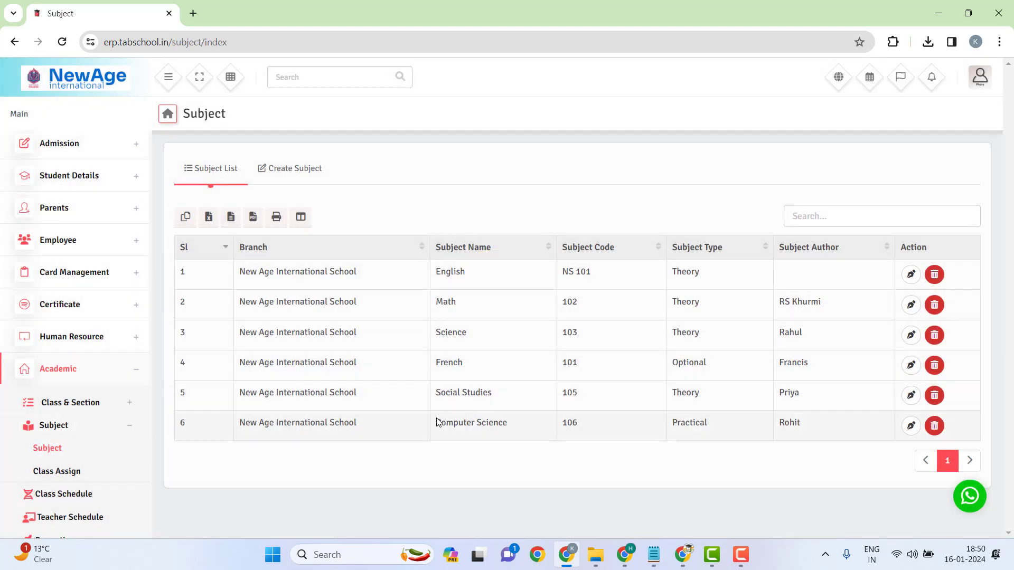
{"action": "left_click", "coordinate": [293, 170]}
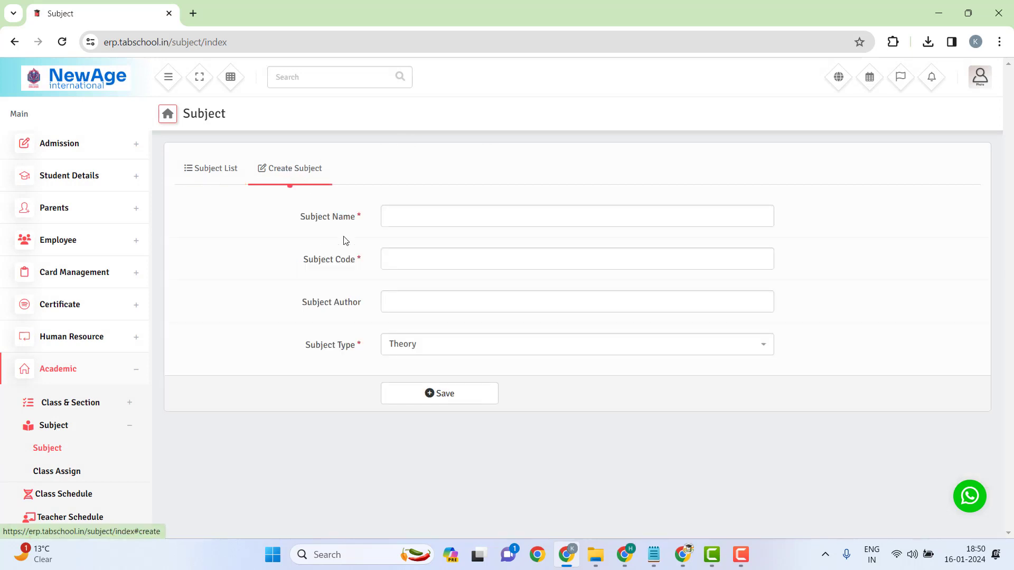
{"action": "left_click", "coordinate": [396, 217]}
{"action": "type", "text": "Physical Eduction"}
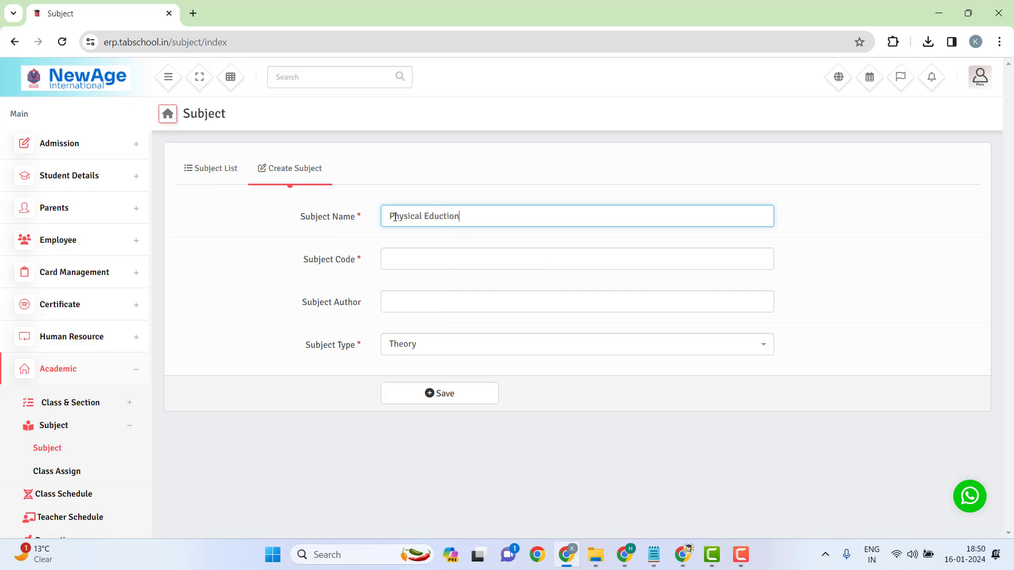
{"action": "key", "text": "BackSpace"}
{"action": "key", "text": "BackSpace"}
Give the new subject code 107, the first suggested author and the Practical type, and save it.
{"action": "left_click", "coordinate": [397, 260]}
{"action": "type", "text": "107"}
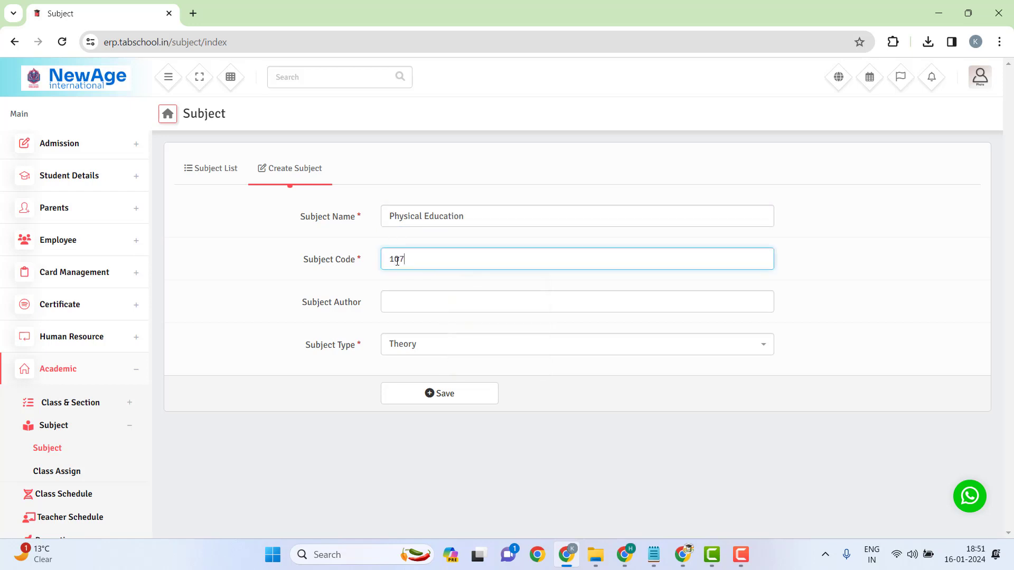
{"action": "left_click", "coordinate": [395, 305]}
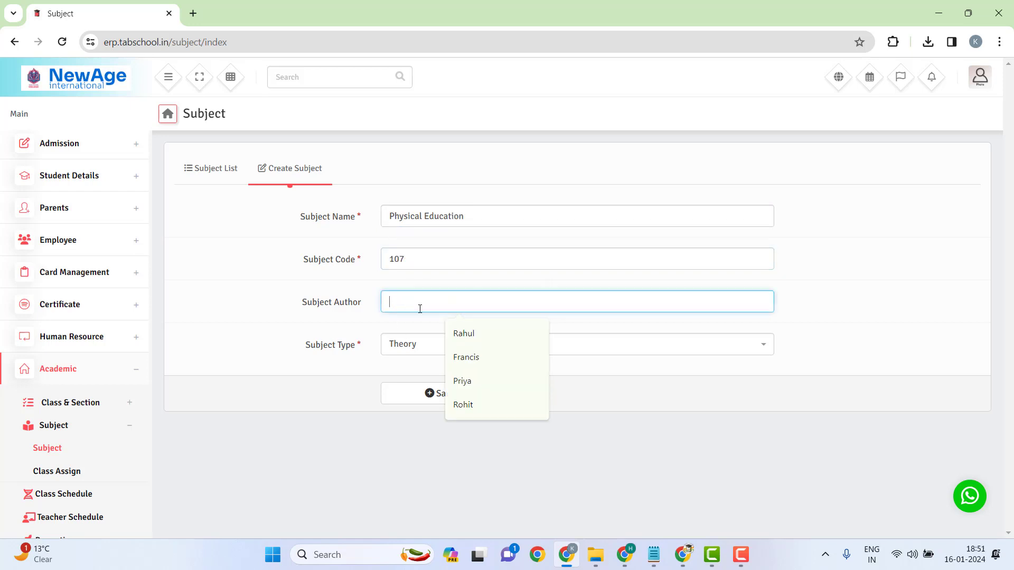
{"action": "left_click", "coordinate": [461, 332]}
{"action": "left_click", "coordinate": [407, 350]}
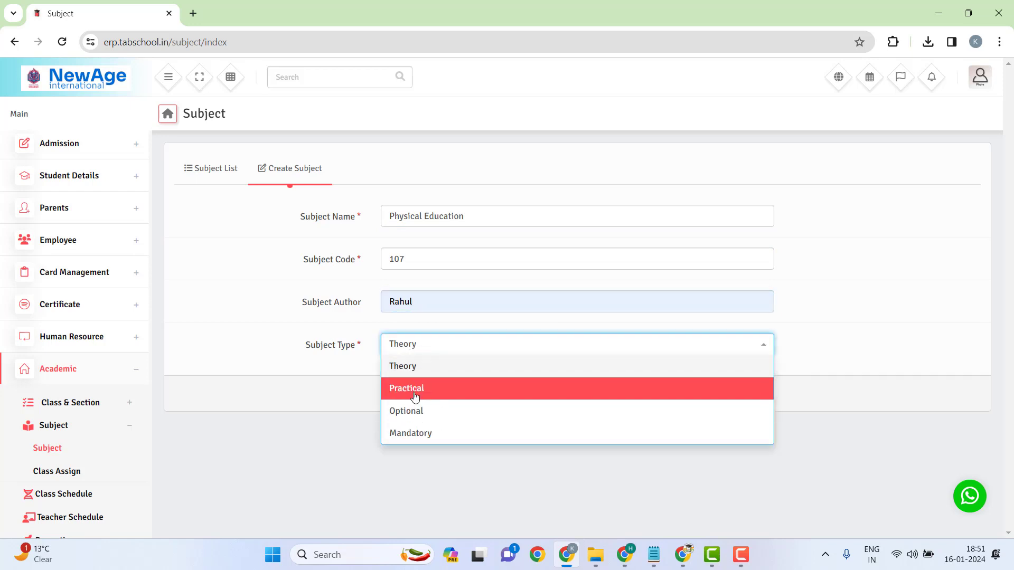
{"action": "left_click", "coordinate": [417, 389]}
{"action": "left_click", "coordinate": [449, 395]}
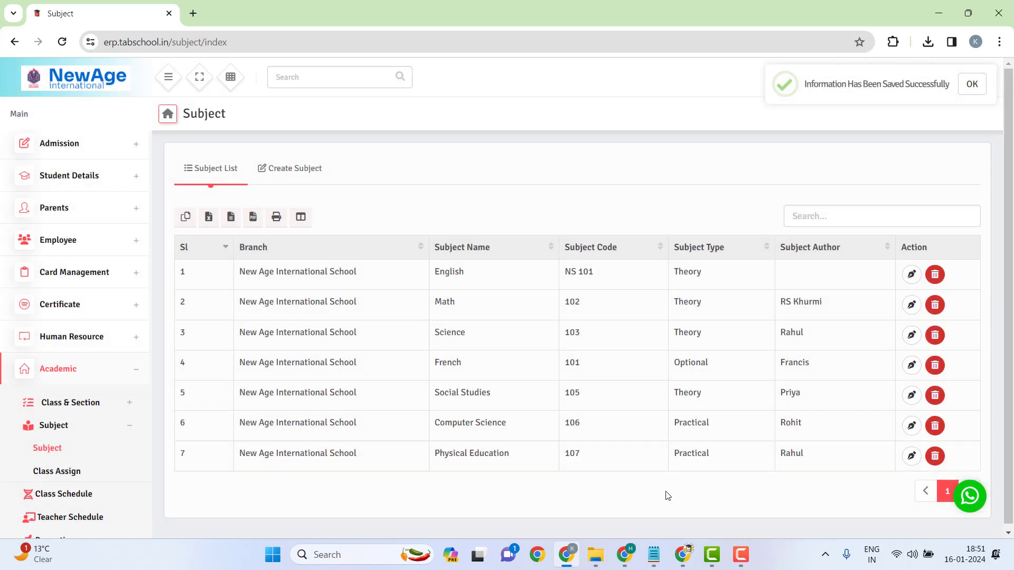
Open the subject-to-class assignments and add Physical Education to the subjects of Class 8, Section A.
{"action": "left_click", "coordinate": [68, 474]}
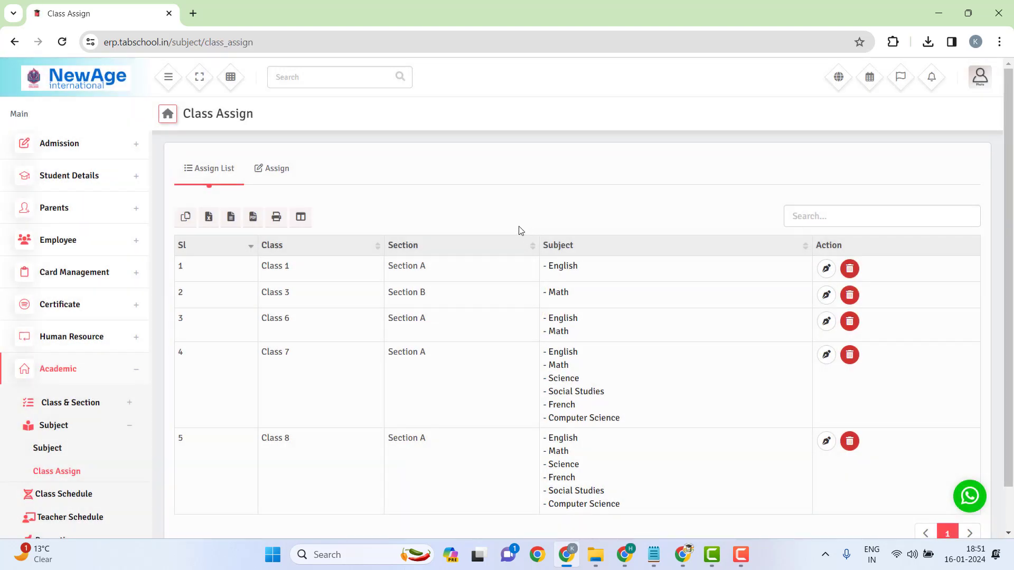
{"action": "scroll", "coordinate": [642, 293], "scroll_direction": "down", "scroll_amount": 1}
{"action": "scroll", "coordinate": [639, 302], "scroll_direction": "up", "scroll_amount": 1}
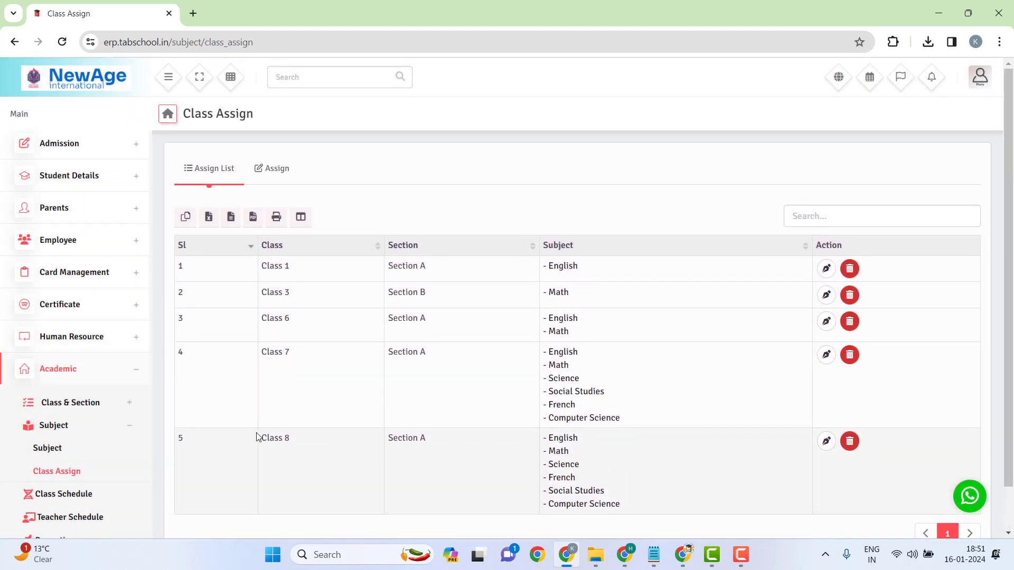
{"action": "left_click_drag", "start_coordinate": [257, 437], "coordinate": [765, 500]}
{"action": "left_click", "coordinate": [764, 499]}
{"action": "left_click", "coordinate": [831, 449]}
{"action": "left_click", "coordinate": [543, 315]}
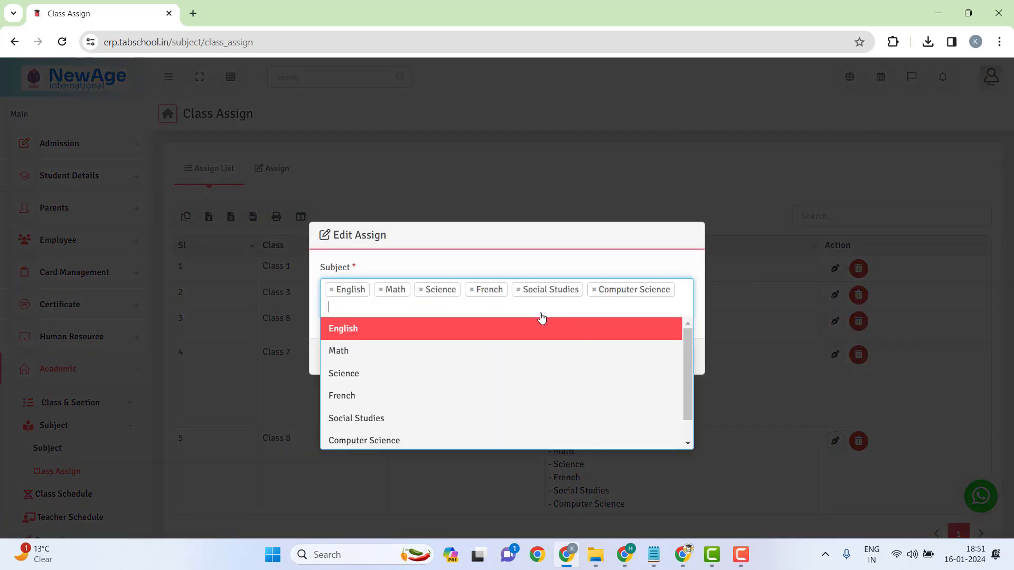
{"action": "scroll", "coordinate": [369, 423], "scroll_direction": "down", "scroll_amount": 1}
{"action": "left_click", "coordinate": [364, 437]}
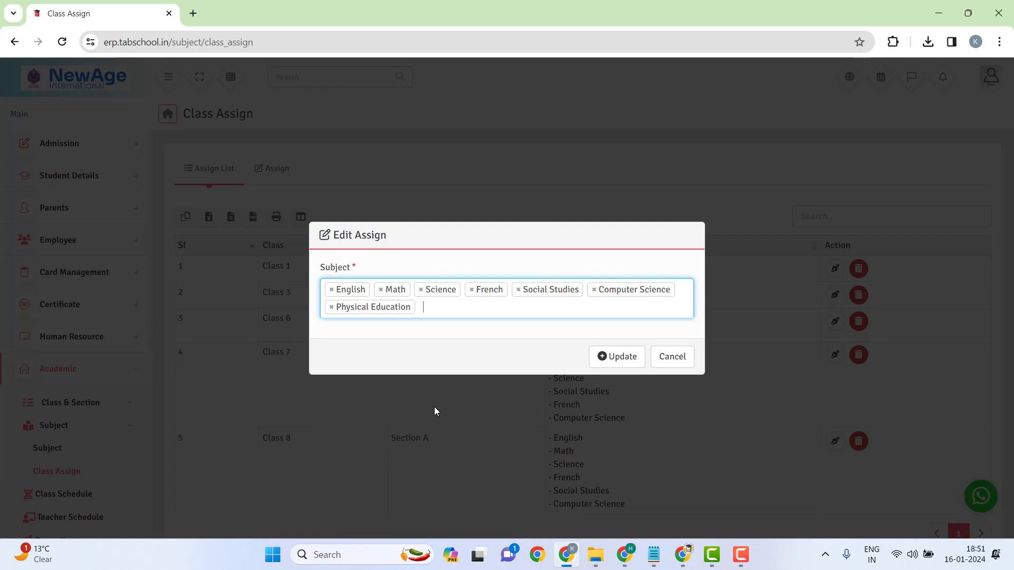
{"action": "left_click", "coordinate": [617, 356]}
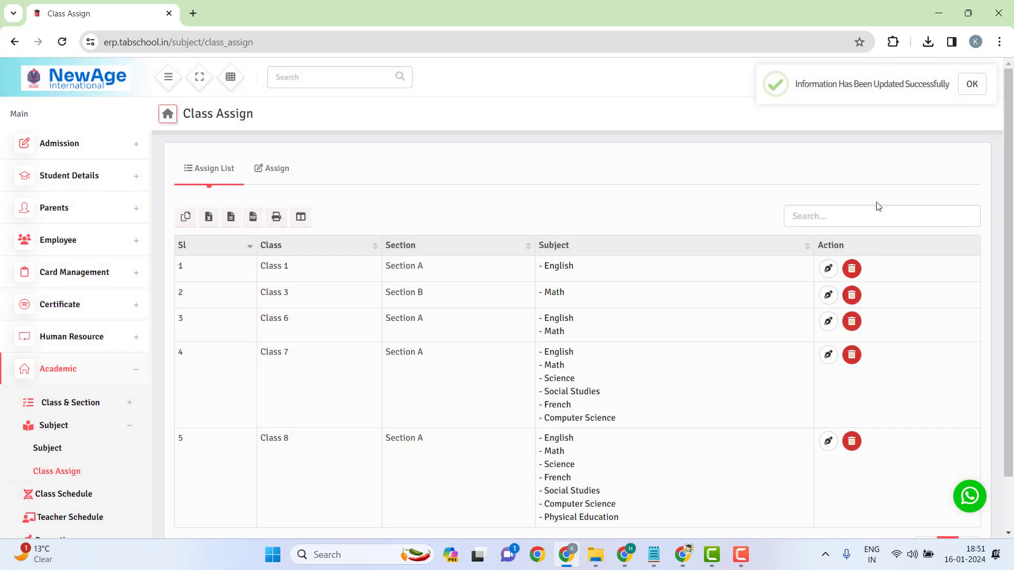
Open the class schedule and filter it for Class 8, Section A.
{"action": "scroll", "coordinate": [736, 342], "scroll_direction": "down", "scroll_amount": 1}
{"action": "scroll", "coordinate": [59, 437], "scroll_direction": "down", "scroll_amount": 2}
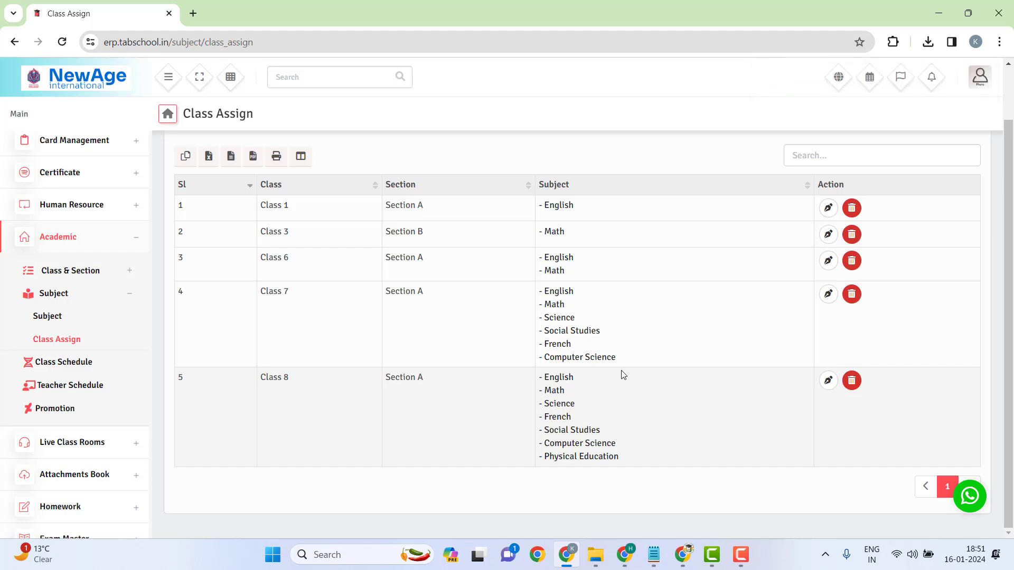
{"action": "left_click", "coordinate": [103, 369]}
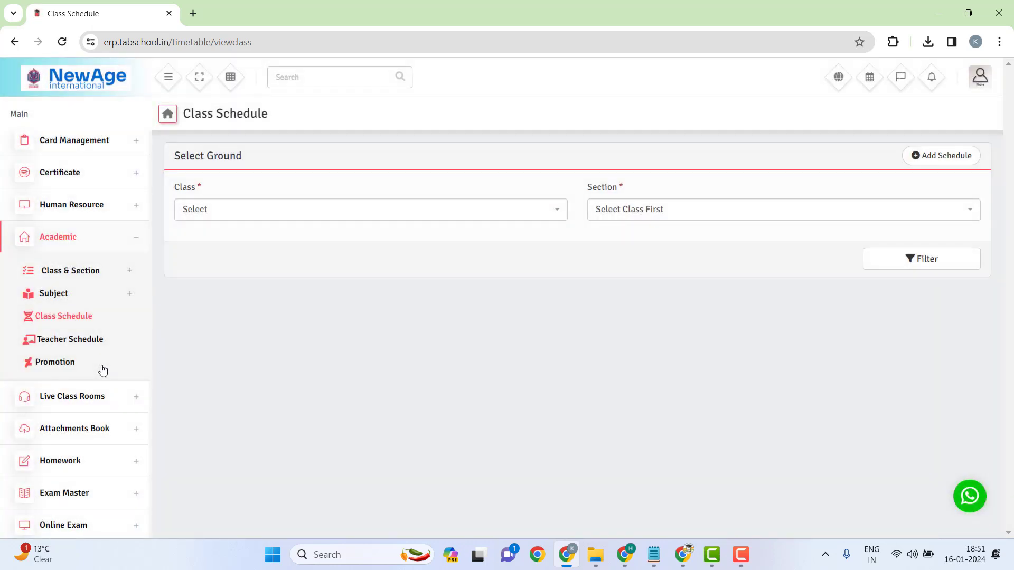
{"action": "left_click", "coordinate": [239, 213]}
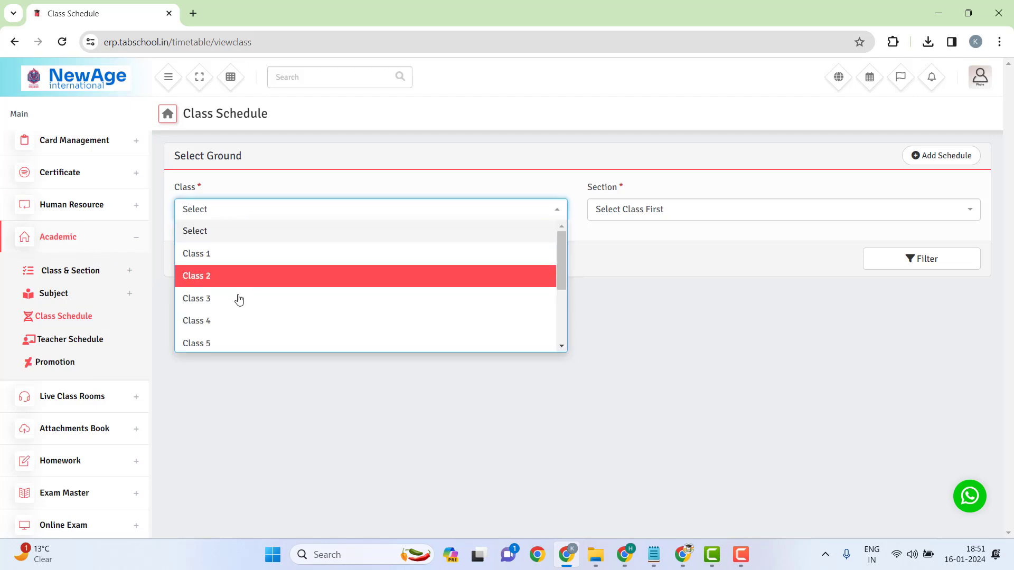
{"action": "scroll", "coordinate": [239, 296], "scroll_direction": "down", "scroll_amount": 2}
{"action": "left_click", "coordinate": [211, 344]}
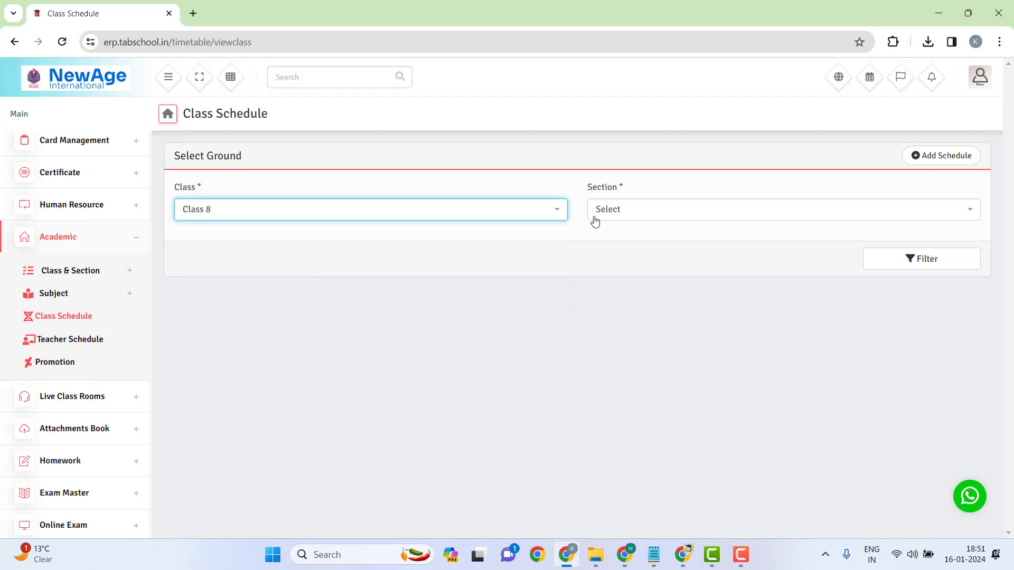
{"action": "left_click", "coordinate": [655, 214]}
{"action": "left_click", "coordinate": [651, 253]}
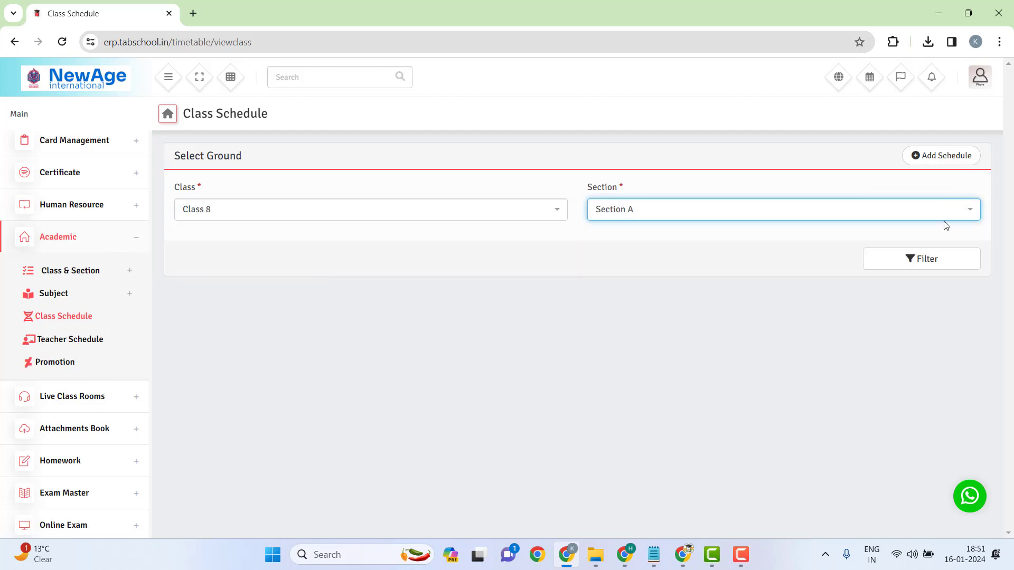
{"action": "left_click", "coordinate": [917, 264]}
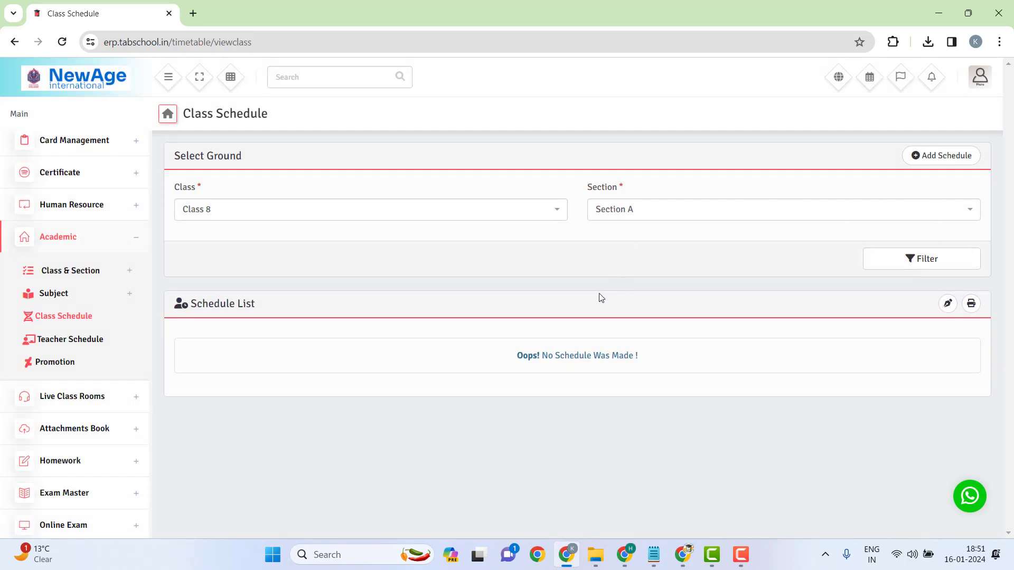
Start adding a schedule and load the entry form for Class 8, Section A on Monday.
{"action": "left_click", "coordinate": [940, 167]}
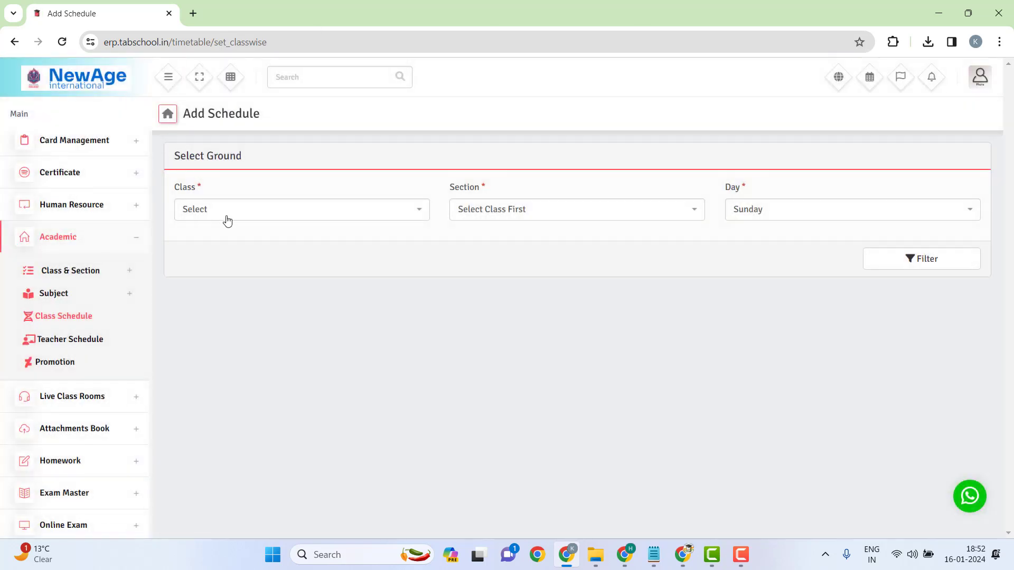
{"action": "left_click", "coordinate": [227, 220]}
{"action": "scroll", "coordinate": [233, 273], "scroll_direction": "down", "scroll_amount": 3}
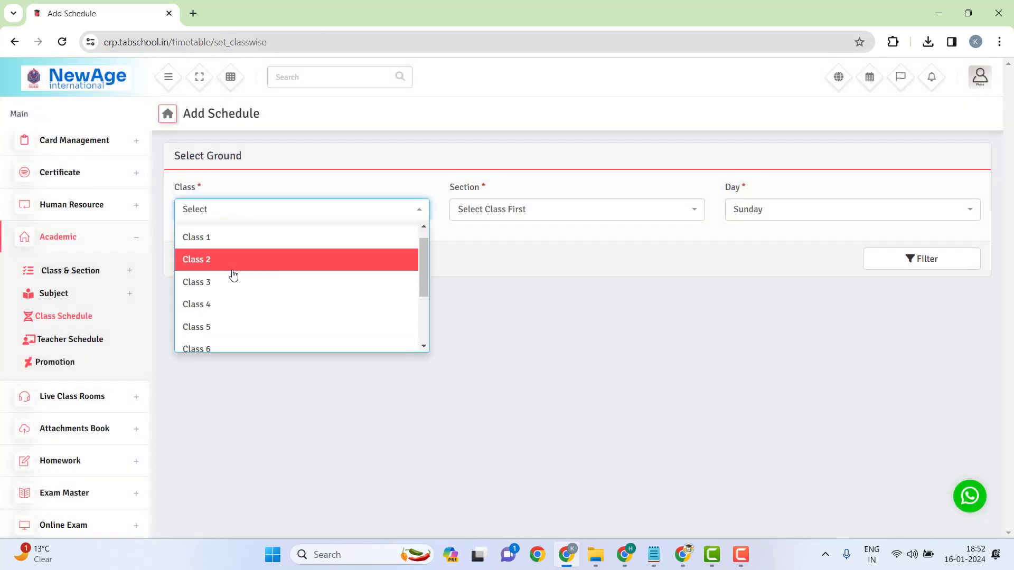
{"action": "left_click", "coordinate": [211, 299]}
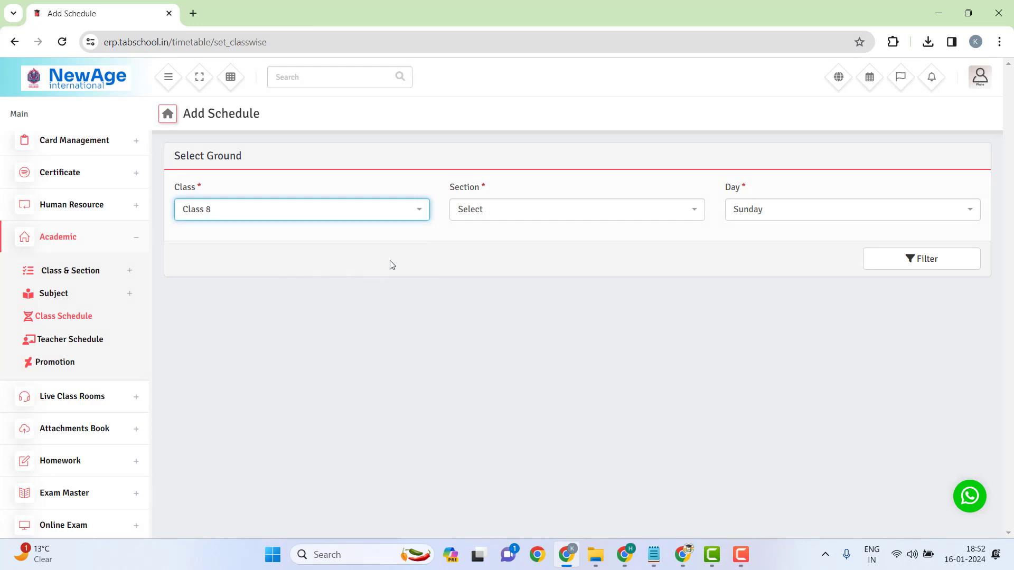
{"action": "left_click", "coordinate": [506, 213]}
{"action": "left_click", "coordinate": [509, 254]}
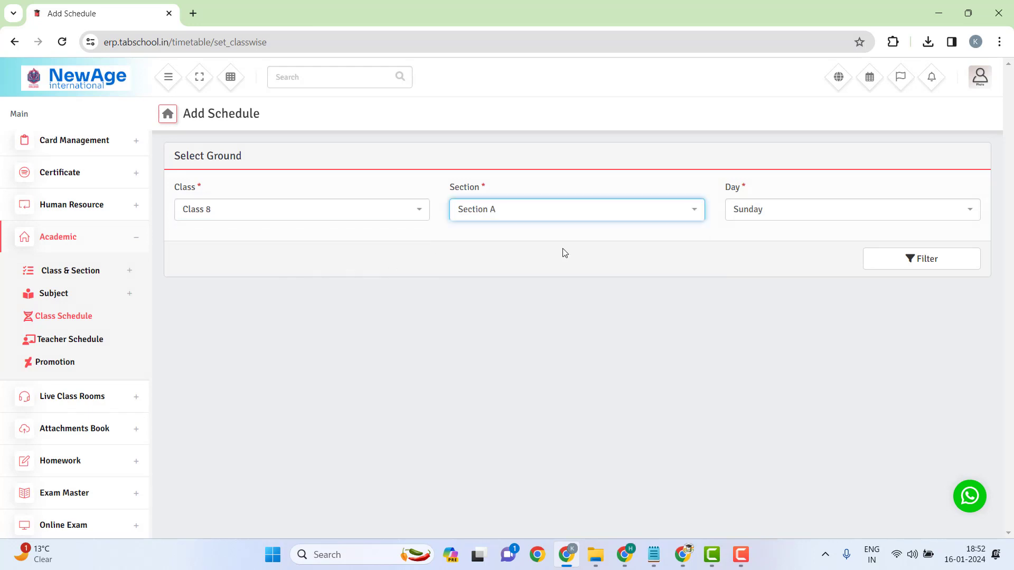
{"action": "left_click", "coordinate": [758, 217]}
{"action": "left_click", "coordinate": [753, 255]}
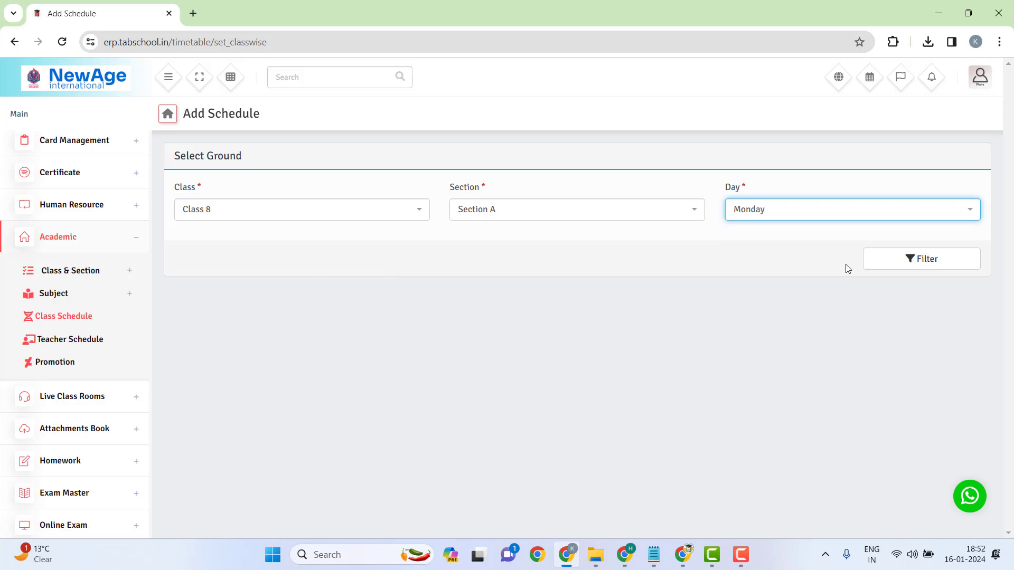
{"action": "left_click", "coordinate": [921, 266]}
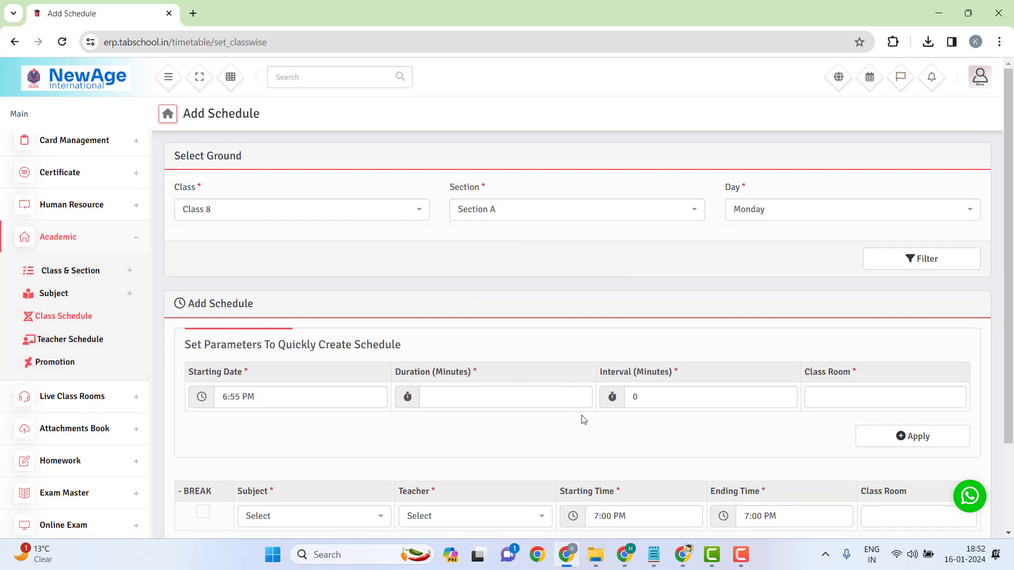
{"action": "scroll", "coordinate": [549, 368], "scroll_direction": "down", "scroll_amount": 1}
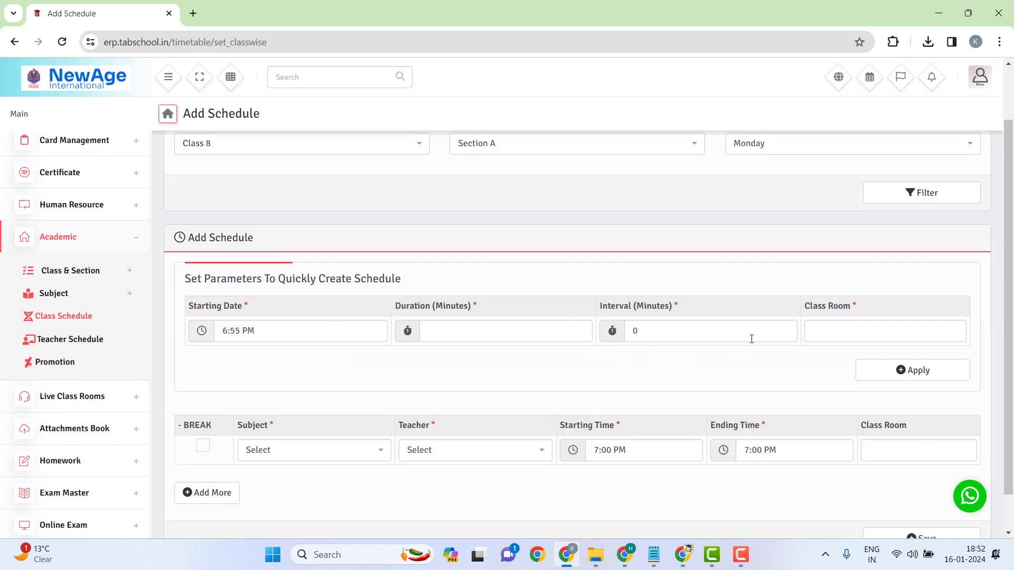
Fill the first schedule row with English, the last teacher in the list and class room 101.
{"action": "left_click_drag", "start_coordinate": [183, 277], "coordinate": [369, 294]}
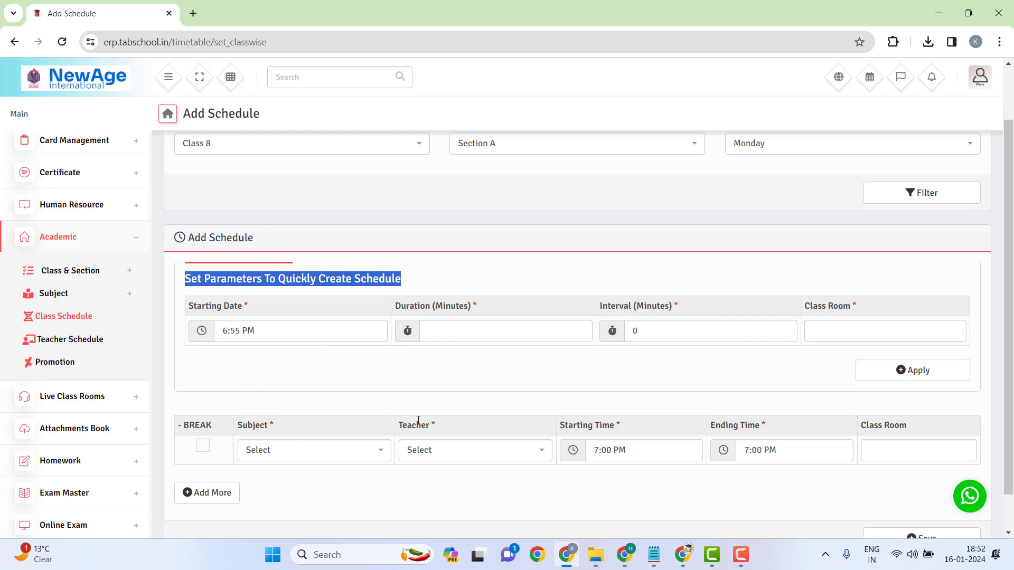
{"action": "left_click", "coordinate": [341, 454]}
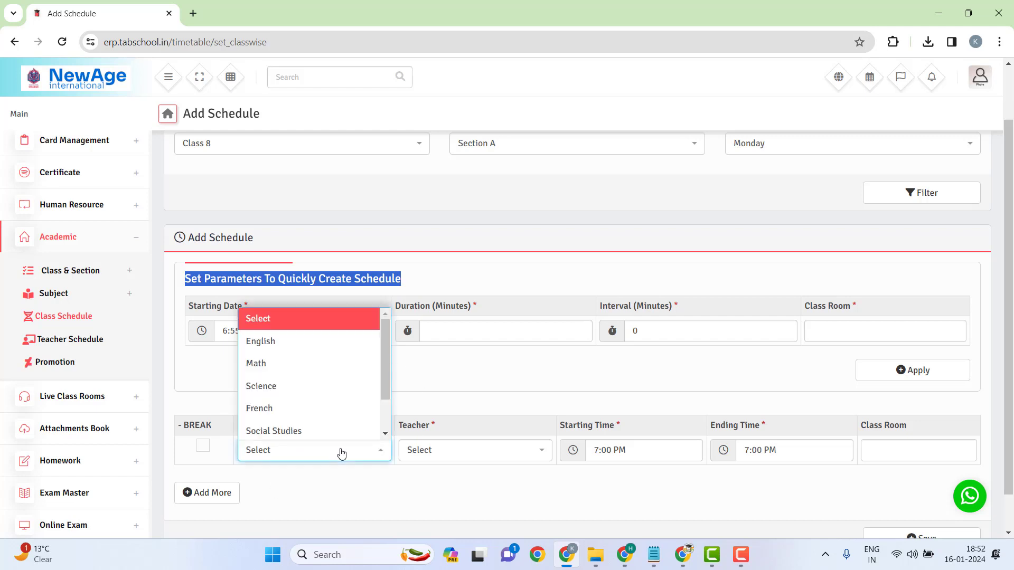
{"action": "left_click", "coordinate": [303, 353]}
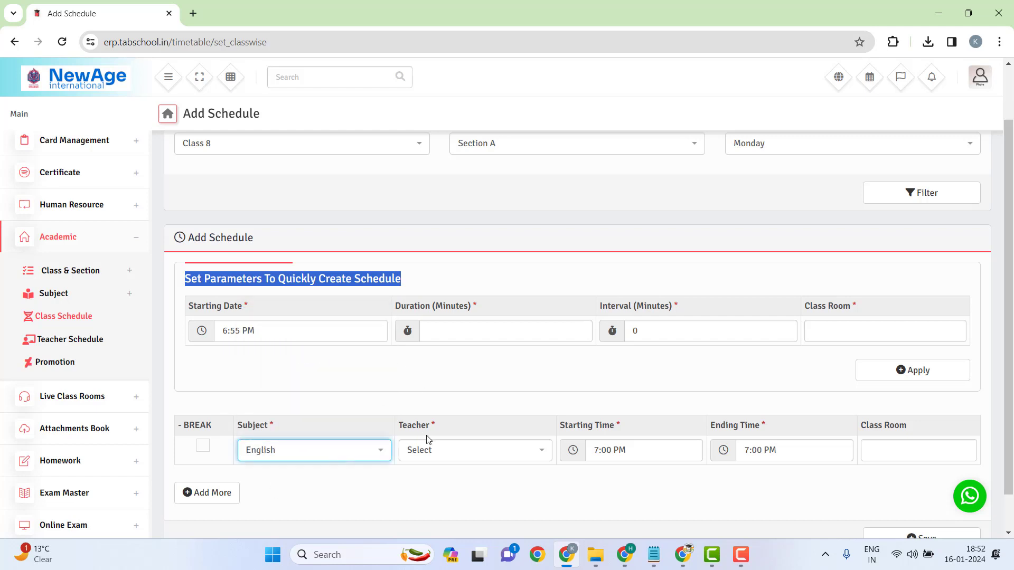
{"action": "left_click", "coordinate": [439, 450]}
{"action": "scroll", "coordinate": [457, 425], "scroll_direction": "down", "scroll_amount": 3}
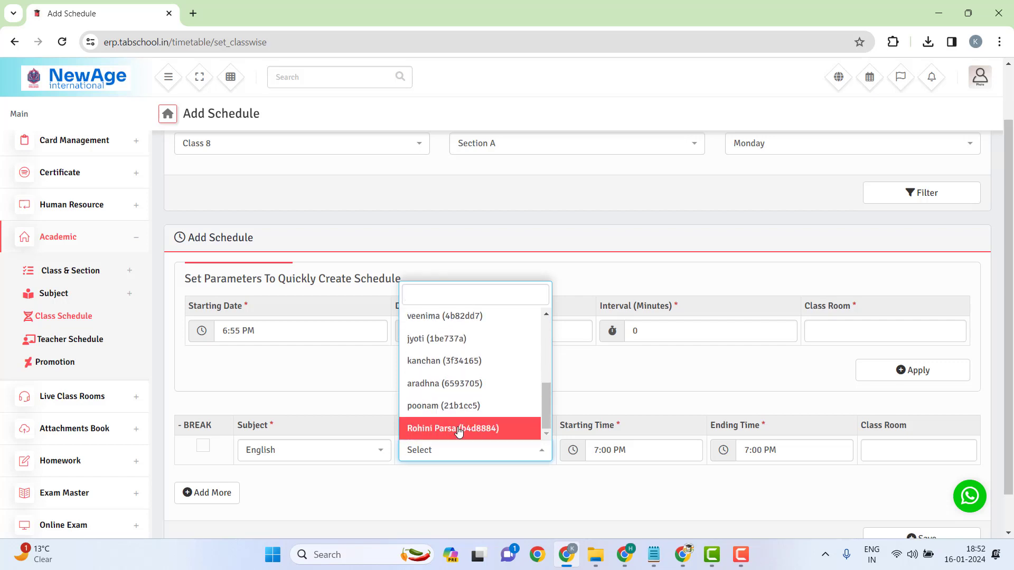
{"action": "left_click", "coordinate": [458, 428]}
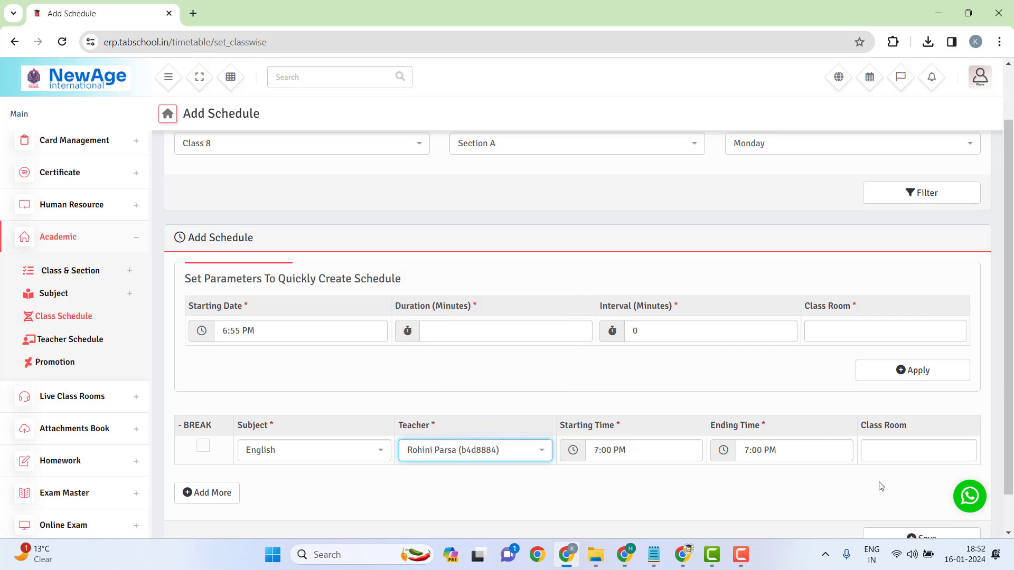
{"action": "left_click", "coordinate": [892, 453]}
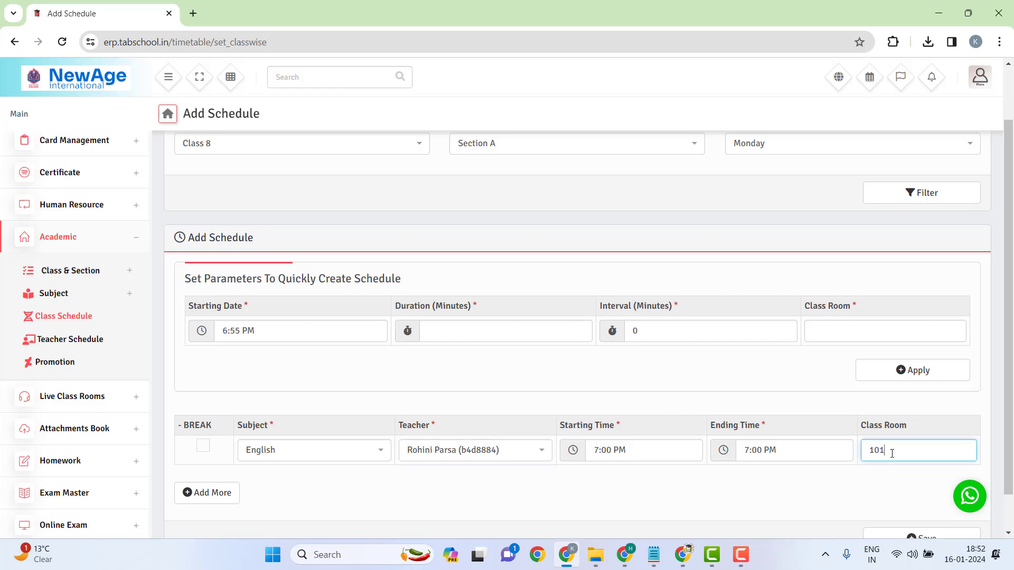
{"action": "type", "text": "101"}
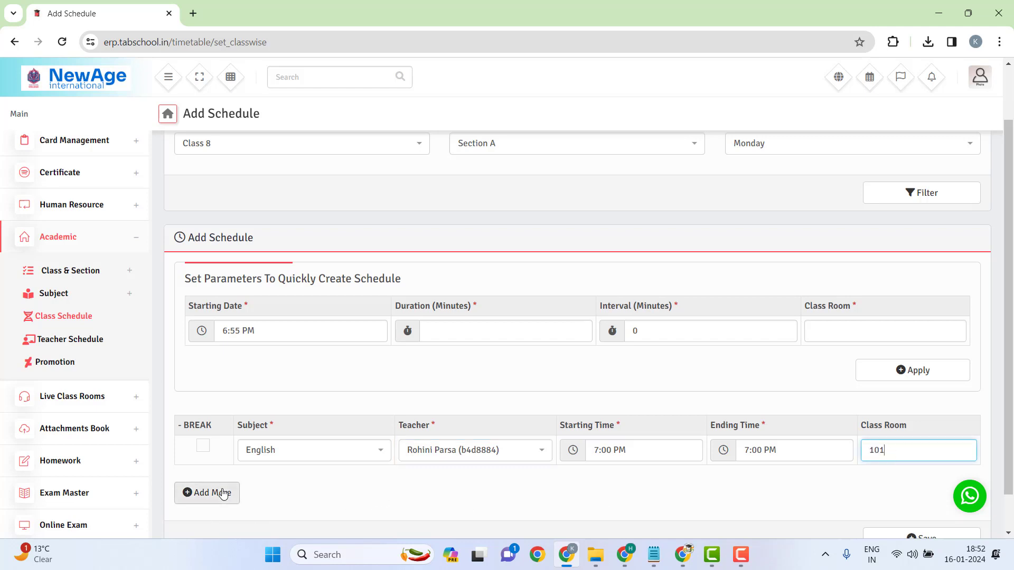
Add a second schedule row with Social Studies, the teacher listed fifth from the end and class room 101.
{"action": "left_click", "coordinate": [220, 493]}
{"action": "left_click", "coordinate": [285, 480]}
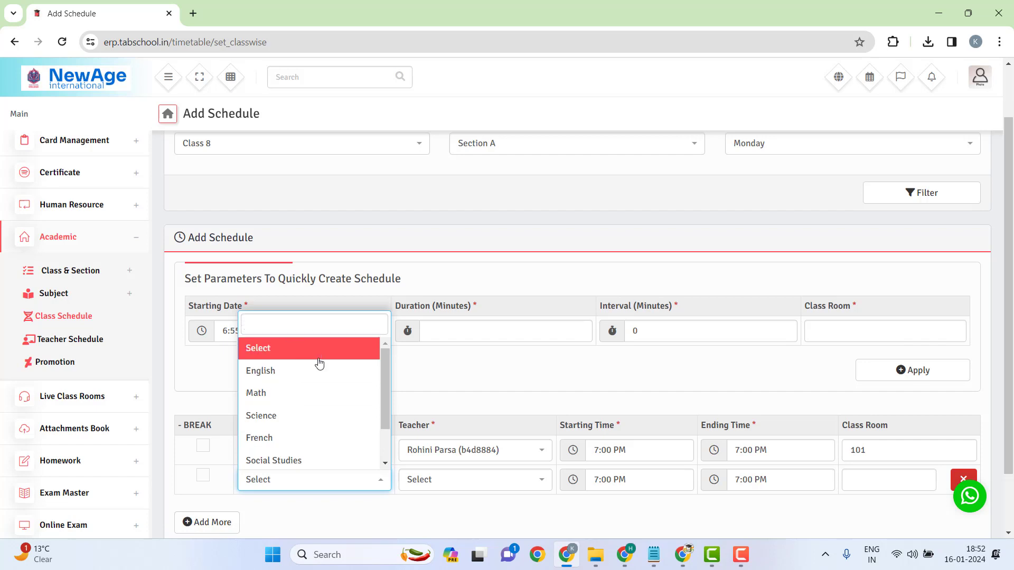
{"action": "scroll", "coordinate": [310, 417], "scroll_direction": "down", "scroll_amount": 1}
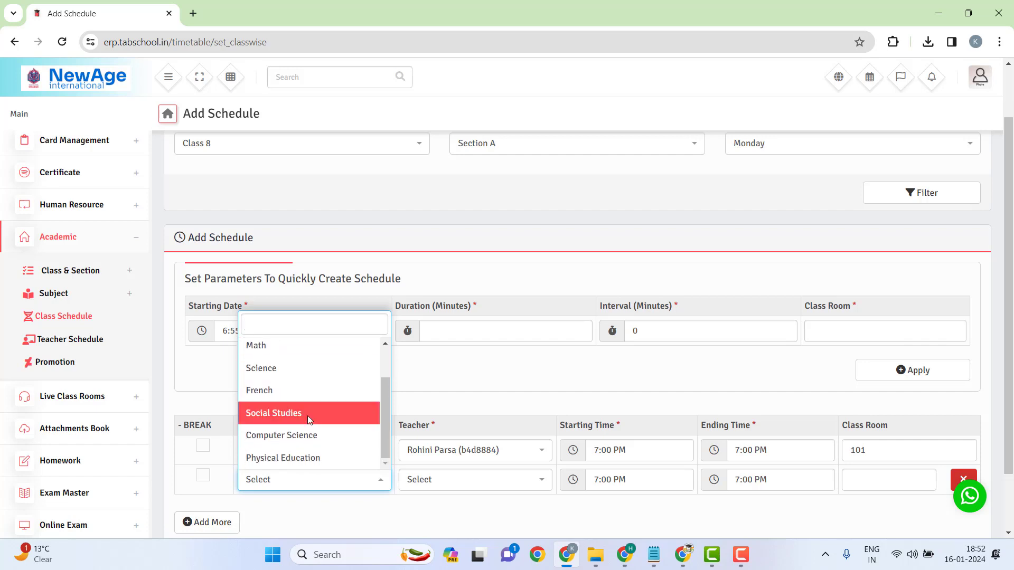
{"action": "left_click", "coordinate": [310, 413]}
{"action": "left_click", "coordinate": [482, 482]}
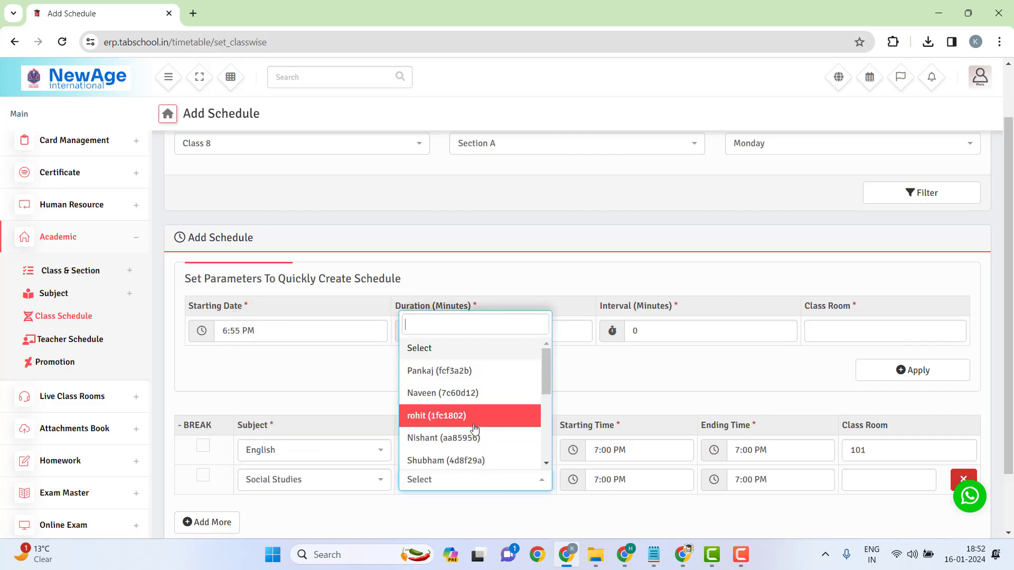
{"action": "scroll", "coordinate": [475, 429], "scroll_direction": "down", "scroll_amount": 4}
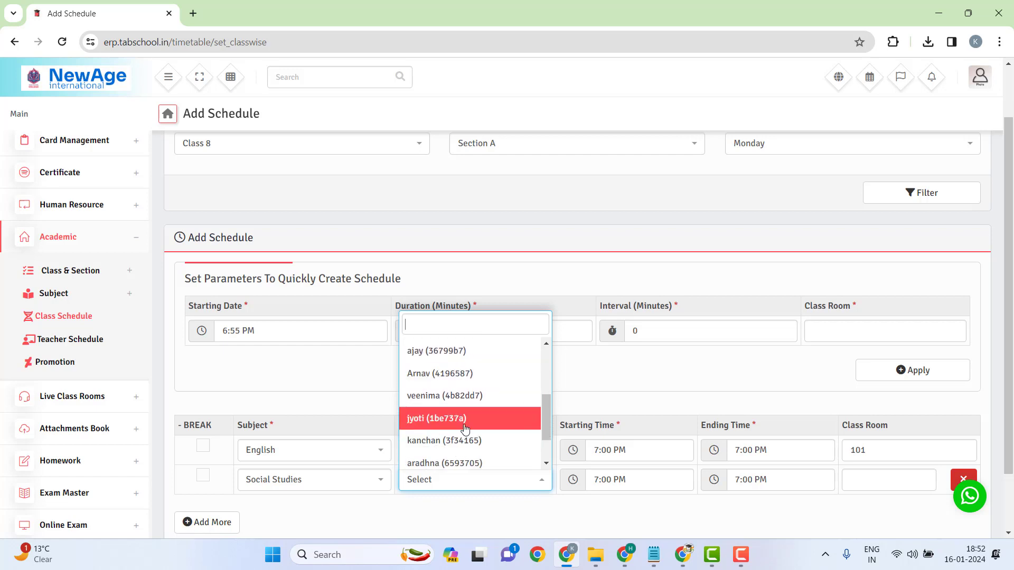
{"action": "left_click", "coordinate": [473, 423]}
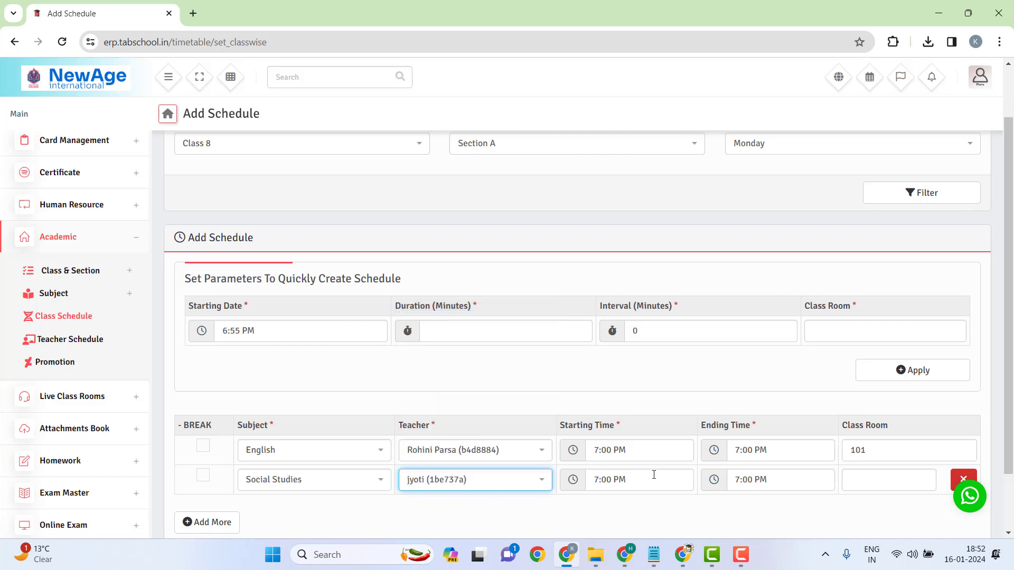
{"action": "left_click", "coordinate": [877, 475]}
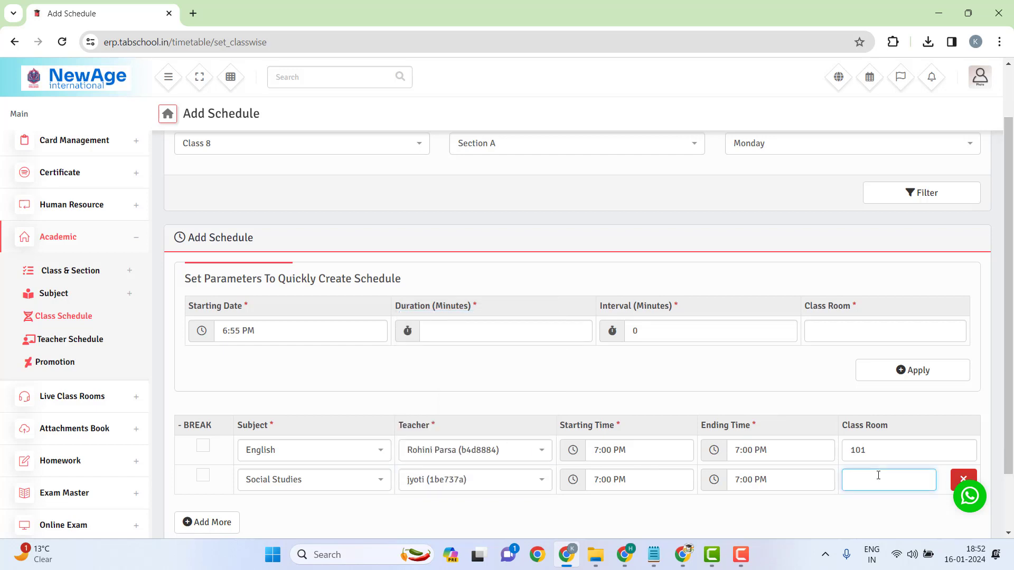
{"action": "scroll", "coordinate": [244, 407], "scroll_direction": "down", "scroll_amount": 2}
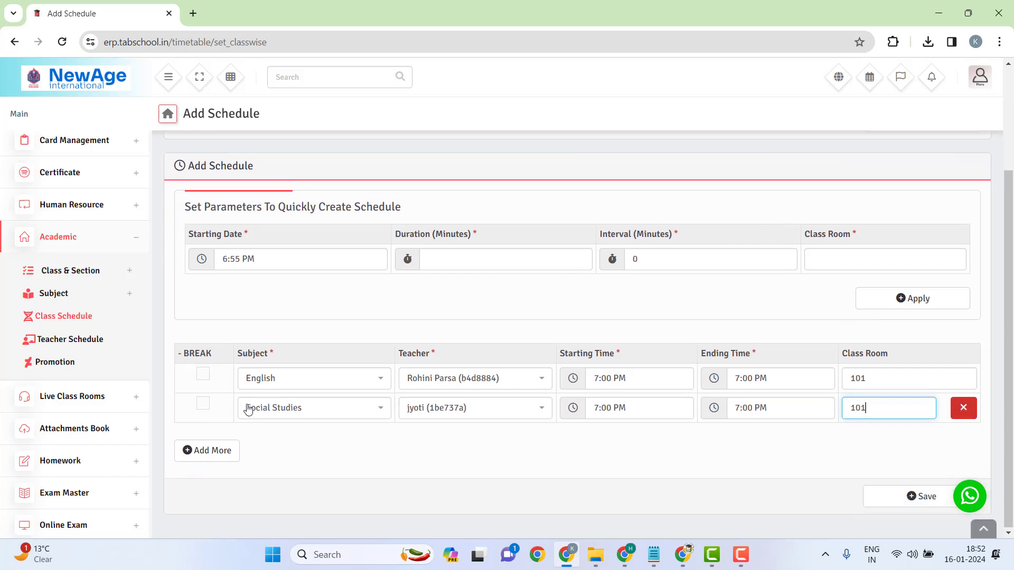
Add a third schedule row with Science, the second teacher in the list and class room 101.
{"action": "left_click", "coordinate": [214, 453]}
{"action": "left_click", "coordinate": [265, 448]}
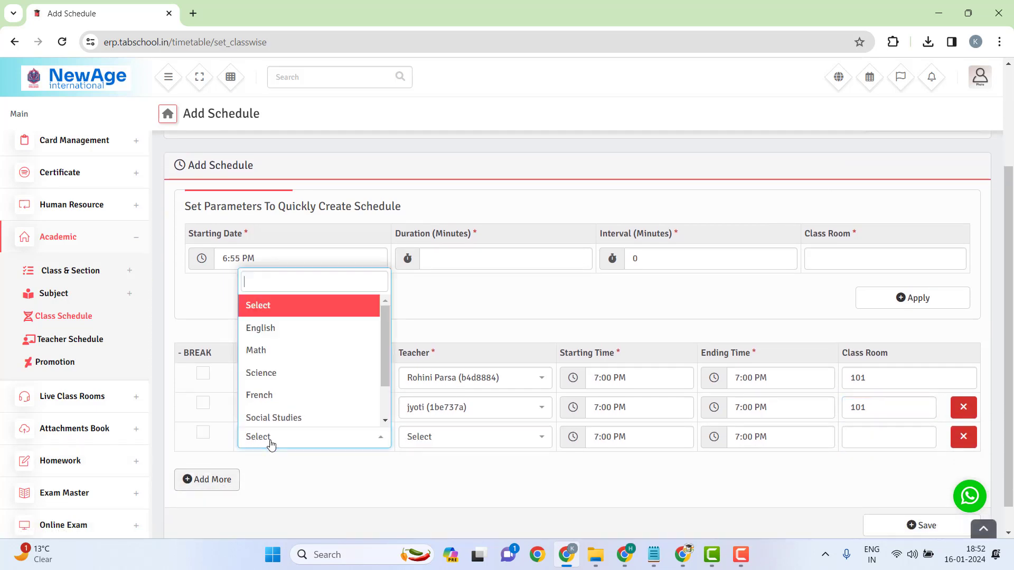
{"action": "scroll", "coordinate": [312, 406], "scroll_direction": "down", "scroll_amount": 1}
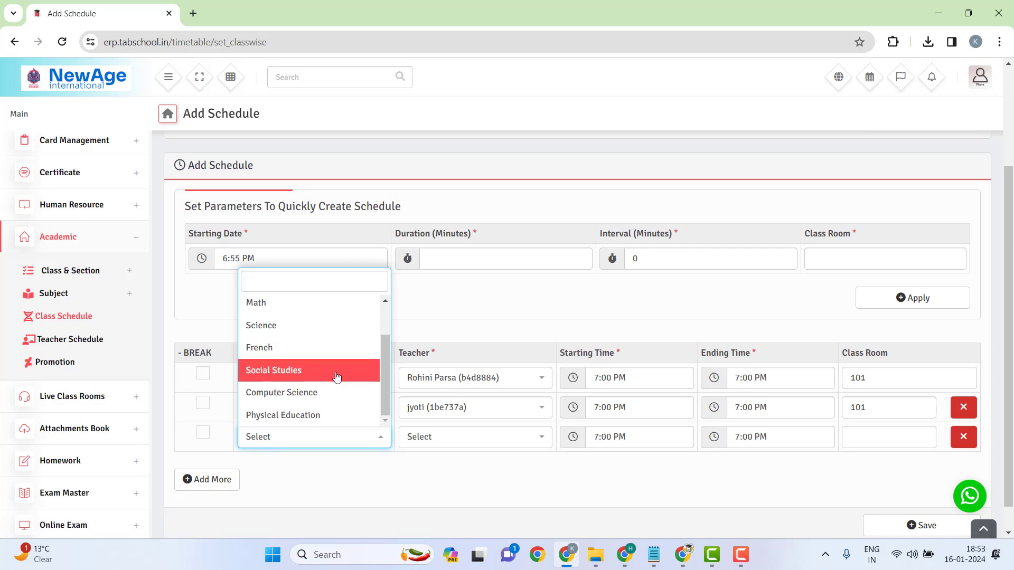
{"action": "left_click", "coordinate": [349, 331]}
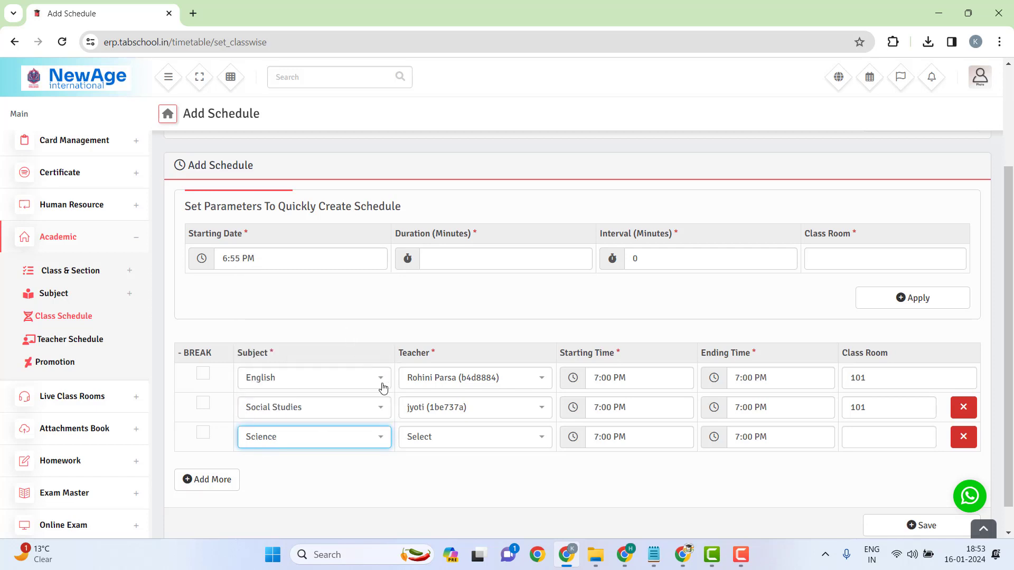
{"action": "left_click", "coordinate": [467, 443]}
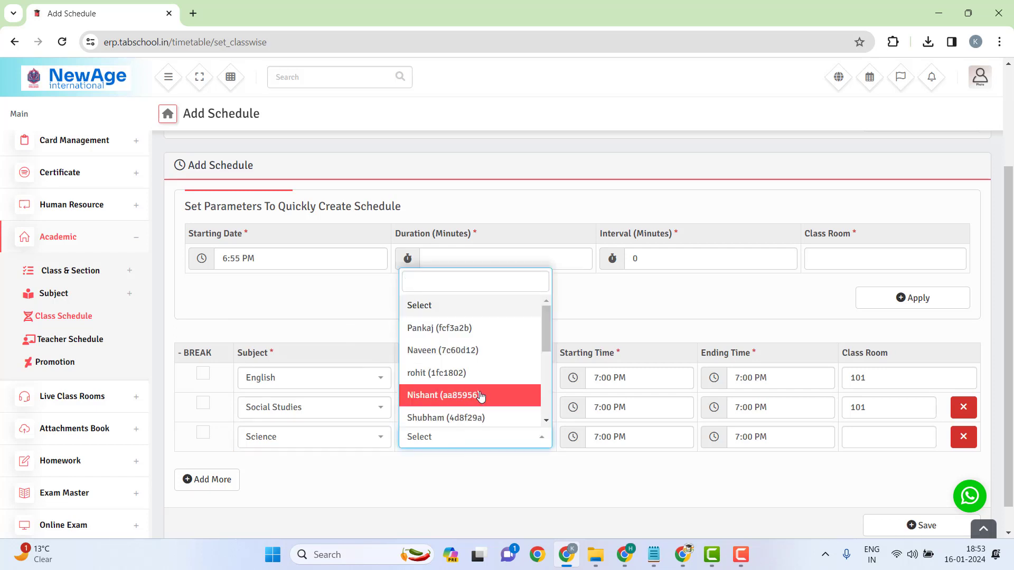
{"action": "left_click", "coordinate": [475, 351]}
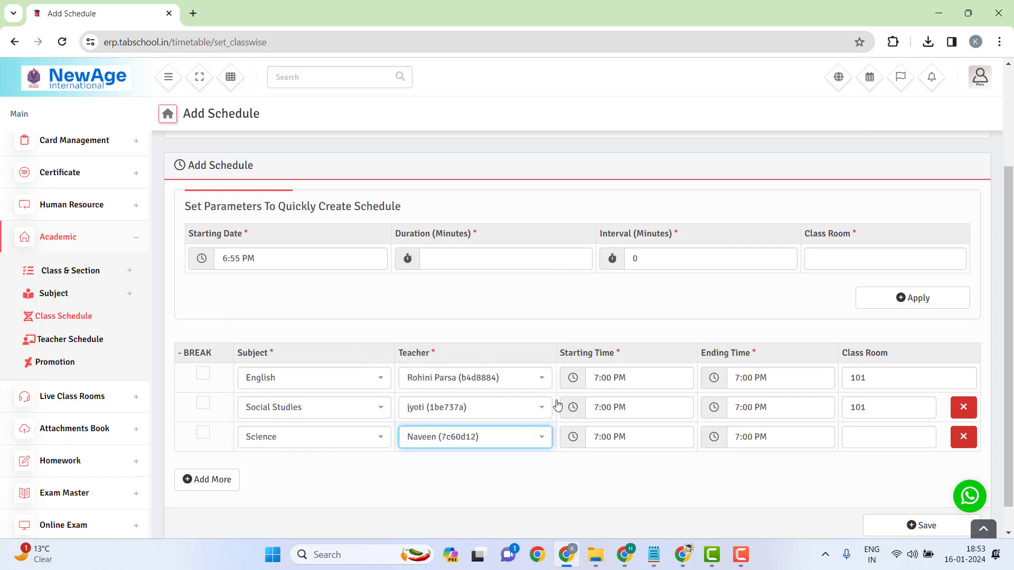
{"action": "left_click", "coordinate": [859, 428]}
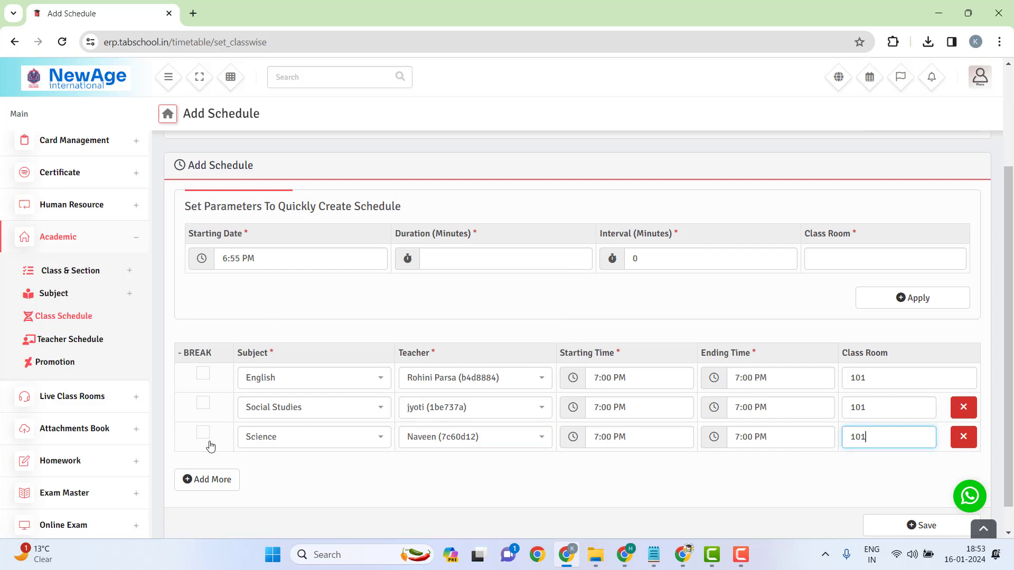
Add a fourth row below Science and mark it as a break.
{"action": "left_click", "coordinate": [221, 483]}
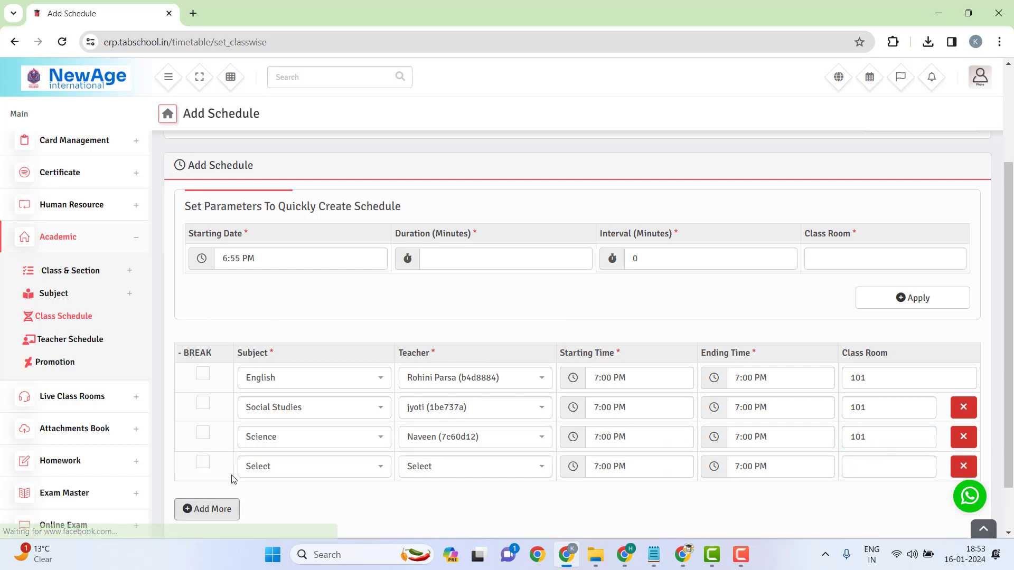
{"action": "left_click", "coordinate": [204, 465]}
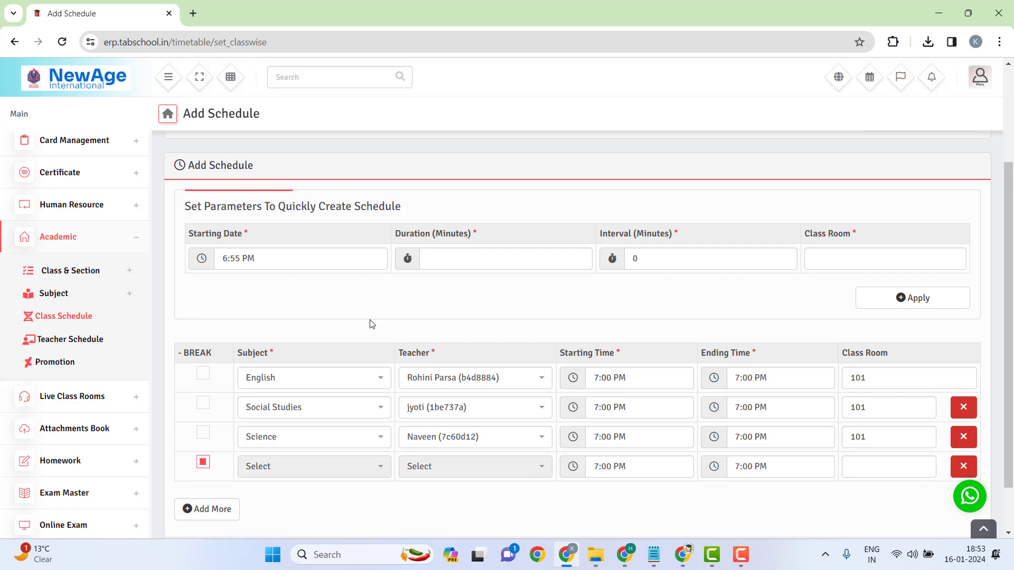
{"action": "scroll", "coordinate": [327, 436], "scroll_direction": "down", "scroll_amount": 1}
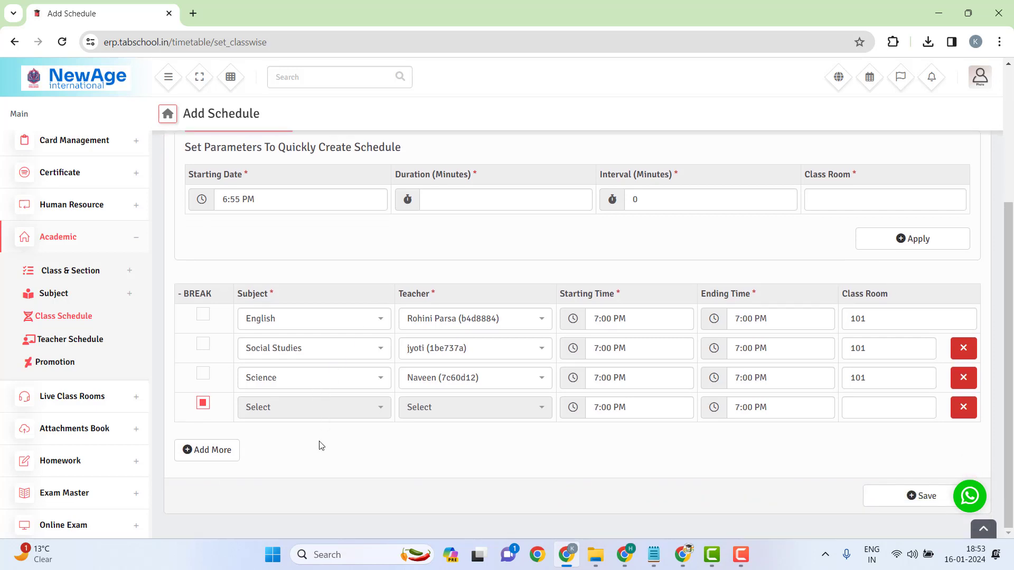
Add a row after the break with Math, the first teacher in the list and class room 101.
{"action": "left_click", "coordinate": [230, 451]}
{"action": "scroll", "coordinate": [305, 385], "scroll_direction": "down", "scroll_amount": 2}
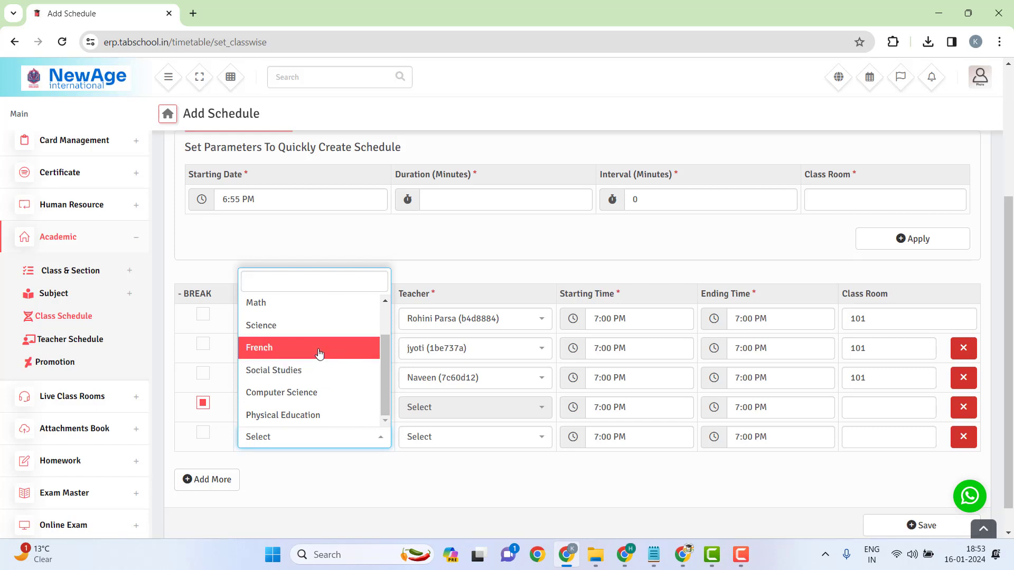
{"action": "scroll", "coordinate": [318, 353], "scroll_direction": "up", "scroll_amount": 2}
{"action": "left_click", "coordinate": [297, 355]}
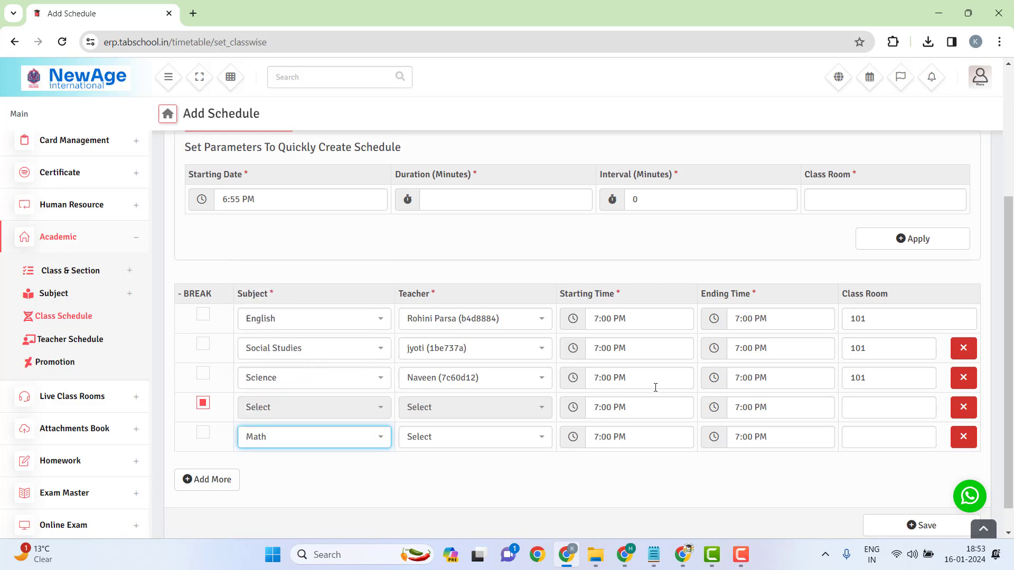
{"action": "left_click", "coordinate": [464, 445]}
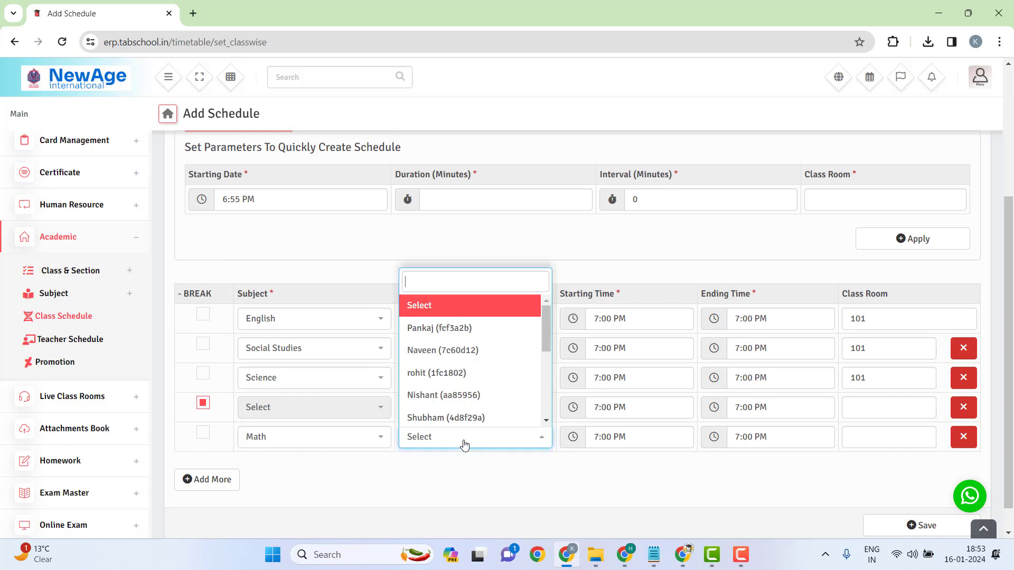
{"action": "scroll", "coordinate": [476, 385], "scroll_direction": "down", "scroll_amount": 2}
{"action": "scroll", "coordinate": [453, 350], "scroll_direction": "up", "scroll_amount": 2}
{"action": "left_click", "coordinate": [458, 340]}
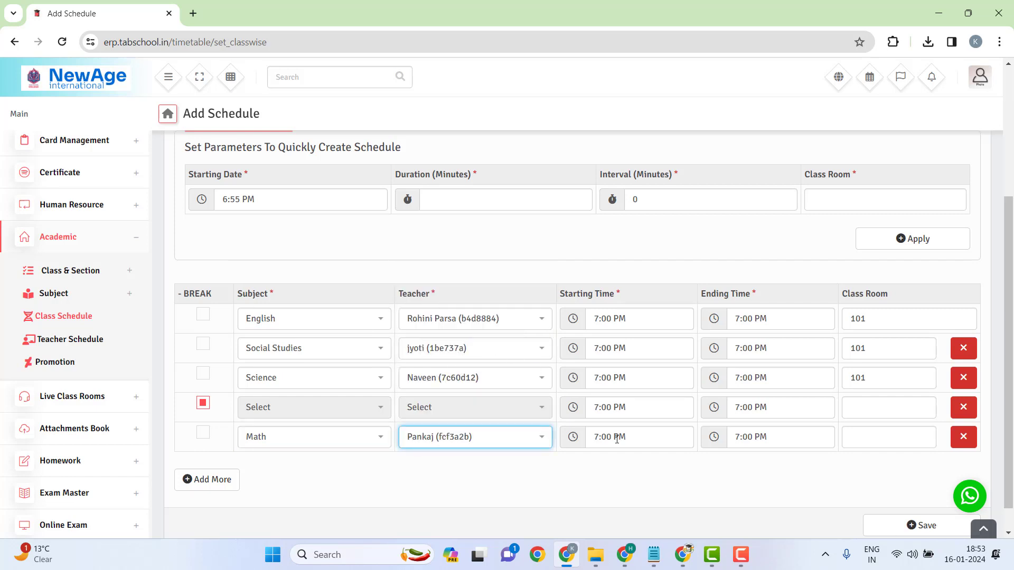
{"action": "left_click", "coordinate": [867, 442]}
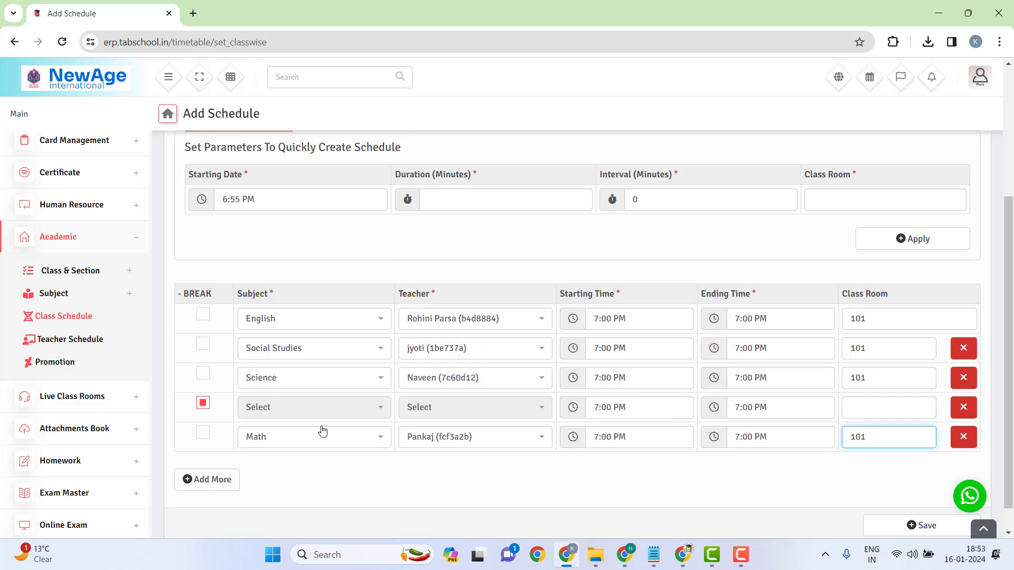
Add a row below Math with French, the second-to-last teacher in the list and class room 101.
{"action": "left_click", "coordinate": [204, 482]}
{"action": "left_click", "coordinate": [267, 472]}
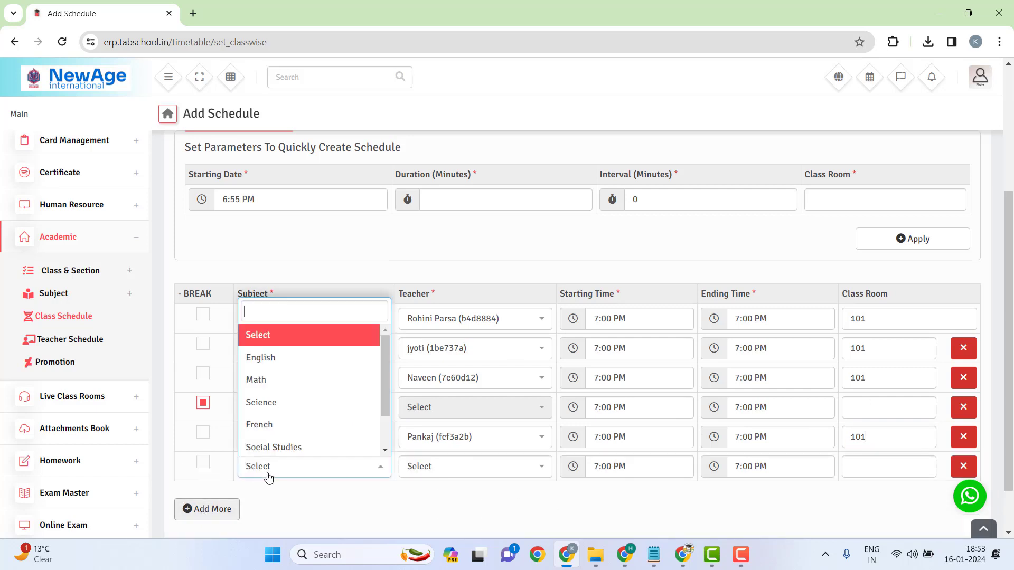
{"action": "scroll", "coordinate": [307, 412], "scroll_direction": "down", "scroll_amount": 2}
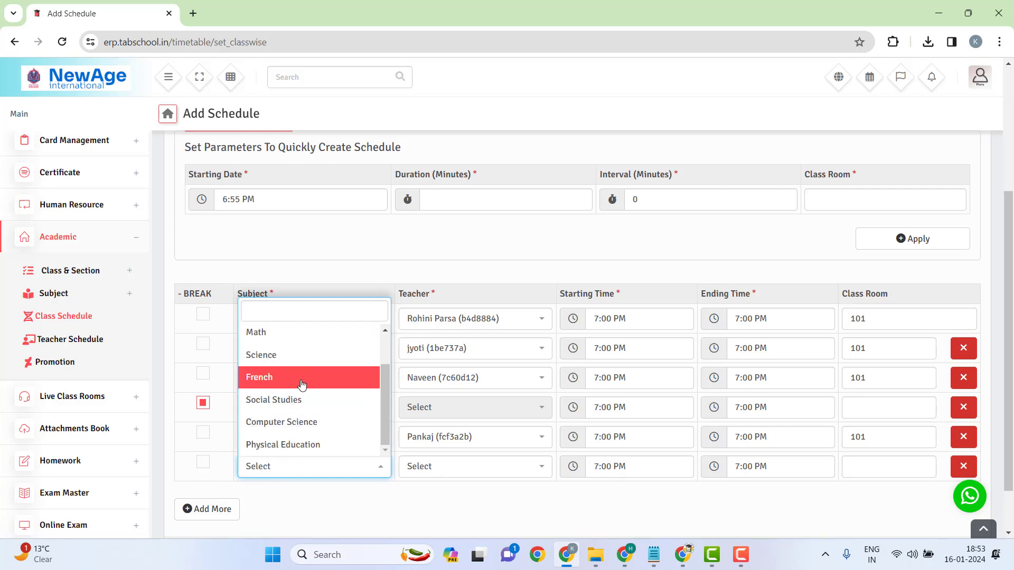
{"action": "left_click", "coordinate": [302, 382]}
{"action": "left_click", "coordinate": [492, 475]}
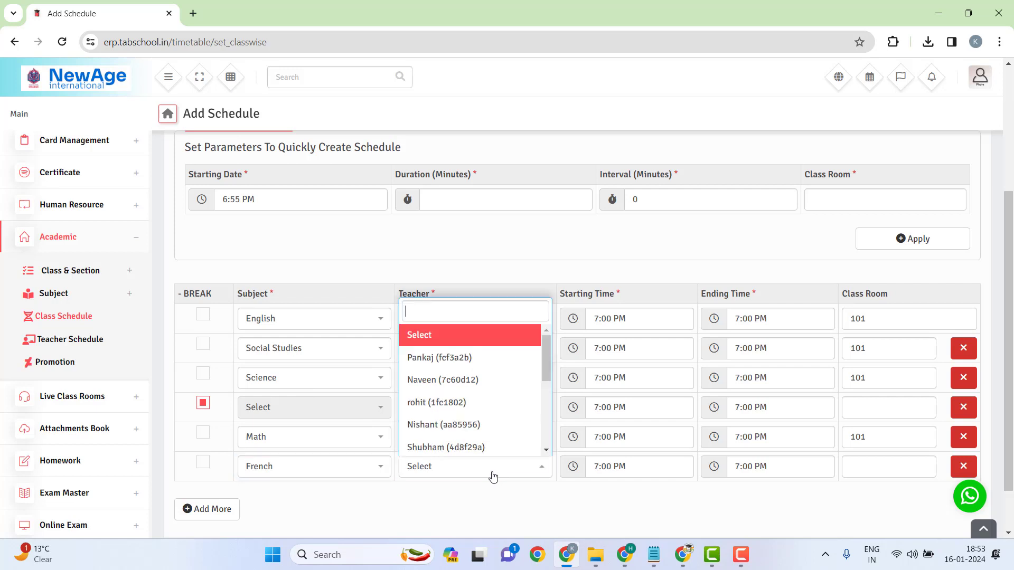
{"action": "scroll", "coordinate": [479, 413], "scroll_direction": "down", "scroll_amount": 4}
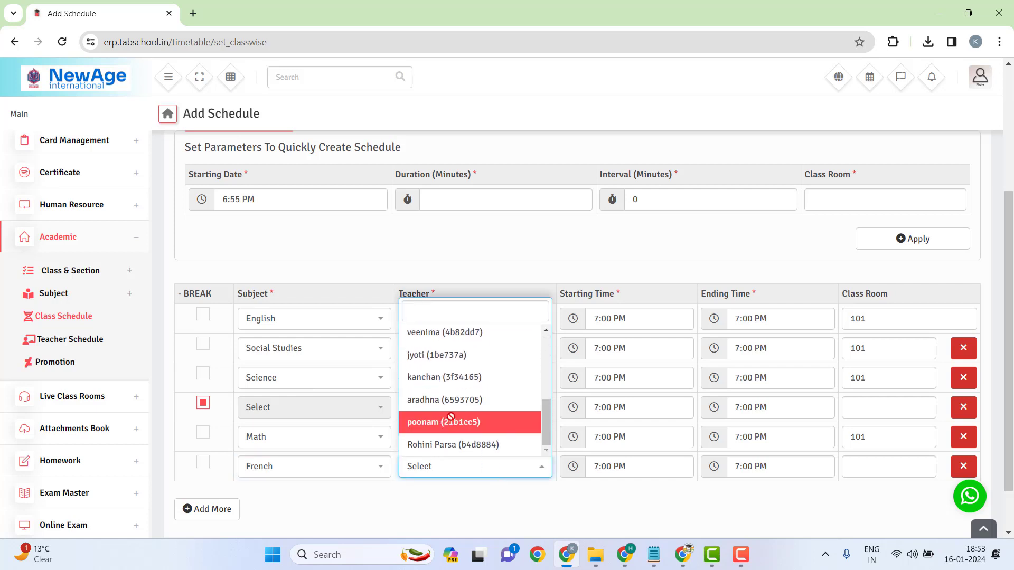
{"action": "left_click", "coordinate": [453, 422]}
{"action": "left_click", "coordinate": [861, 474]}
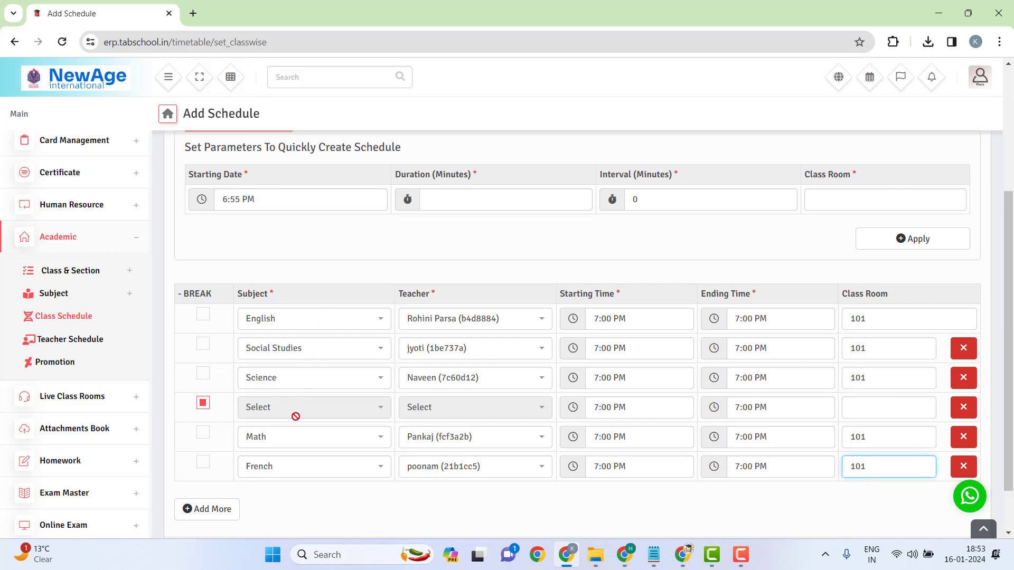
{"action": "left_click", "coordinate": [224, 510]}
{"action": "left_click", "coordinate": [271, 496]}
{"action": "scroll", "coordinate": [323, 417], "scroll_direction": "down", "scroll_amount": 2}
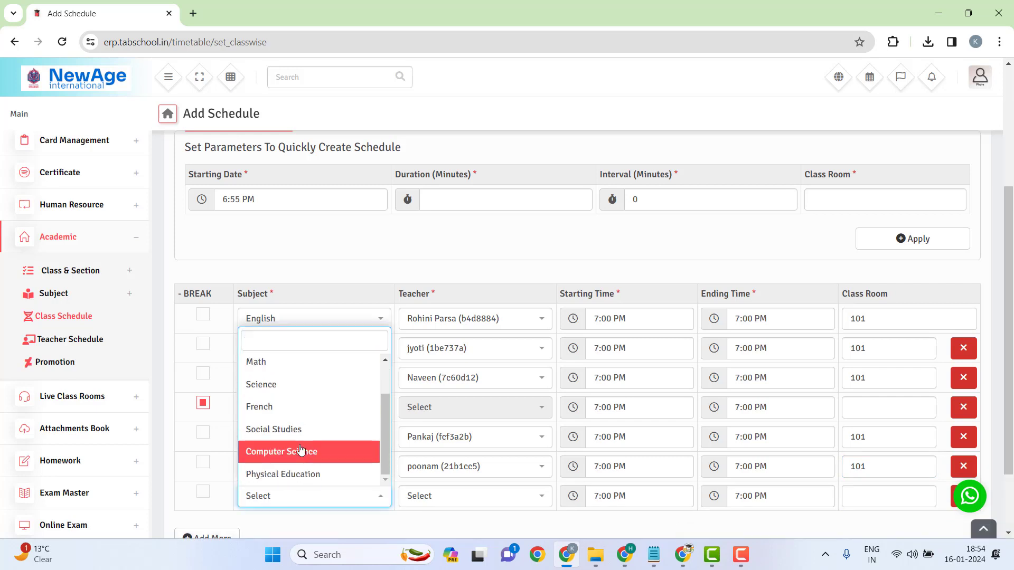
{"action": "left_click", "coordinate": [294, 515]}
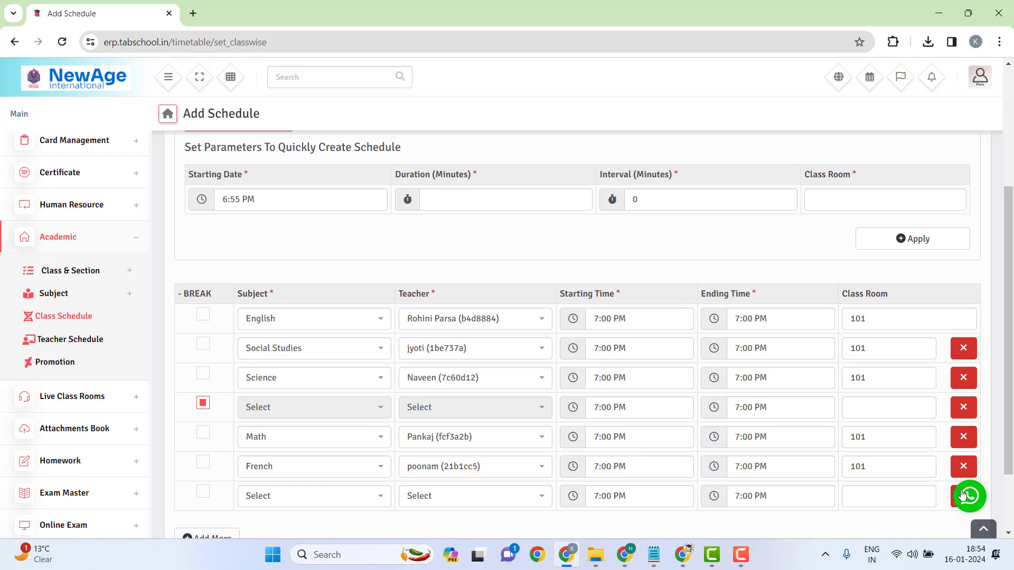
{"action": "scroll", "coordinate": [966, 428], "scroll_direction": "down", "scroll_amount": 2}
{"action": "left_click", "coordinate": [964, 431]}
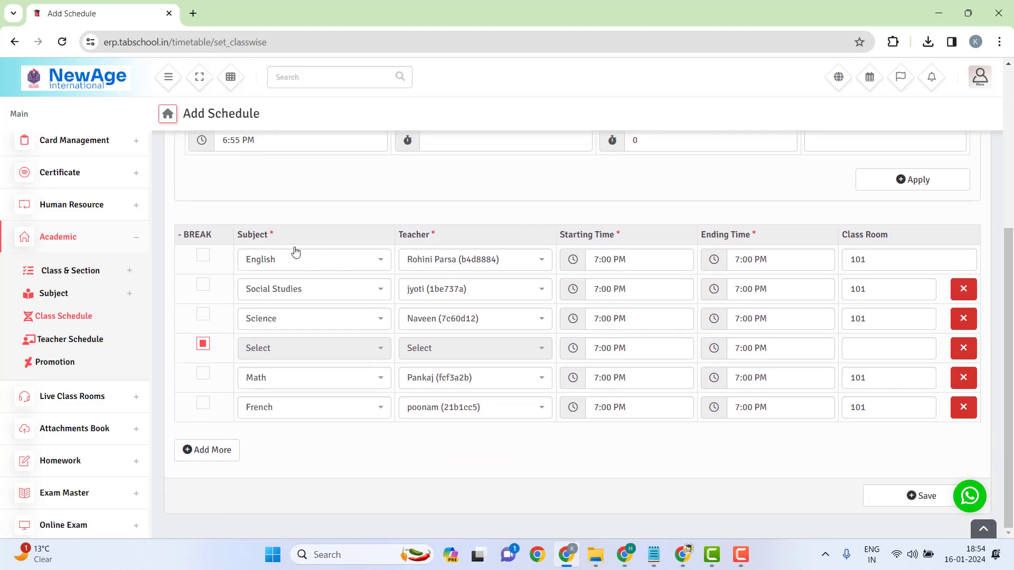
Set the starting time in the quick schedule parameters to 9:00 AM.
{"action": "scroll", "coordinate": [515, 275], "scroll_direction": "up", "scroll_amount": 3}
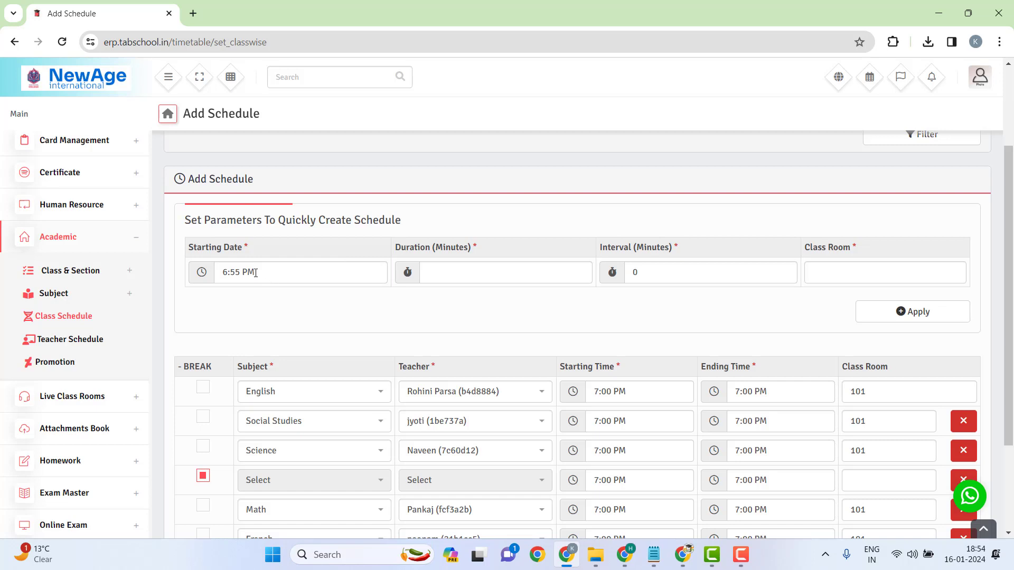
{"action": "left_click", "coordinate": [225, 274]}
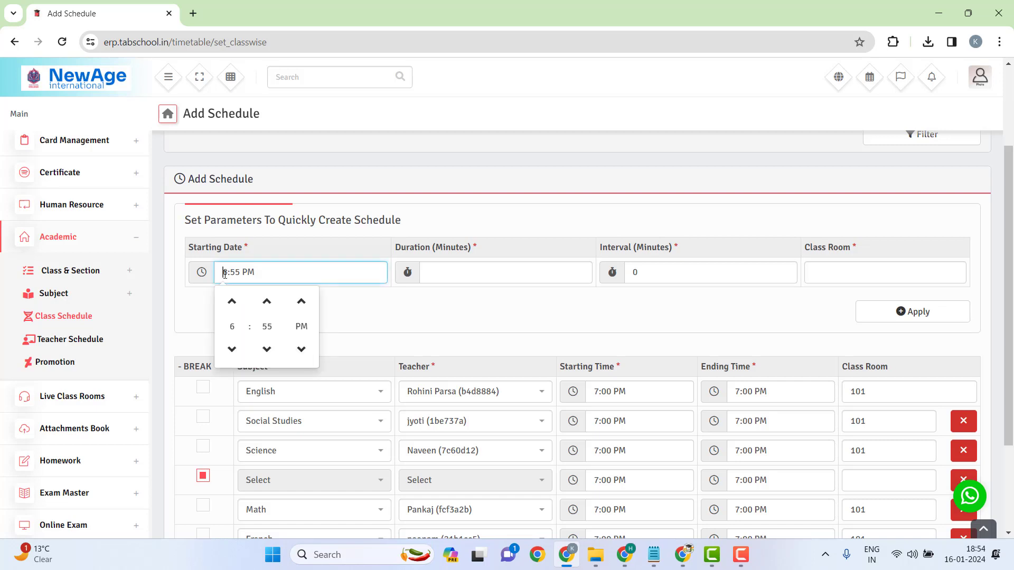
{"action": "double_click", "coordinate": [233, 325]}
{"action": "type", "text": "9"}
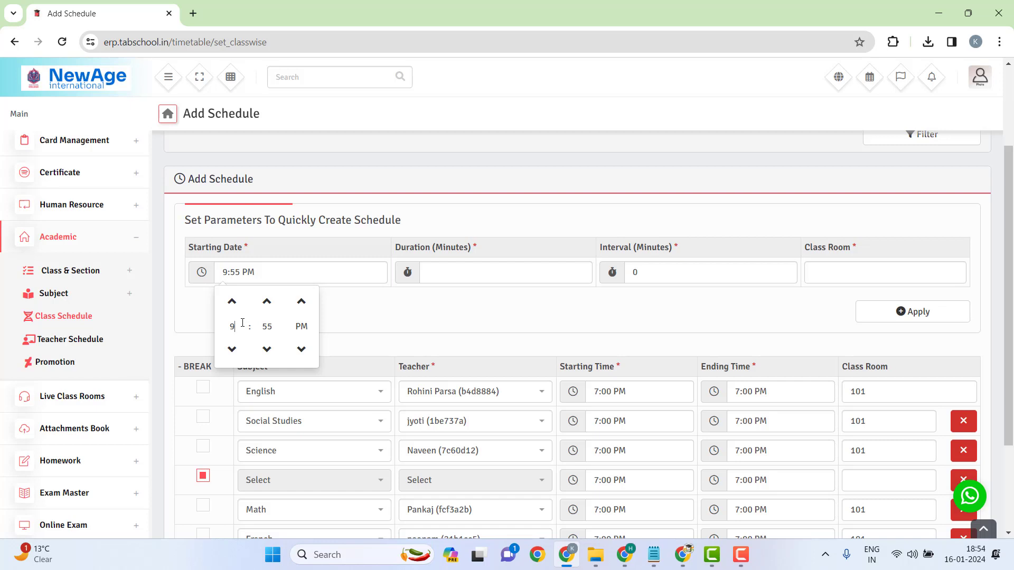
{"action": "double_click", "coordinate": [270, 325]}
{"action": "type", "text": "00"}
{"action": "double_click", "coordinate": [304, 326]}
{"action": "type", "text": "am"}
{"action": "left_click", "coordinate": [397, 315]}
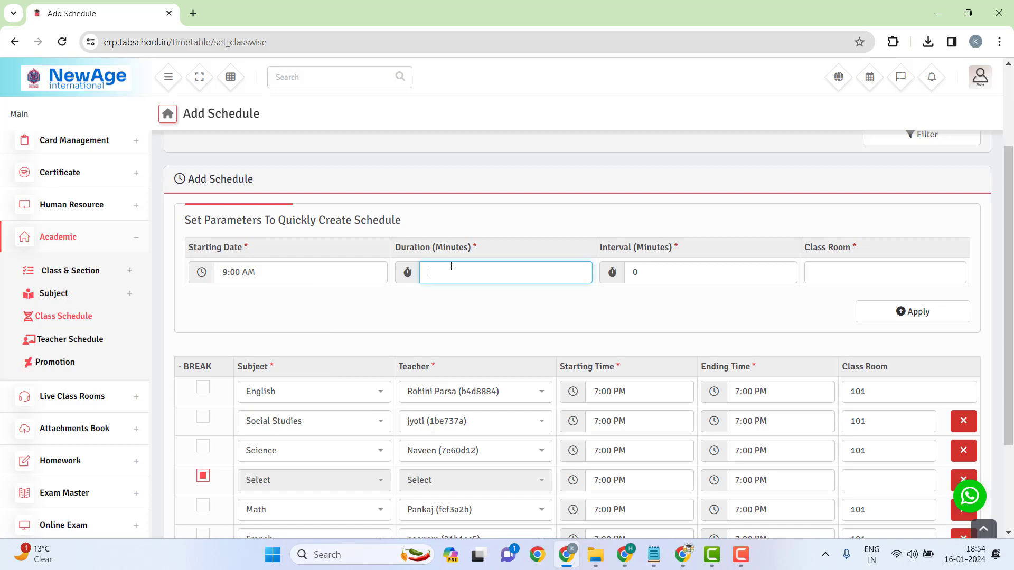
Set the duration to 40 minutes, the interval to 5 minutes and the class room to 101, and apply the parameters to all rows.
{"action": "type", "text": "40"}
{"action": "double_click", "coordinate": [634, 272]}
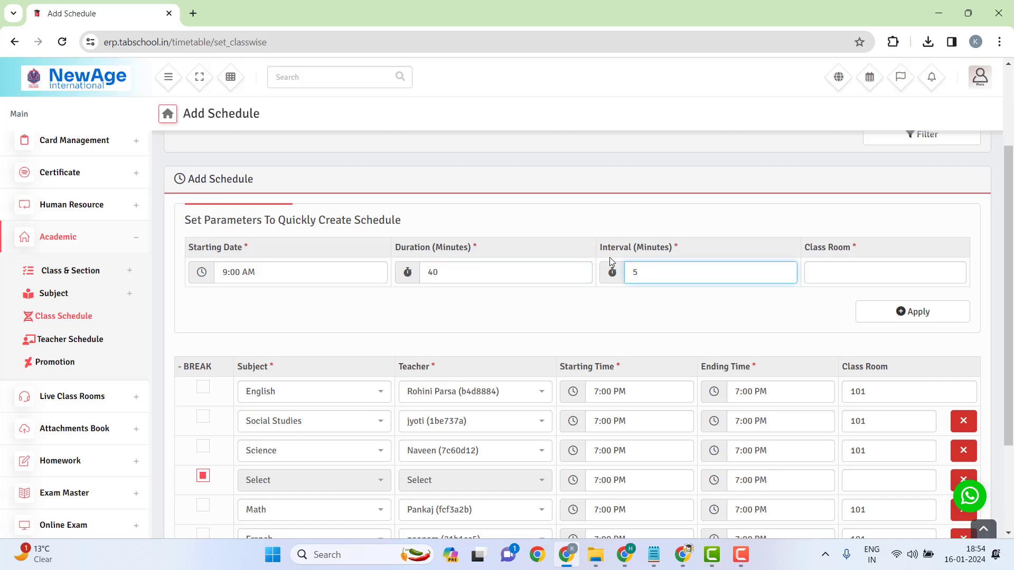
{"action": "left_click", "coordinate": [829, 275]}
{"action": "type", "text": "101"}
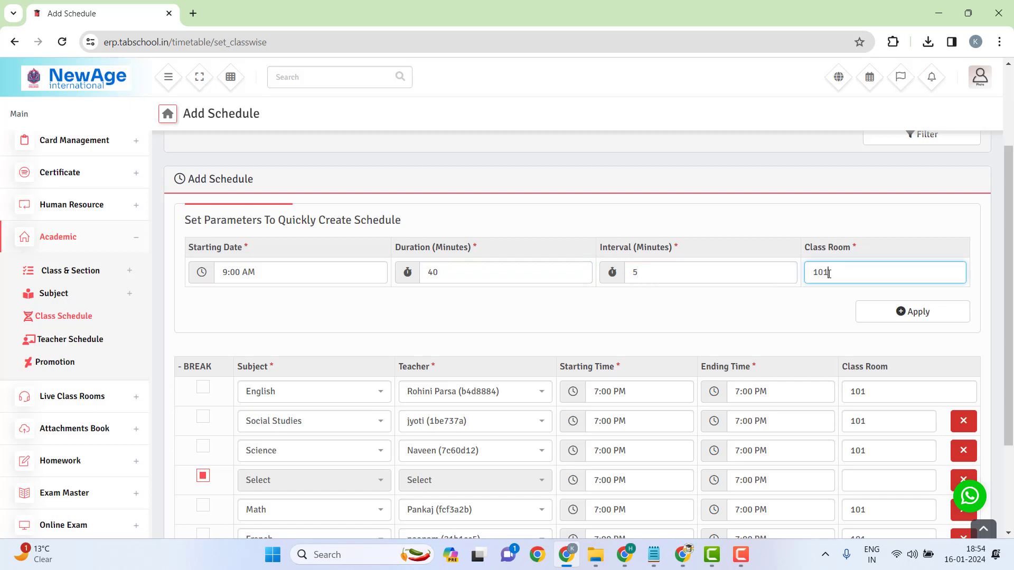
{"action": "left_click", "coordinate": [910, 317]}
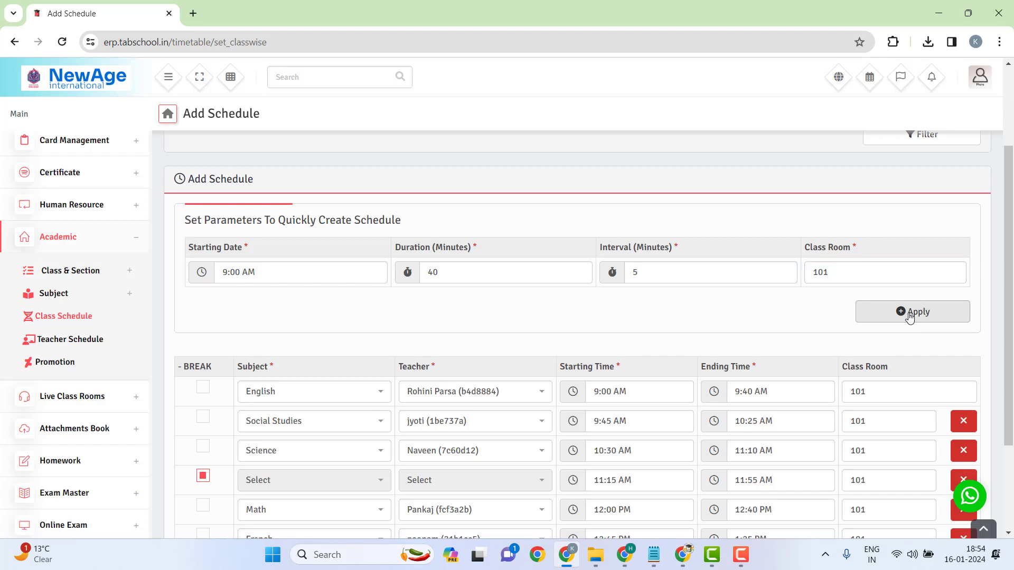
Save the Monday schedule and dismiss the confirmation message.
{"action": "scroll", "coordinate": [687, 296], "scroll_direction": "down", "scroll_amount": 3}
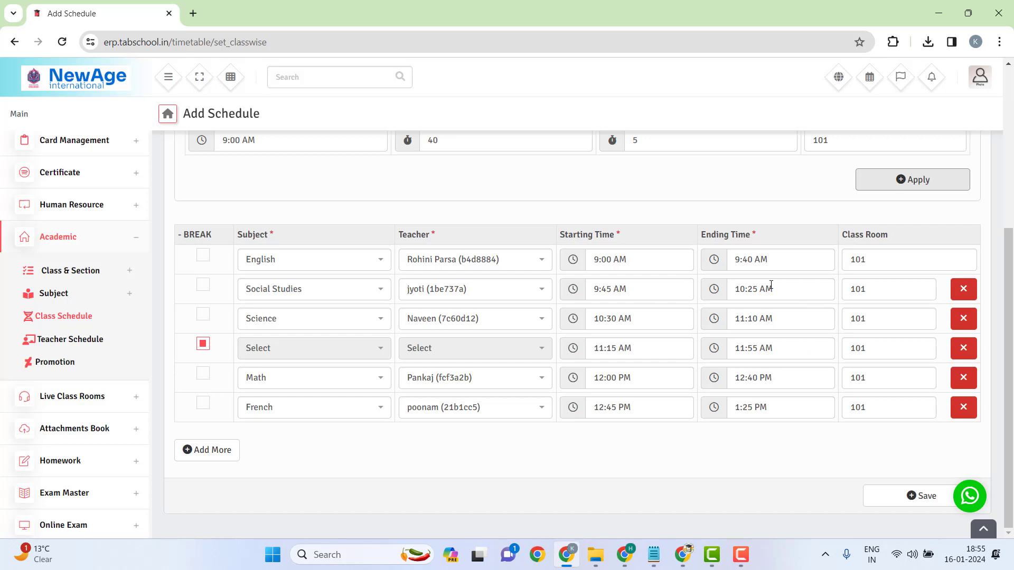
{"action": "left_click", "coordinate": [905, 499]}
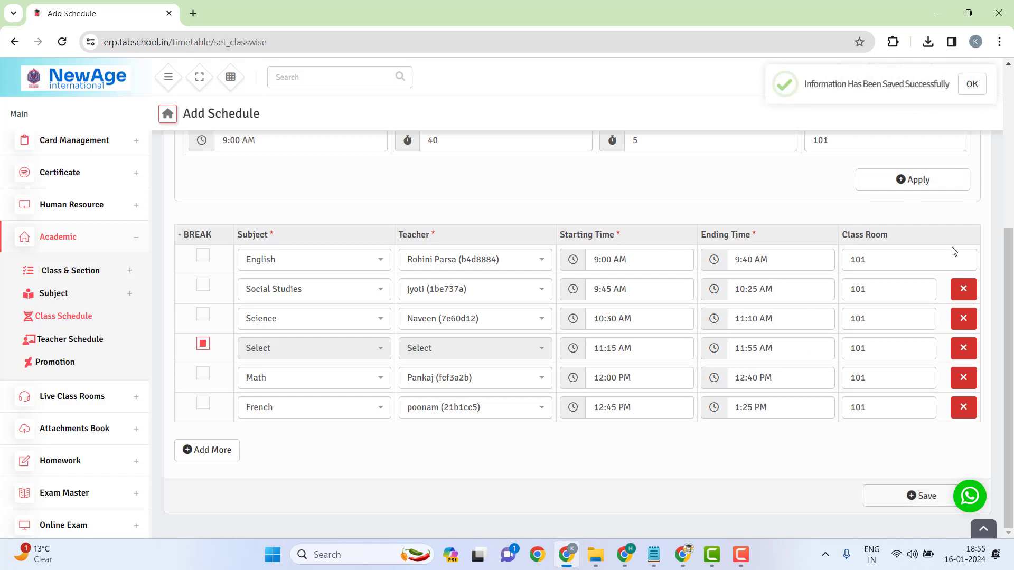
{"action": "left_click", "coordinate": [972, 84]}
Open the class schedule page and filter it for Class 8, Section A.
{"action": "scroll", "coordinate": [727, 199], "scroll_direction": "up", "scroll_amount": 4}
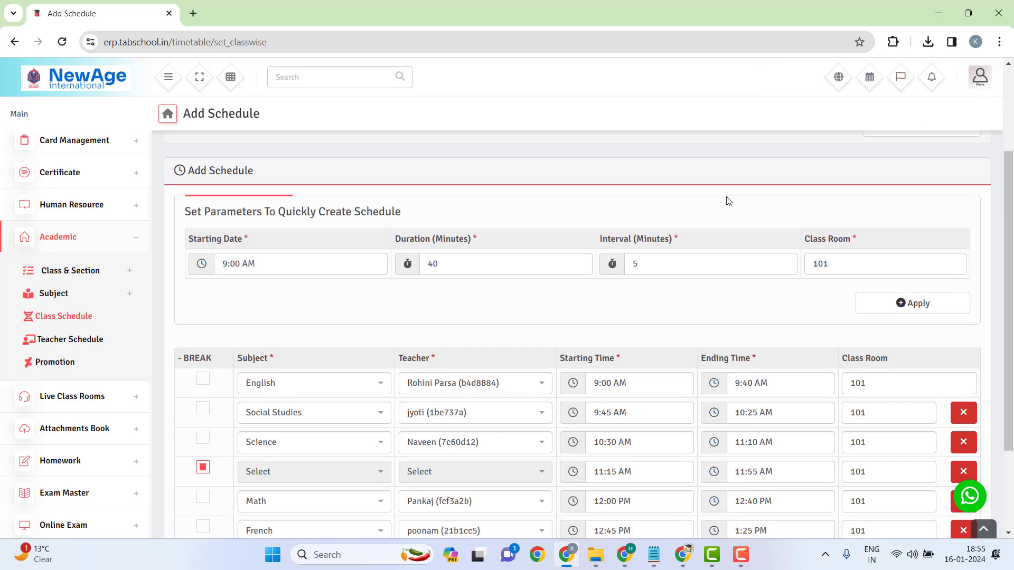
{"action": "scroll", "coordinate": [715, 211], "scroll_direction": "up", "scroll_amount": 1}
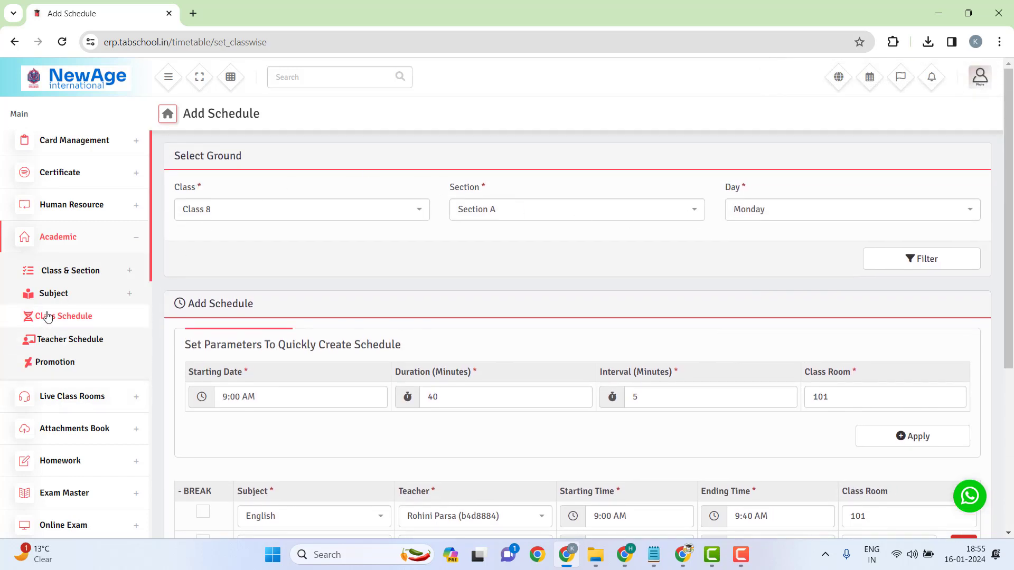
{"action": "left_click", "coordinate": [76, 318]}
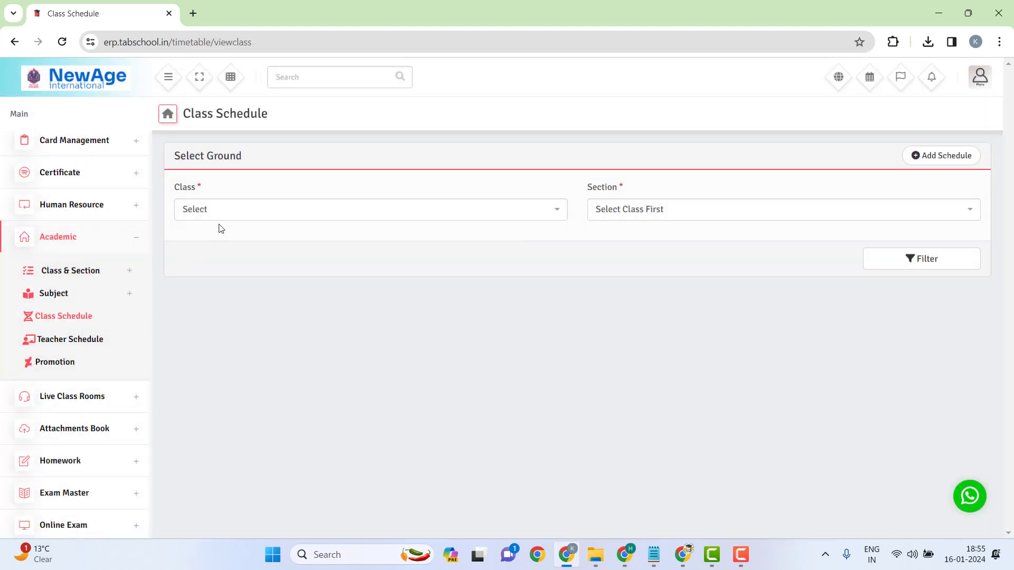
{"action": "left_click", "coordinate": [235, 214]}
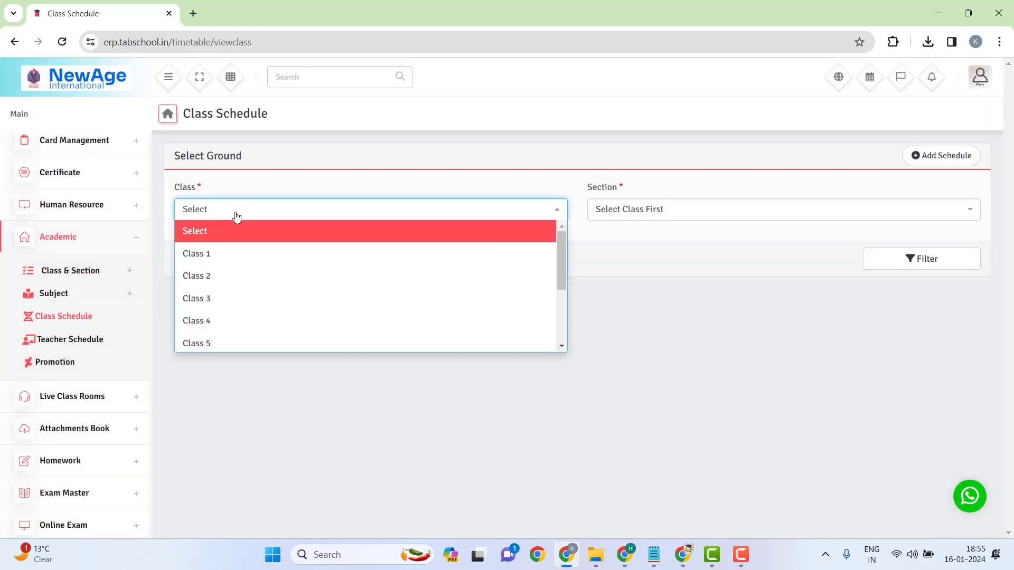
{"action": "scroll", "coordinate": [219, 295], "scroll_direction": "down", "scroll_amount": 2}
{"action": "left_click", "coordinate": [219, 296]}
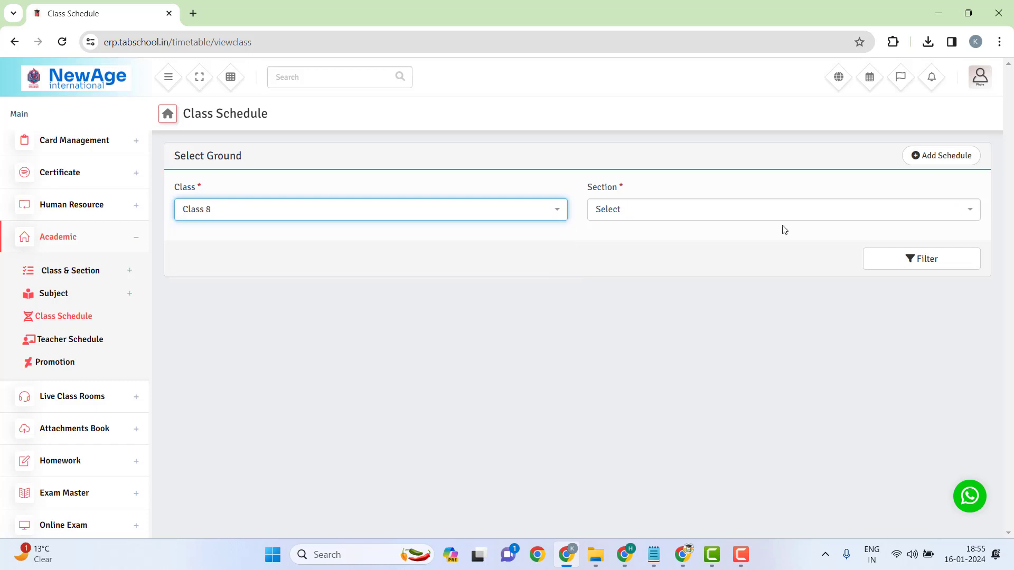
{"action": "left_click", "coordinate": [756, 220]}
{"action": "left_click", "coordinate": [713, 256]}
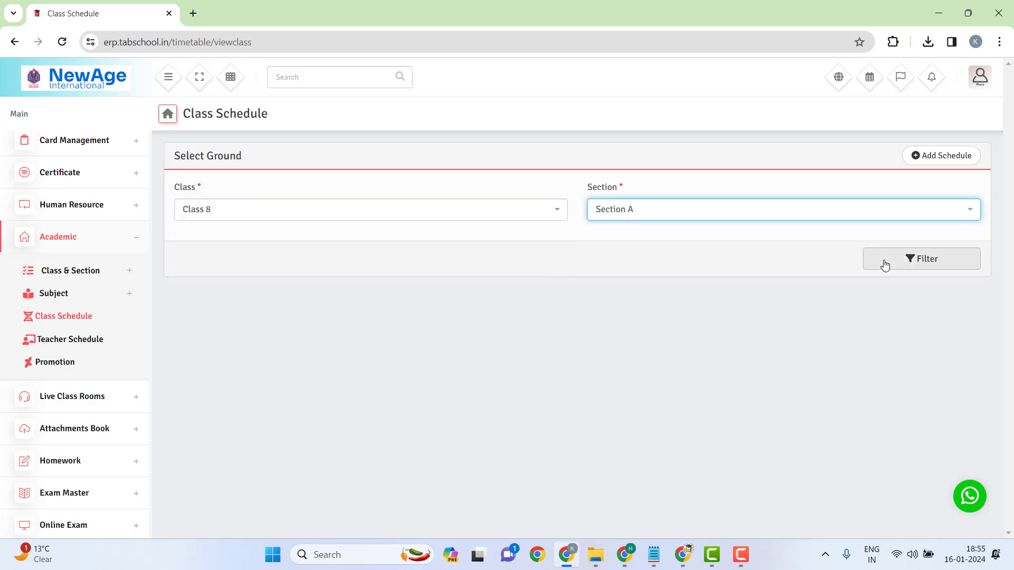
{"action": "left_click", "coordinate": [892, 266]}
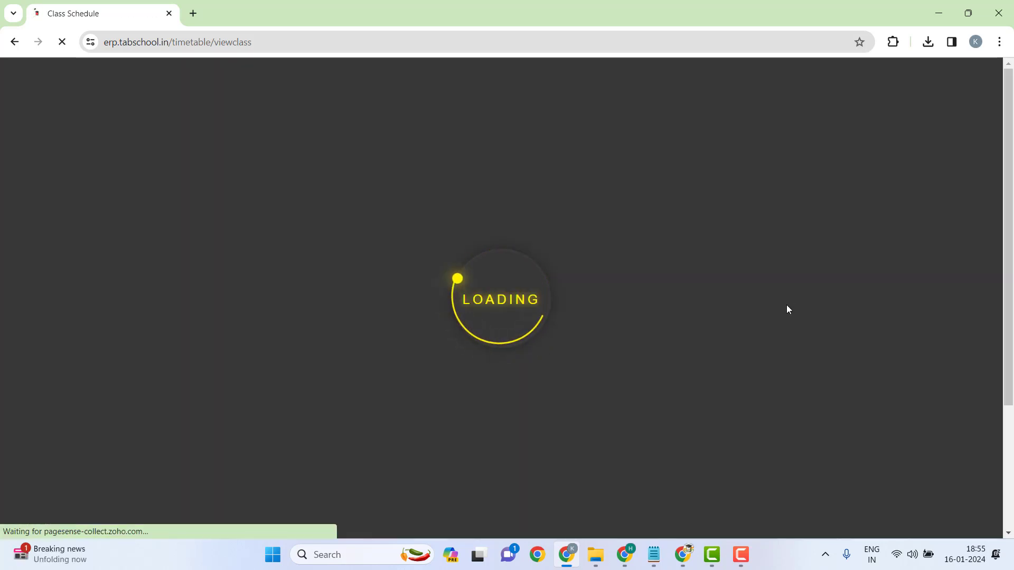
Review the Monday periods and the rows of the remaining weekdays in the schedule list.
{"action": "scroll", "coordinate": [786, 309], "scroll_direction": "down", "scroll_amount": 3}
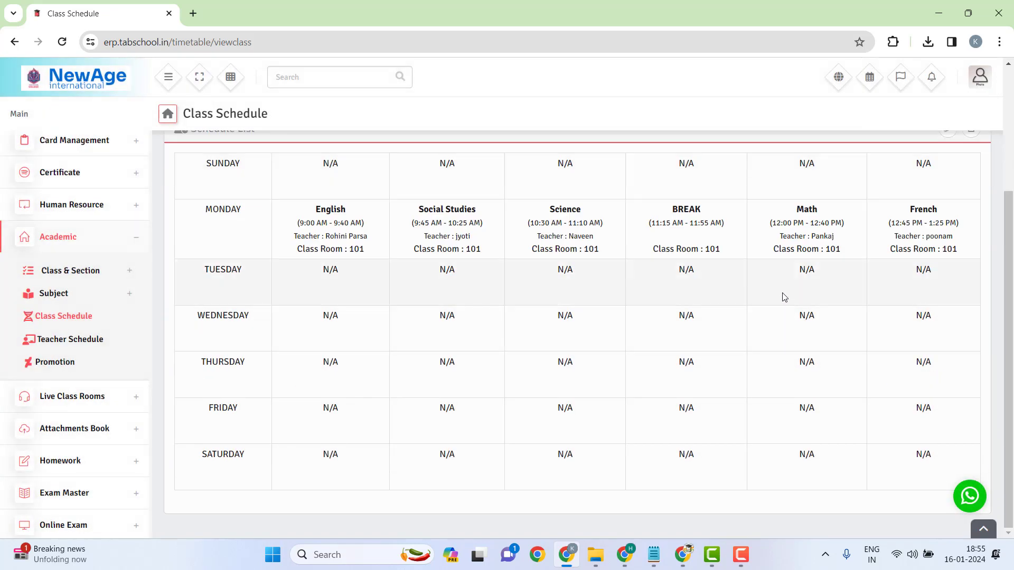
{"action": "left_click_drag", "start_coordinate": [295, 223], "coordinate": [242, 267]}
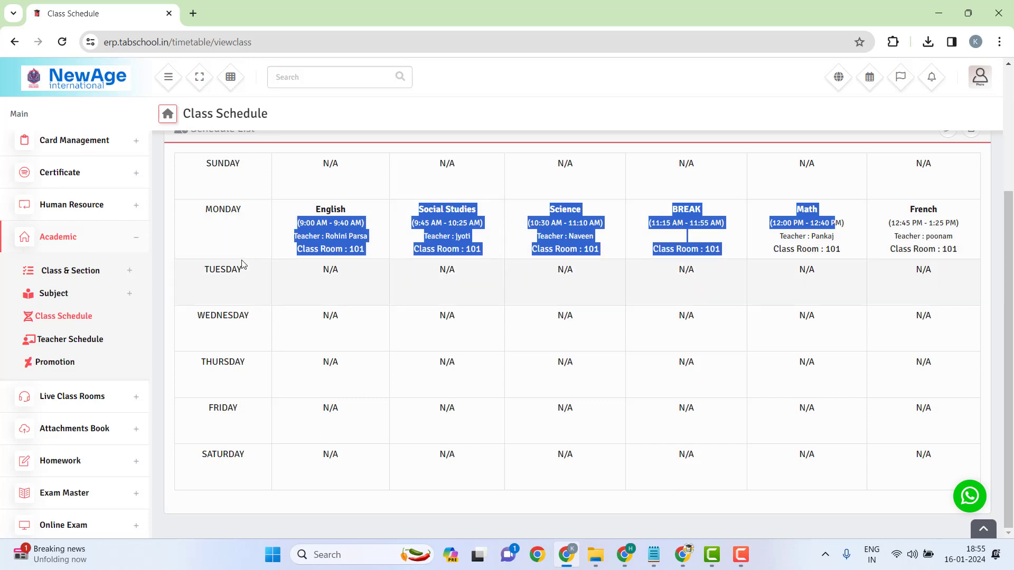
{"action": "left_click", "coordinate": [237, 321]}
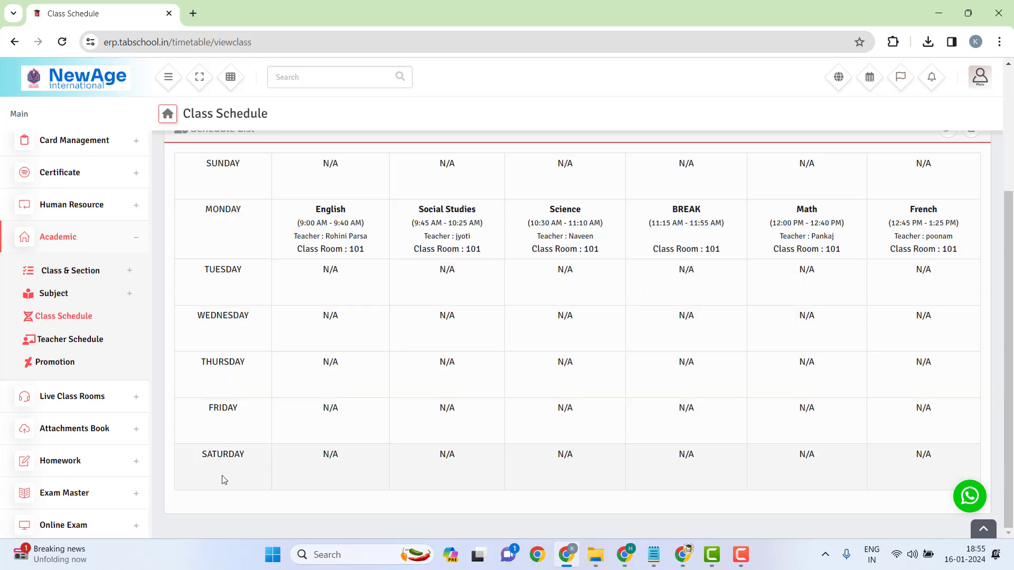
{"action": "scroll", "coordinate": [415, 356], "scroll_direction": "up", "scroll_amount": 1}
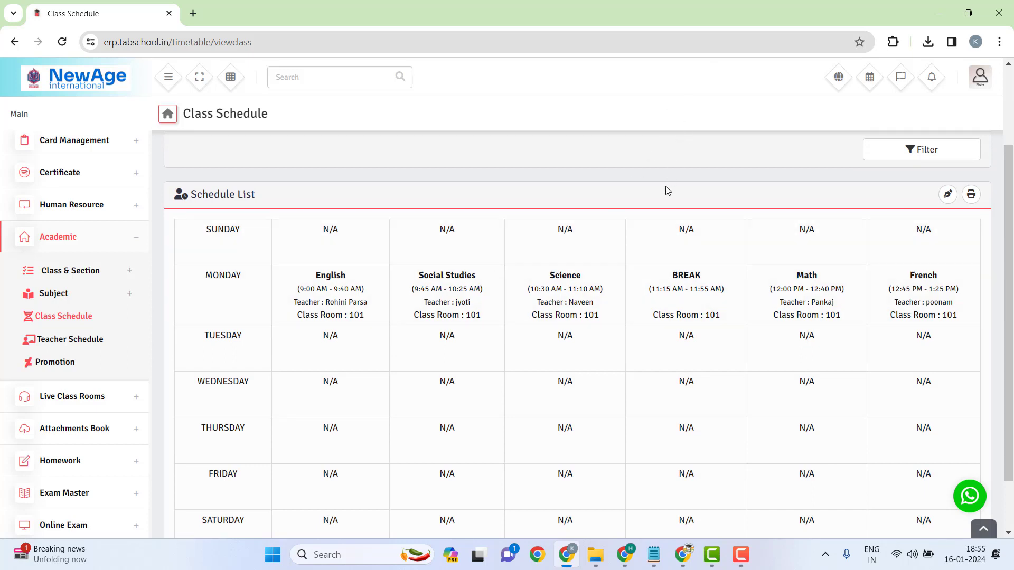
{"action": "left_click_drag", "start_coordinate": [295, 343], "coordinate": [869, 490]}
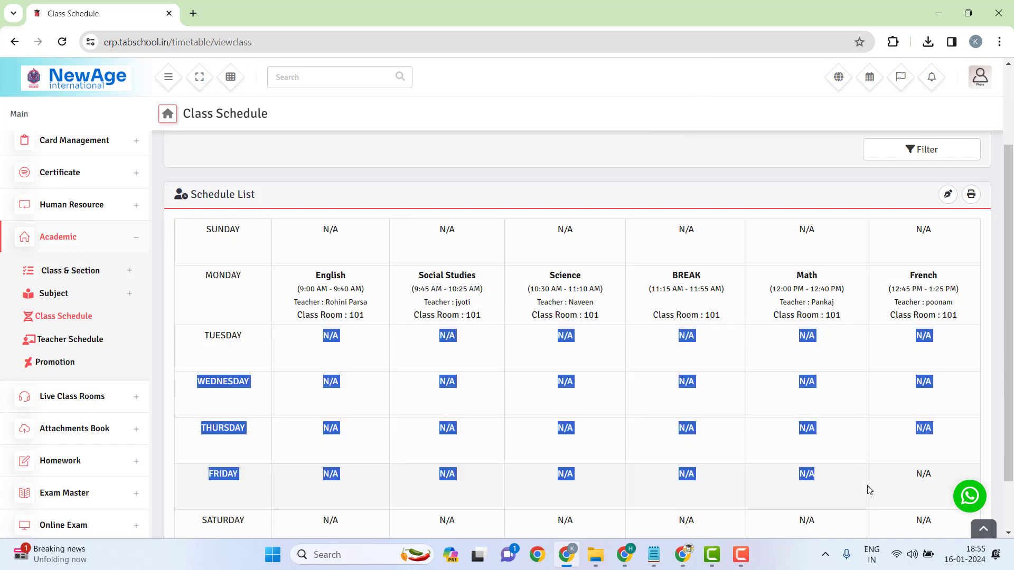
{"action": "left_click", "coordinate": [867, 486]}
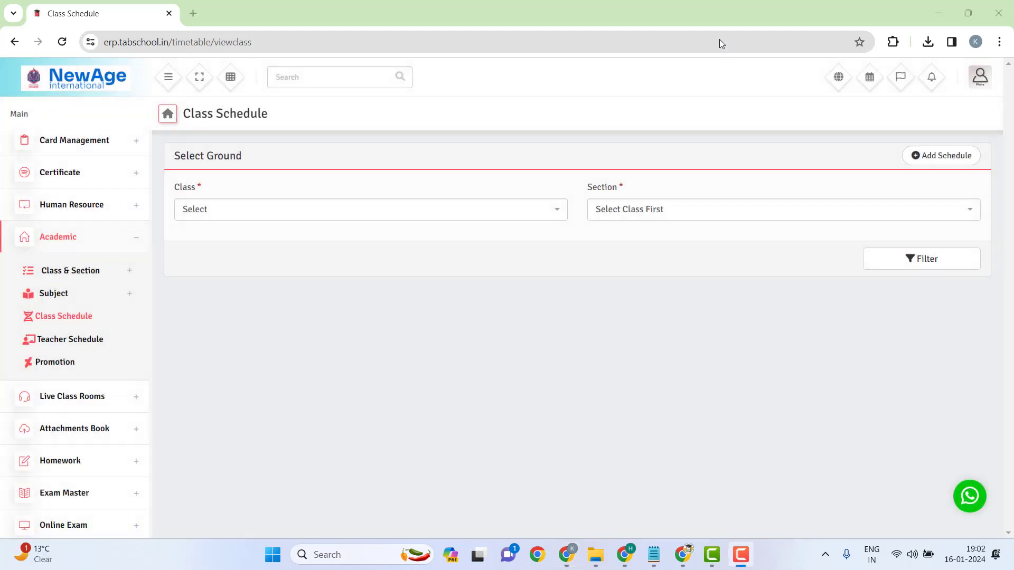
Filter the class schedule for Class 8 and Section A to load the weekly timetable.
{"action": "left_click", "coordinate": [296, 214]}
{"action": "scroll", "coordinate": [258, 290], "scroll_direction": "down", "scroll_amount": 3}
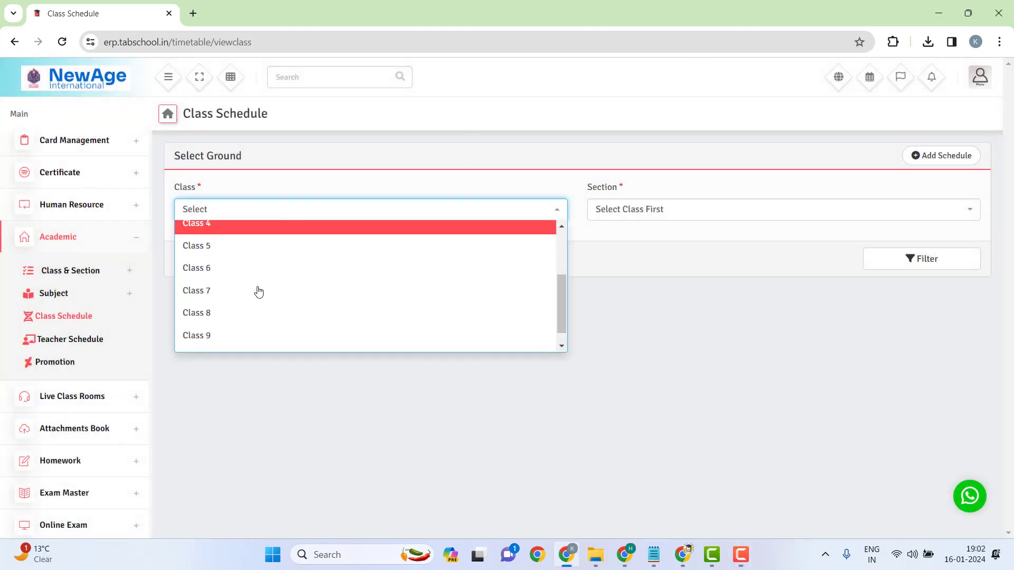
{"action": "left_click", "coordinate": [241, 296]}
{"action": "left_click", "coordinate": [653, 209]}
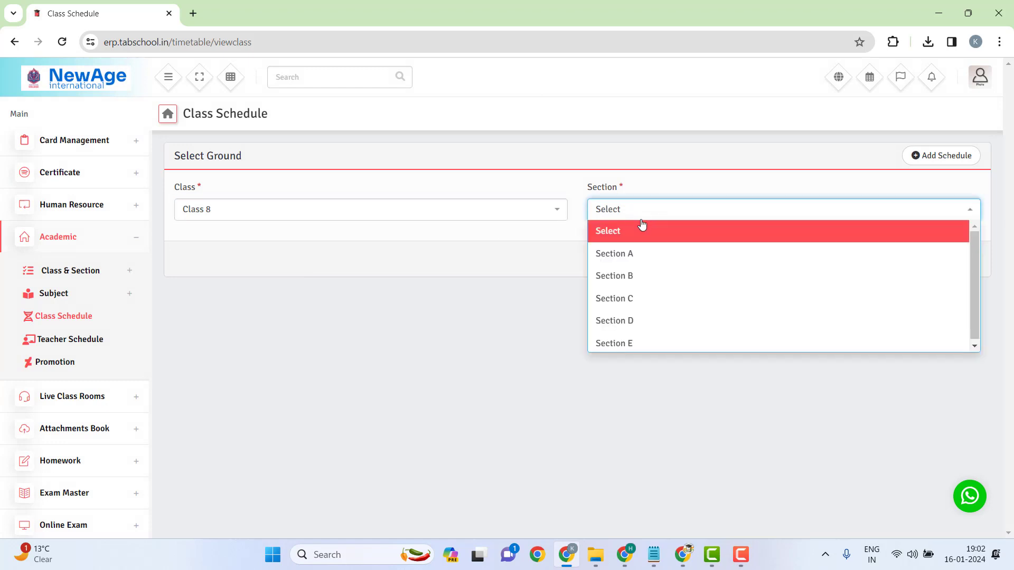
{"action": "left_click", "coordinate": [641, 255]}
{"action": "left_click", "coordinate": [903, 266]}
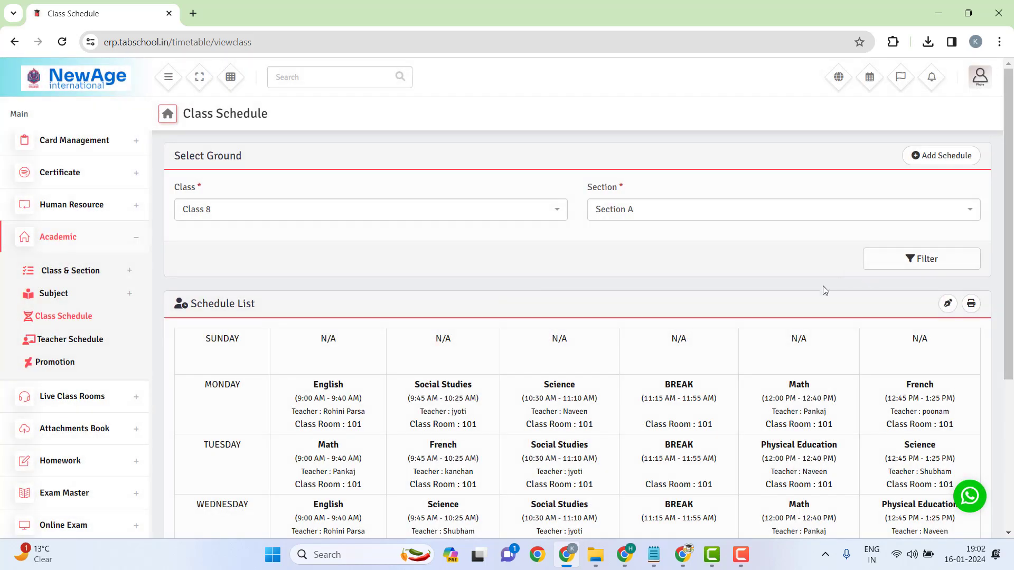
Examine the subjects, times, teachers and class rooms across the weekdays of the timetable.
{"action": "scroll", "coordinate": [531, 329], "scroll_direction": "down", "scroll_amount": 3}
{"action": "scroll", "coordinate": [566, 267], "scroll_direction": "down", "scroll_amount": 1}
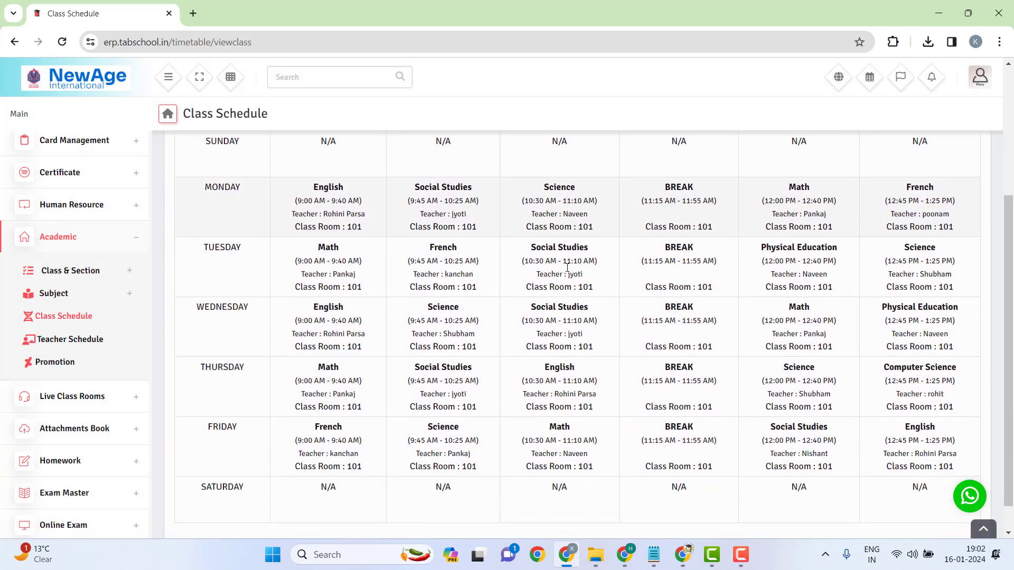
{"action": "left_click_drag", "start_coordinate": [264, 436], "coordinate": [891, 244]}
{"action": "left_click", "coordinate": [891, 244]}
{"action": "scroll", "coordinate": [654, 237], "scroll_direction": "up", "scroll_amount": 2}
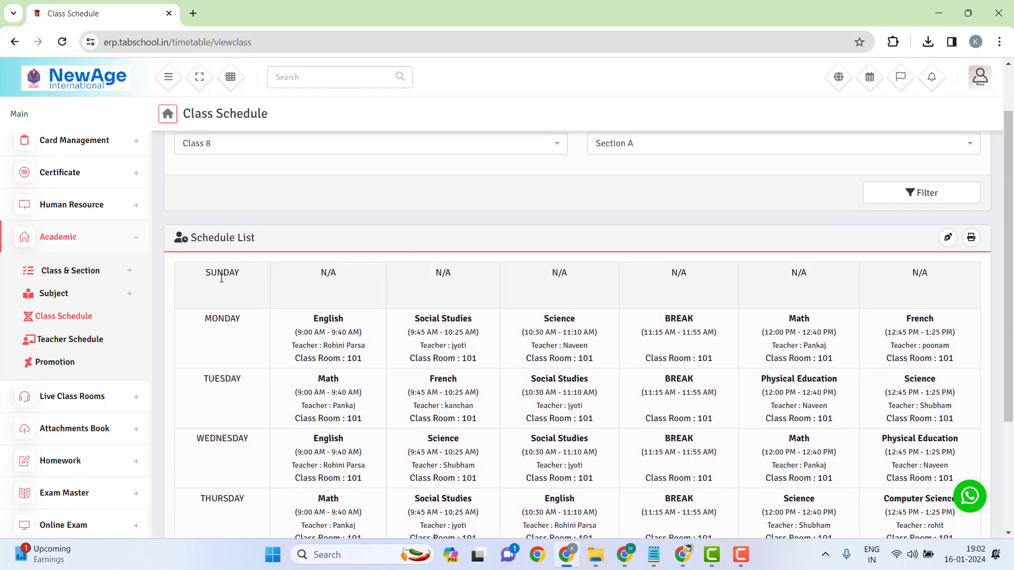
{"action": "scroll", "coordinate": [268, 231], "scroll_direction": "down", "scroll_amount": 3}
{"action": "left_click_drag", "start_coordinate": [207, 183], "coordinate": [815, 469]}
{"action": "left_click", "coordinate": [814, 470]}
{"action": "scroll", "coordinate": [884, 363], "scroll_direction": "up", "scroll_amount": 3}
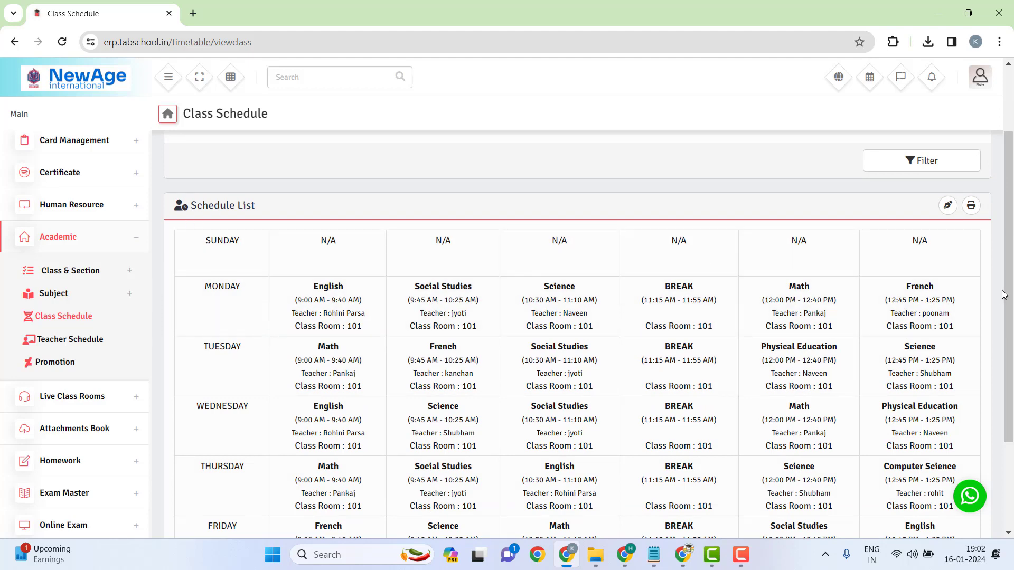
Preview the timetable printout in Landscape and Portrait layouts, and close the print preview without saving.
{"action": "left_click", "coordinate": [975, 207]}
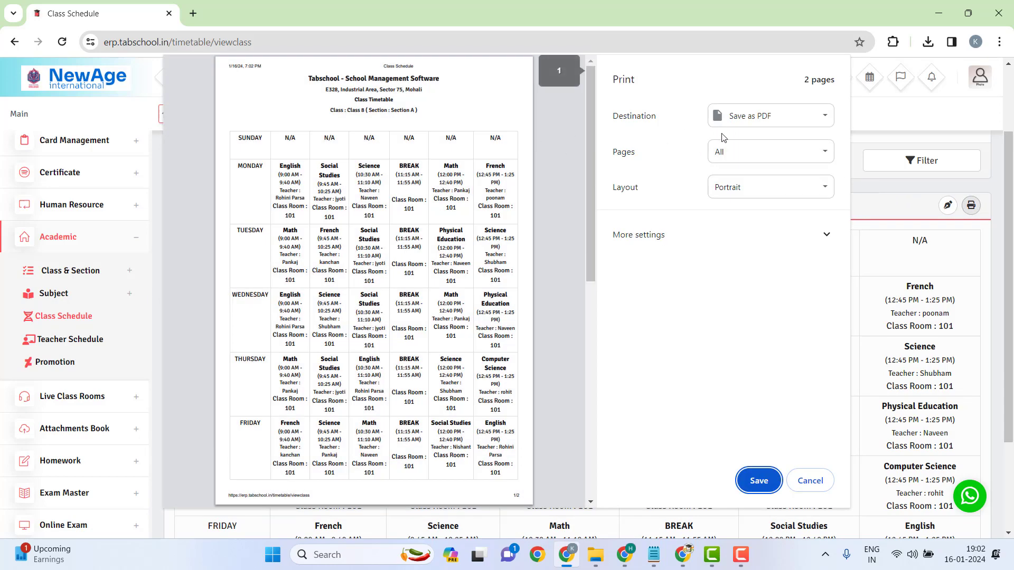
{"action": "left_click", "coordinate": [759, 179]}
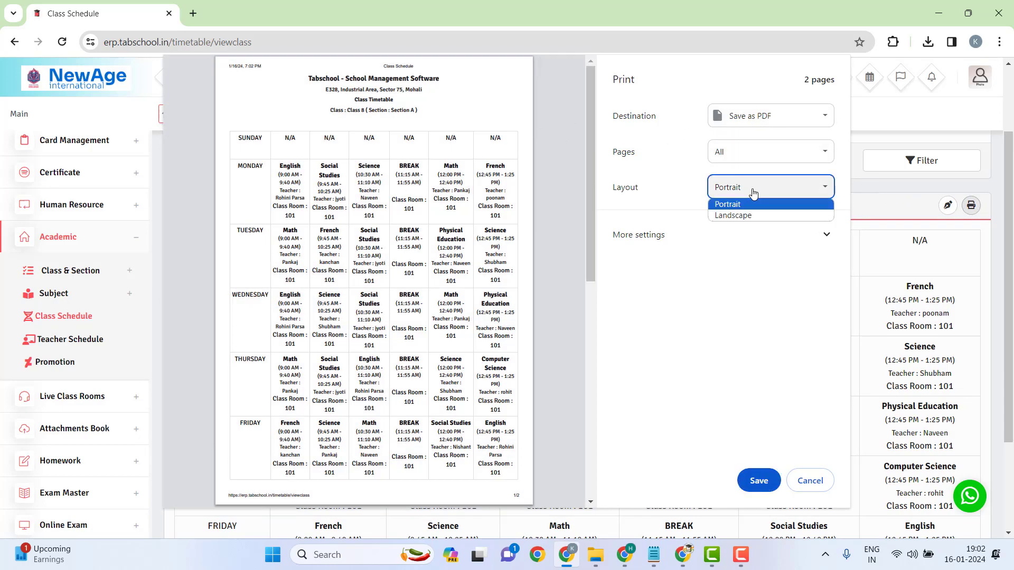
{"action": "left_click", "coordinate": [744, 214]}
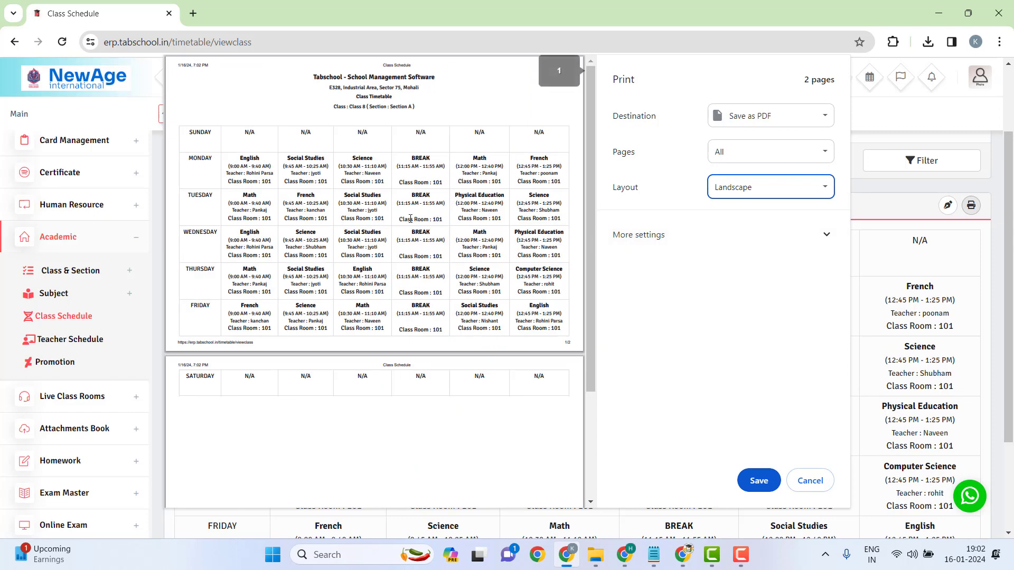
{"action": "left_click", "coordinate": [754, 188]}
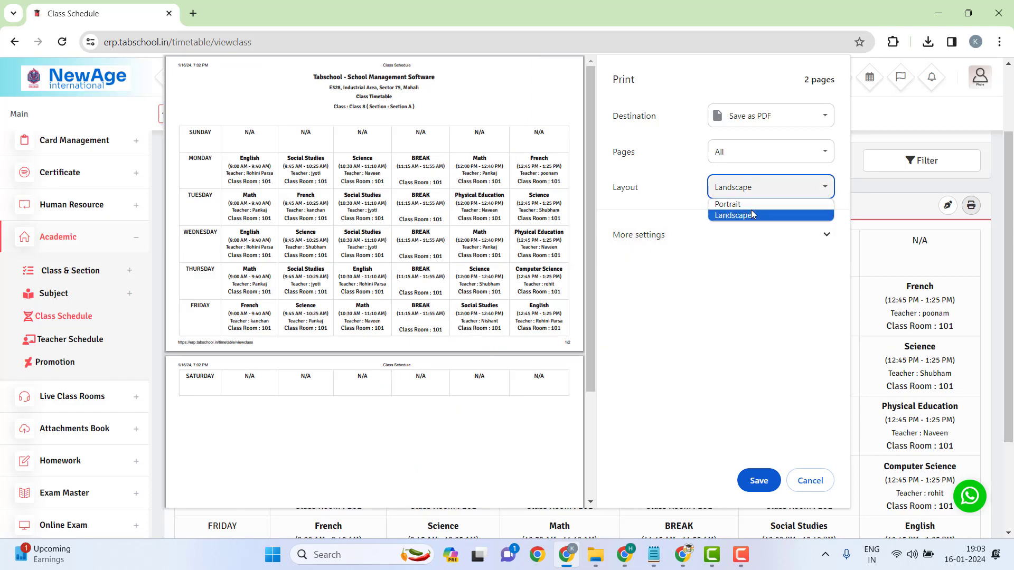
{"action": "left_click", "coordinate": [747, 205]}
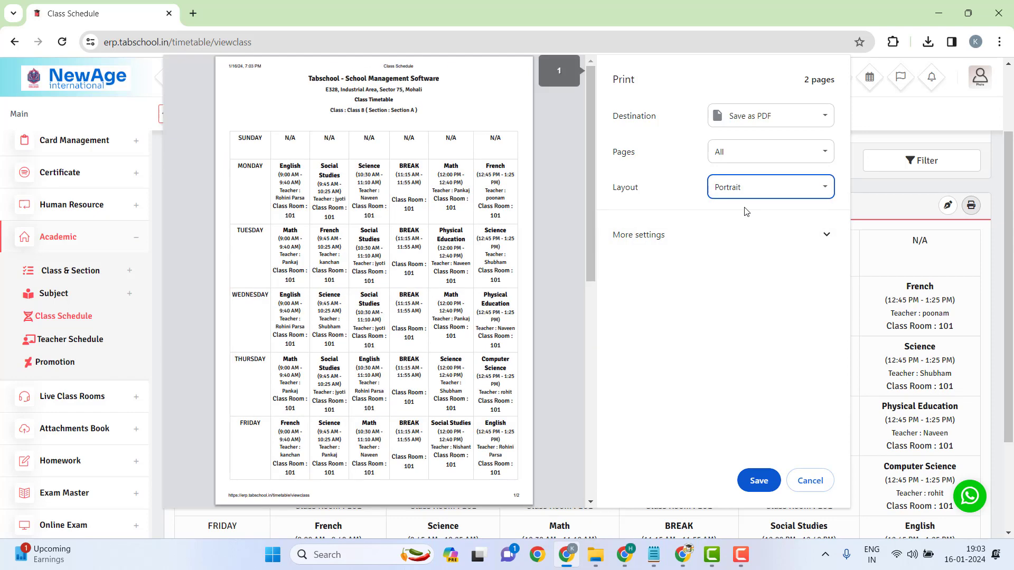
{"action": "left_click", "coordinate": [811, 481]}
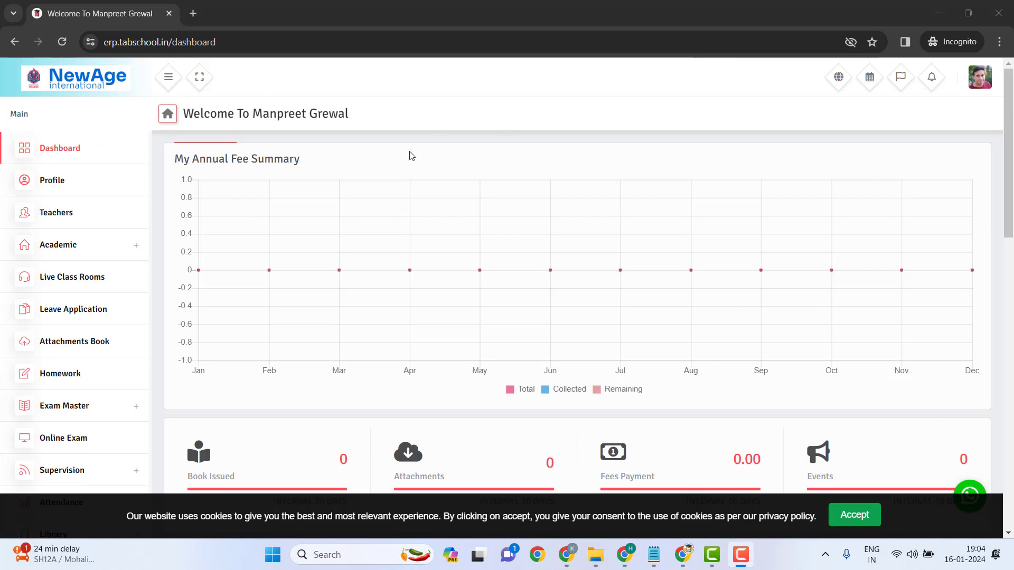
Check the signed-in student account's details and open the student's class schedule.
{"action": "left_click", "coordinate": [980, 77]}
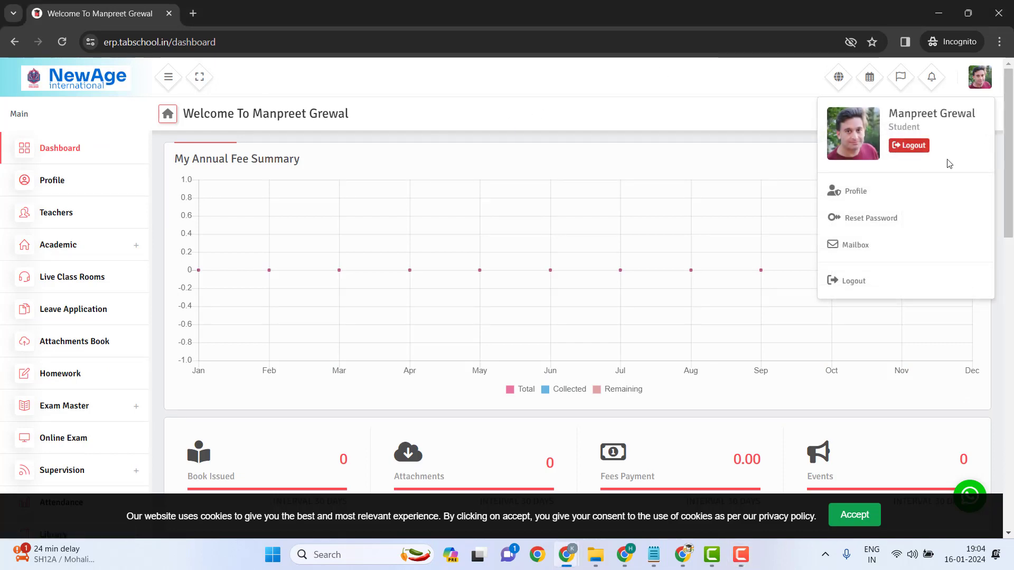
{"action": "left_click", "coordinate": [101, 251]}
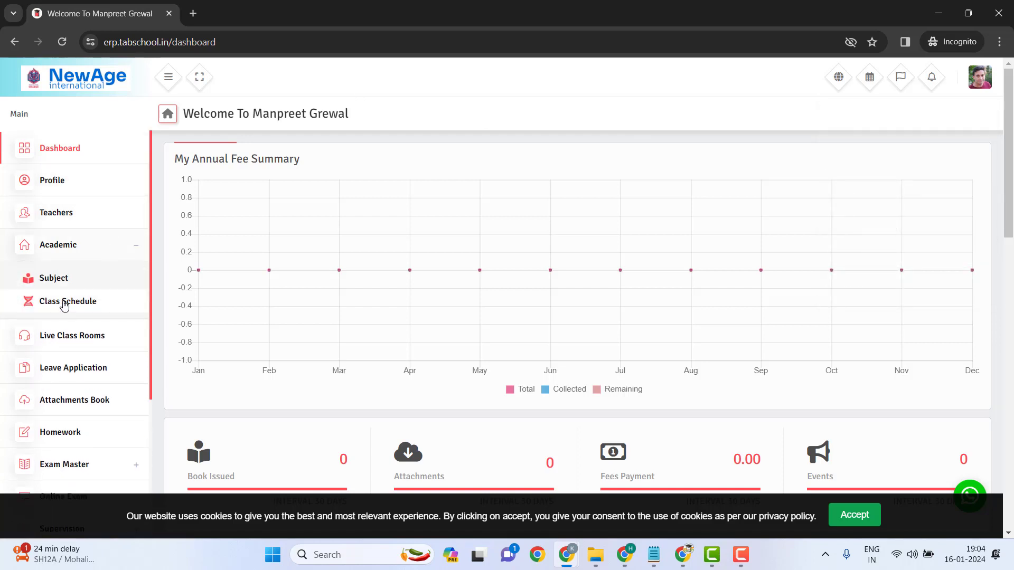
{"action": "left_click", "coordinate": [64, 302]}
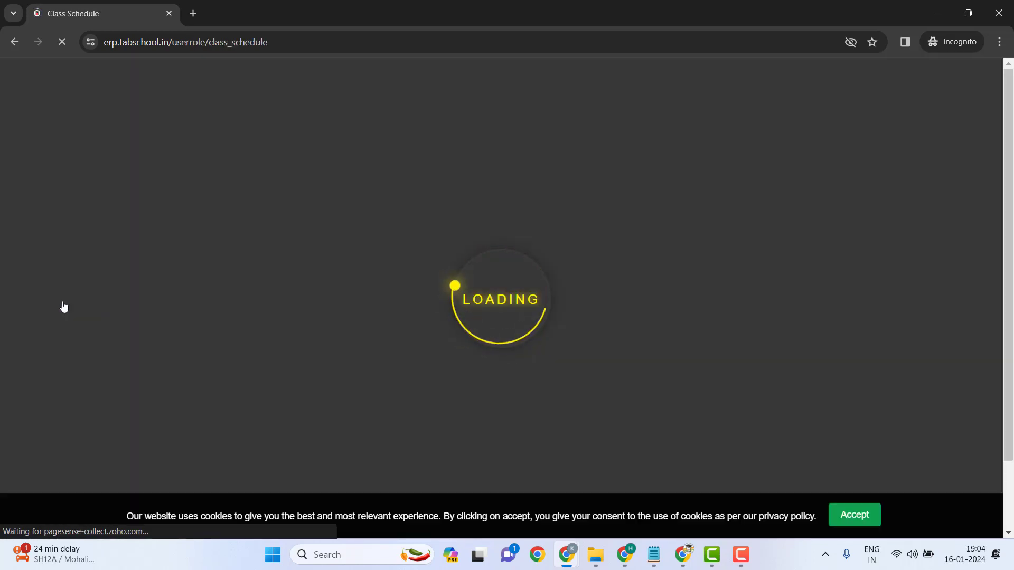
Examine the subjects, times, teachers and class rooms in the student's weekly timetable.
{"action": "scroll", "coordinate": [570, 301], "scroll_direction": "down", "scroll_amount": 2}
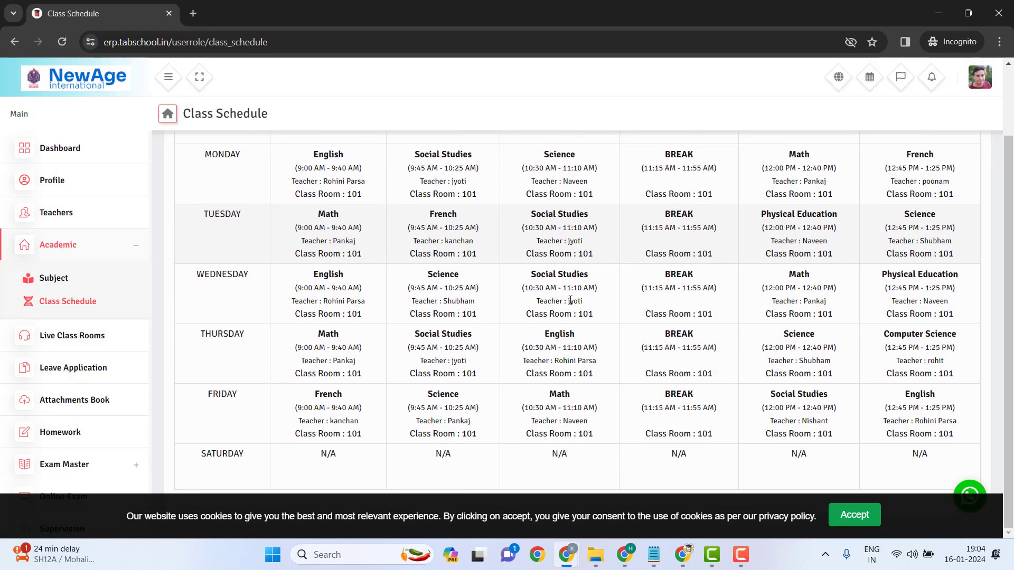
{"action": "scroll", "coordinate": [586, 276], "scroll_direction": "up", "scroll_amount": 1}
{"action": "left_click_drag", "start_coordinate": [280, 250], "coordinate": [927, 397]}
{"action": "left_click", "coordinate": [926, 397]}
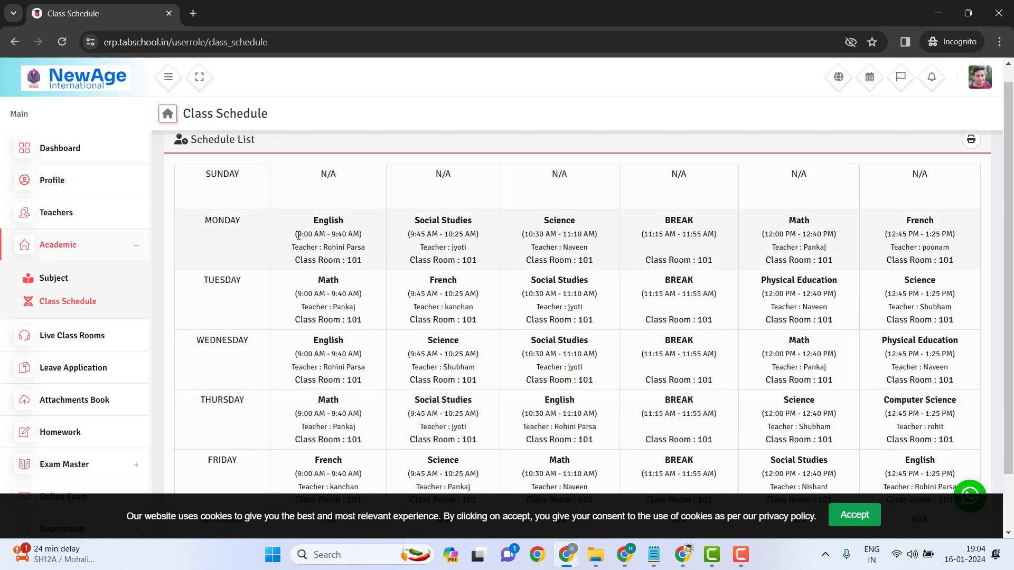
{"action": "left_click_drag", "start_coordinate": [533, 439], "coordinate": [629, 431]}
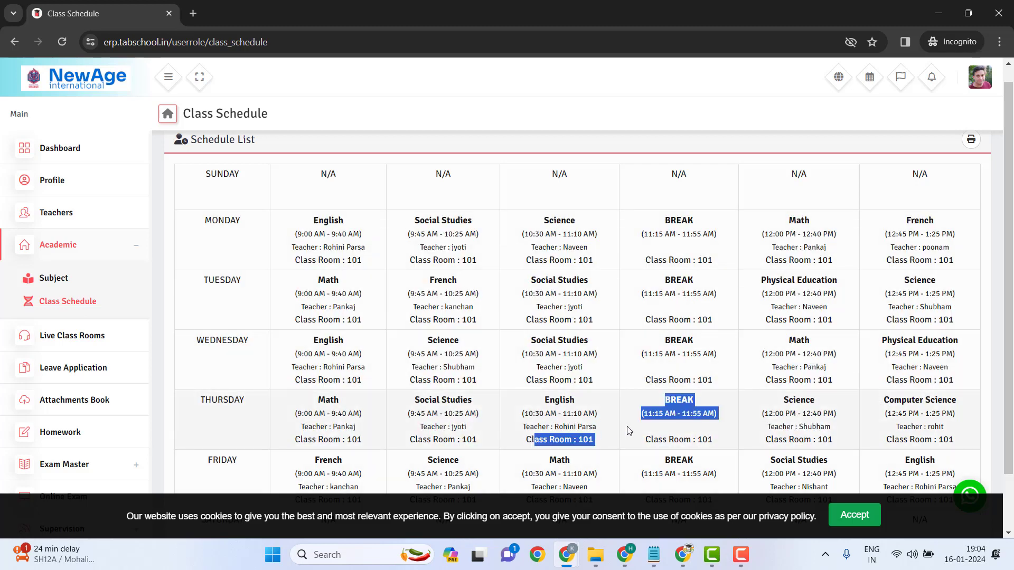
{"action": "left_click", "coordinate": [656, 315]}
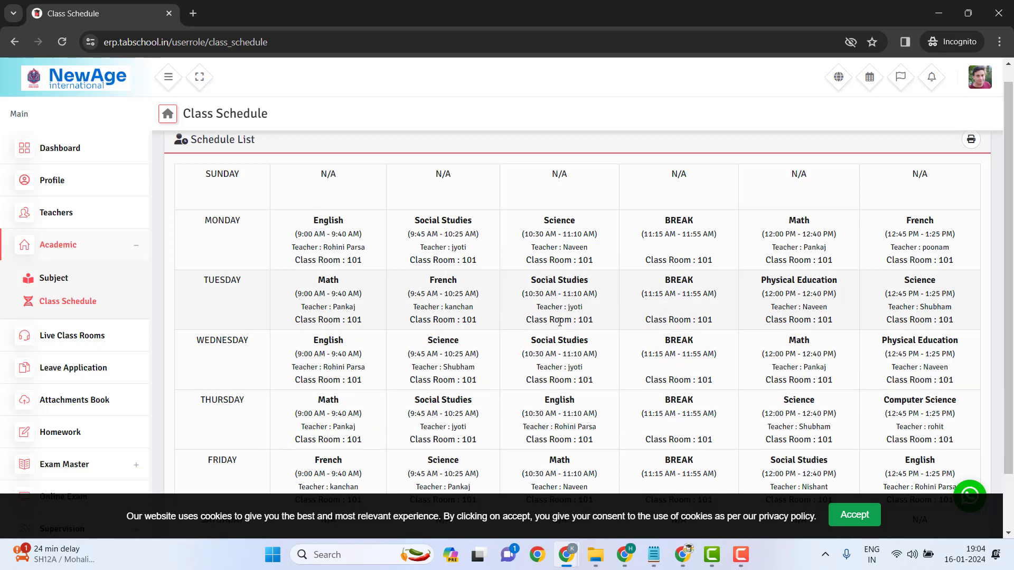
{"action": "scroll", "coordinate": [585, 280], "scroll_direction": "down", "scroll_amount": 1}
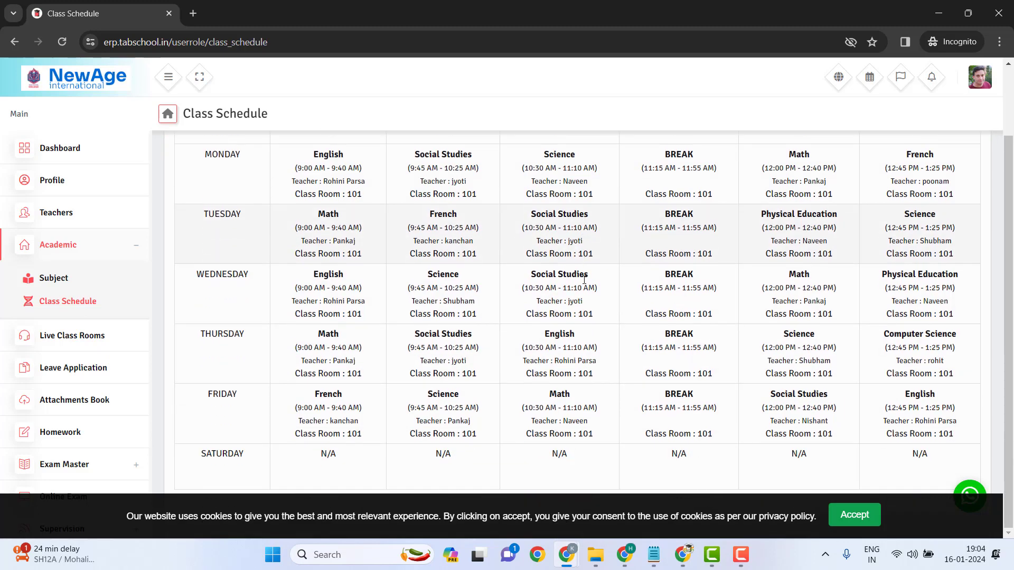
Open the student's subject list and review the subject names, classes, teachers, codes, types and authors.
{"action": "left_click", "coordinate": [62, 277]}
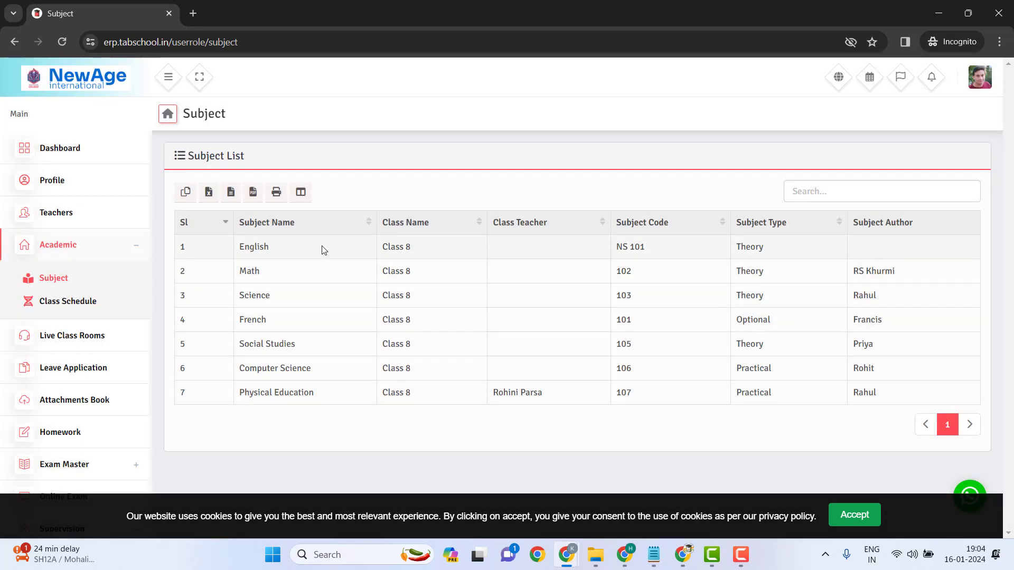
{"action": "left_click_drag", "start_coordinate": [274, 248], "coordinate": [866, 337]}
{"action": "left_click", "coordinate": [443, 280]}
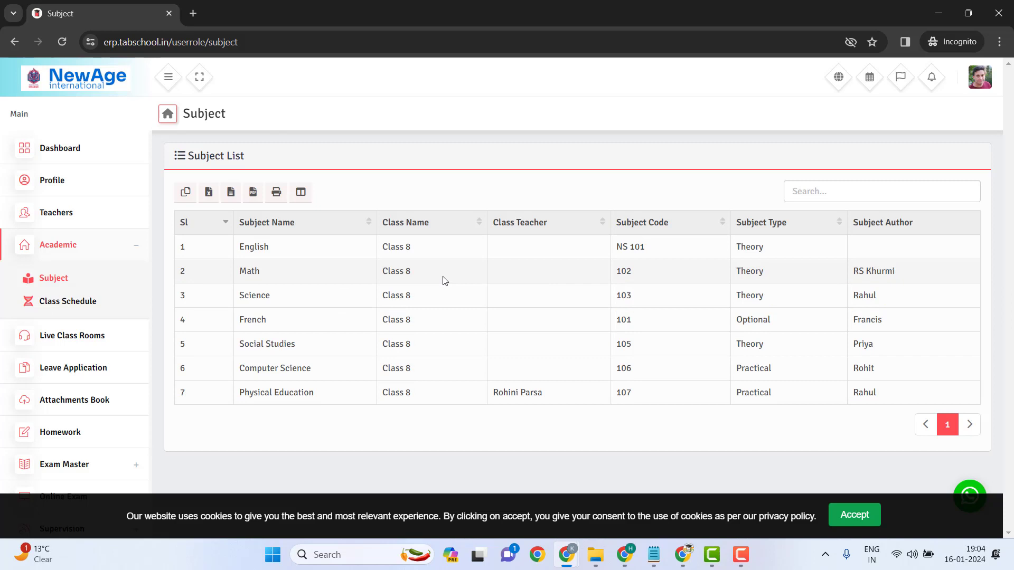
{"action": "left_click_drag", "start_coordinate": [500, 261], "coordinate": [552, 400]}
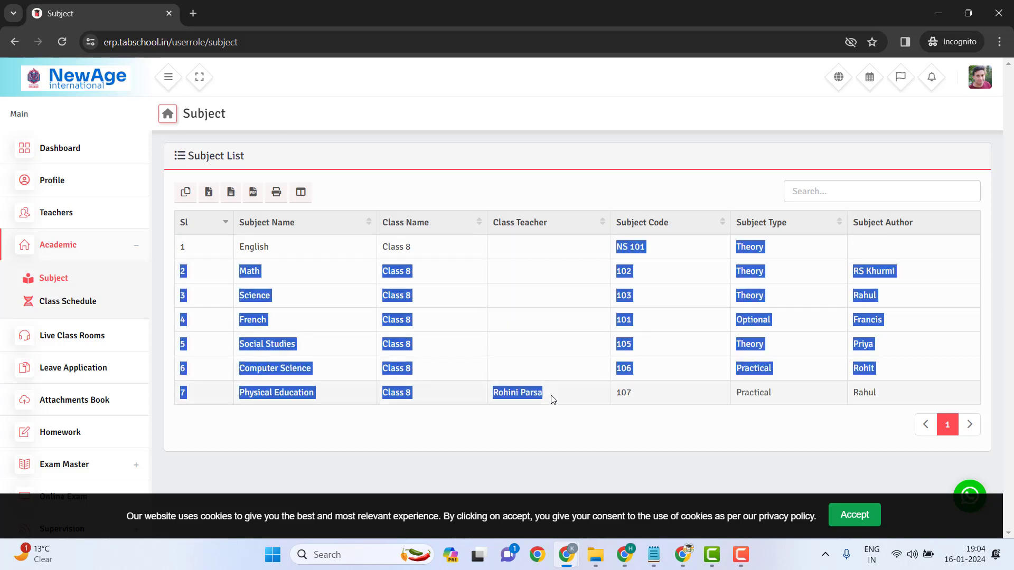
{"action": "left_click", "coordinate": [455, 281]}
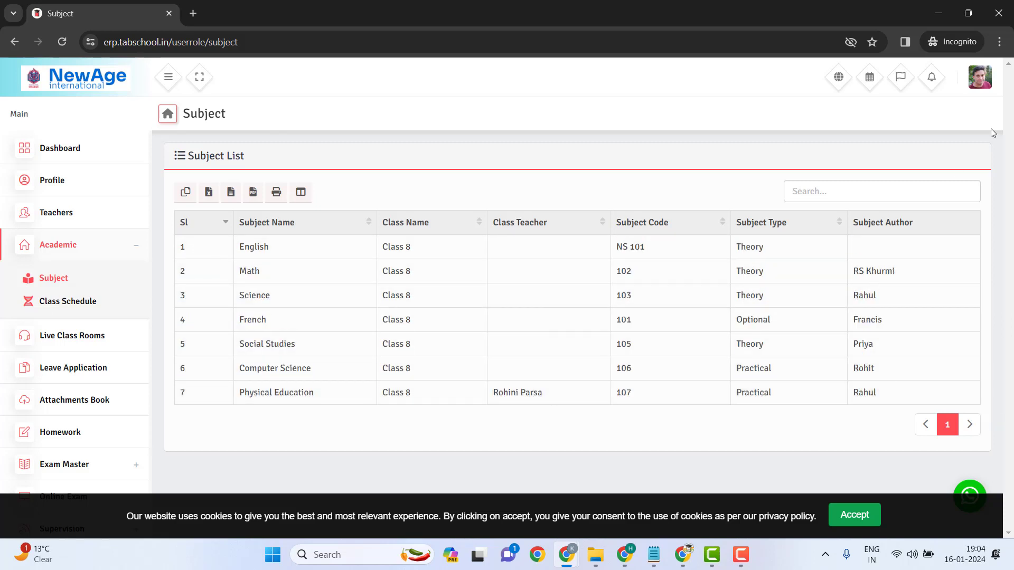
Reopen the student's class schedule and switch to the regular Chrome window with the filtered class timetable.
{"action": "left_click", "coordinate": [56, 306]}
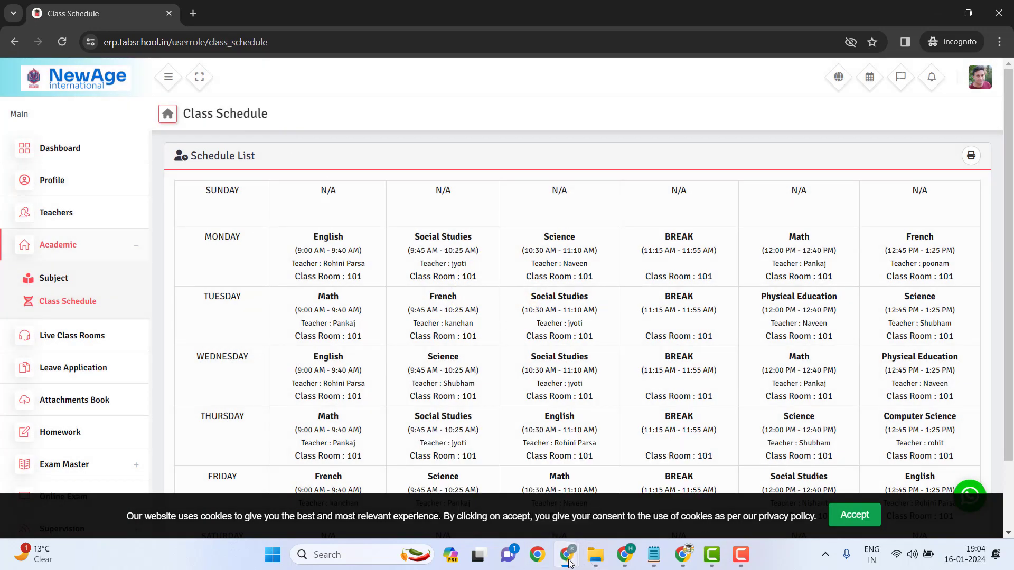
{"action": "mouse_move", "coordinate": [566, 556]}
{"action": "left_click", "coordinate": [528, 450]}
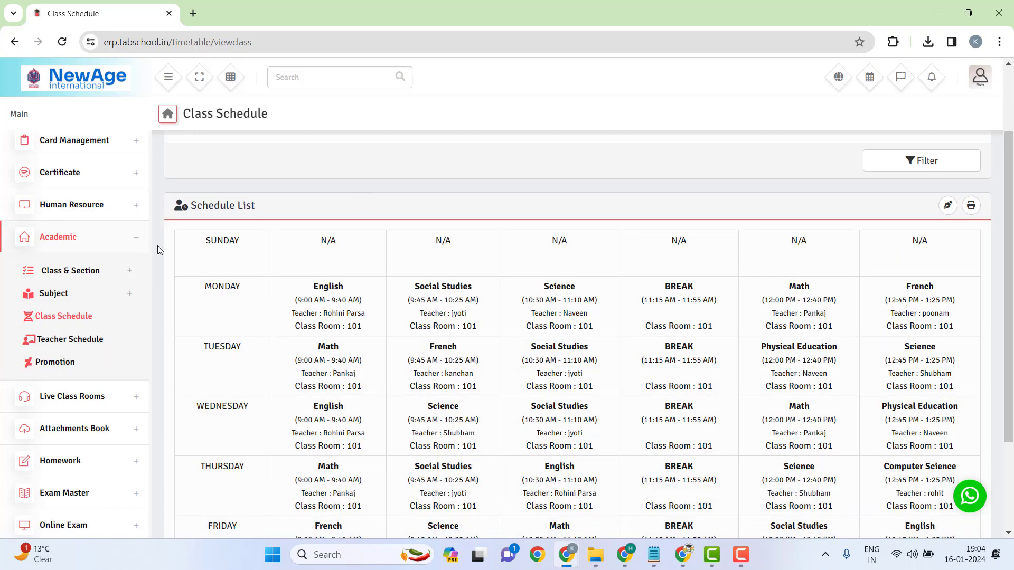
Check the account signed in to the regular Chrome window and switch back to the incognito window.
{"action": "left_click", "coordinate": [980, 77]}
{"action": "left_click", "coordinate": [625, 182]}
{"action": "mouse_move", "coordinate": [580, 546]}
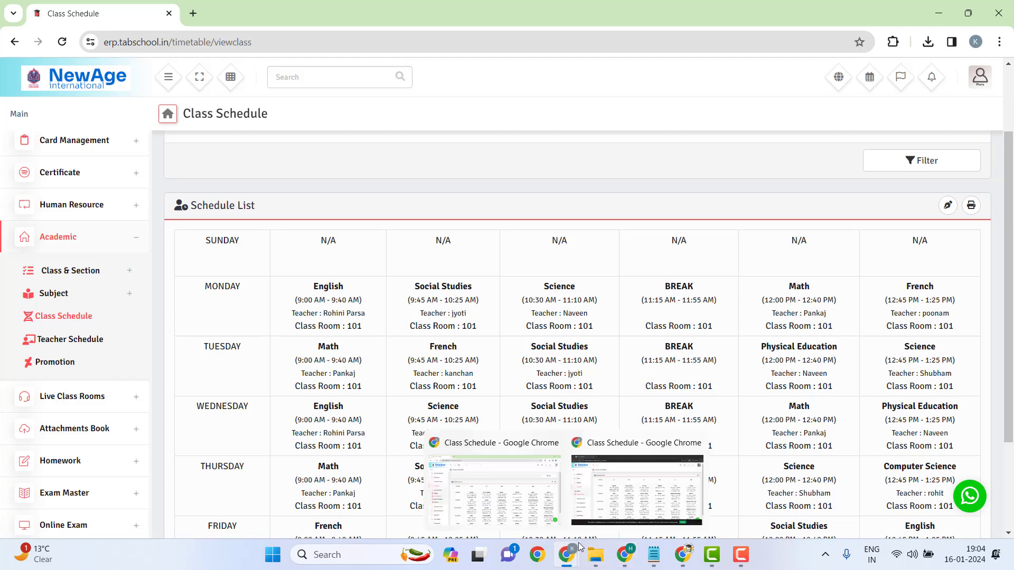
{"action": "left_click", "coordinate": [610, 504]}
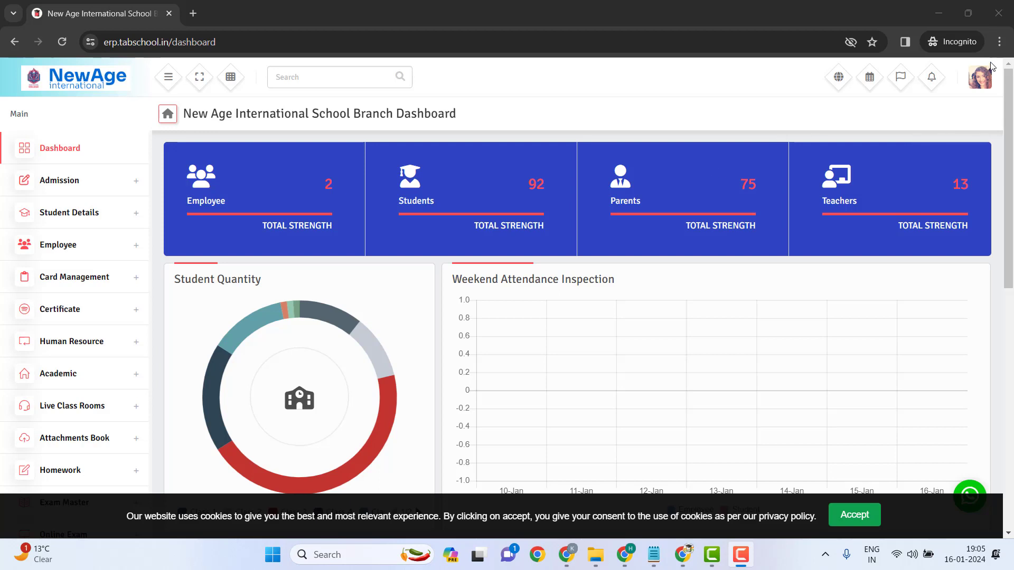
Check the name and role of the teacher account signed in on the branch dashboard.
{"action": "left_click", "coordinate": [981, 77]}
{"action": "left_click_drag", "start_coordinate": [896, 113], "coordinate": [958, 122]}
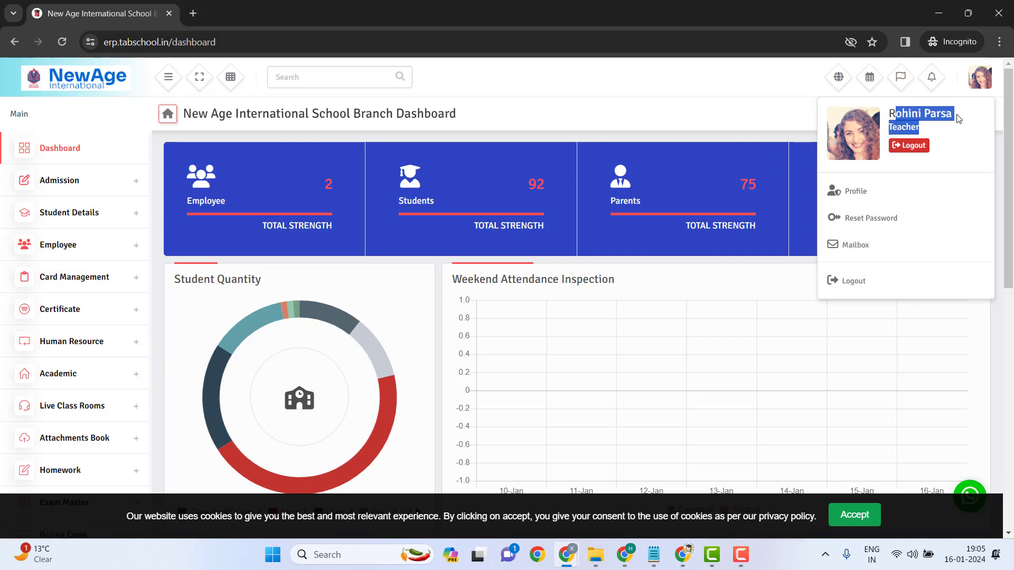
{"action": "left_click", "coordinate": [644, 109]}
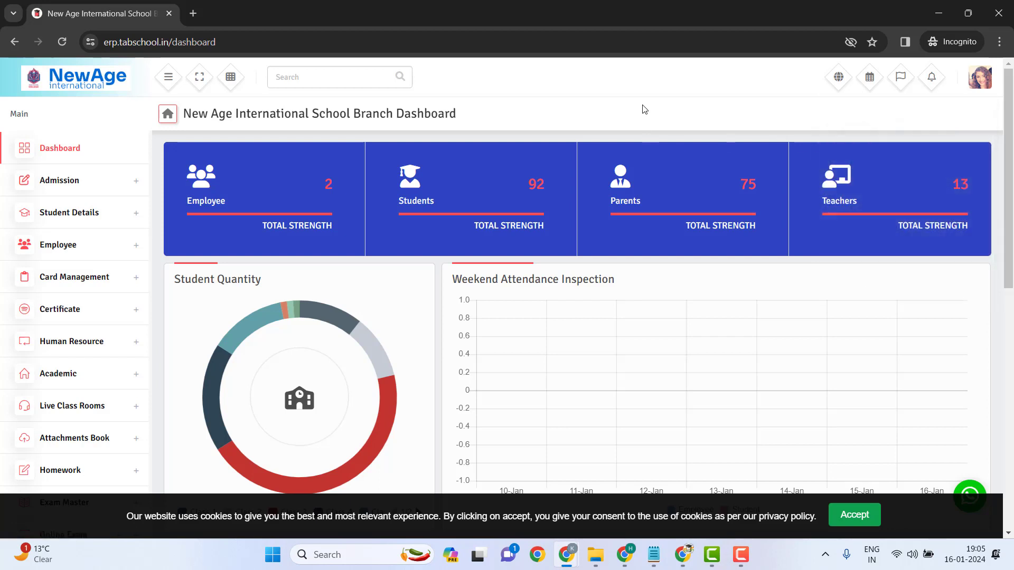
Open the class schedule in the teacher account and filter it for Class 8, Section A.
{"action": "left_click", "coordinate": [84, 372]}
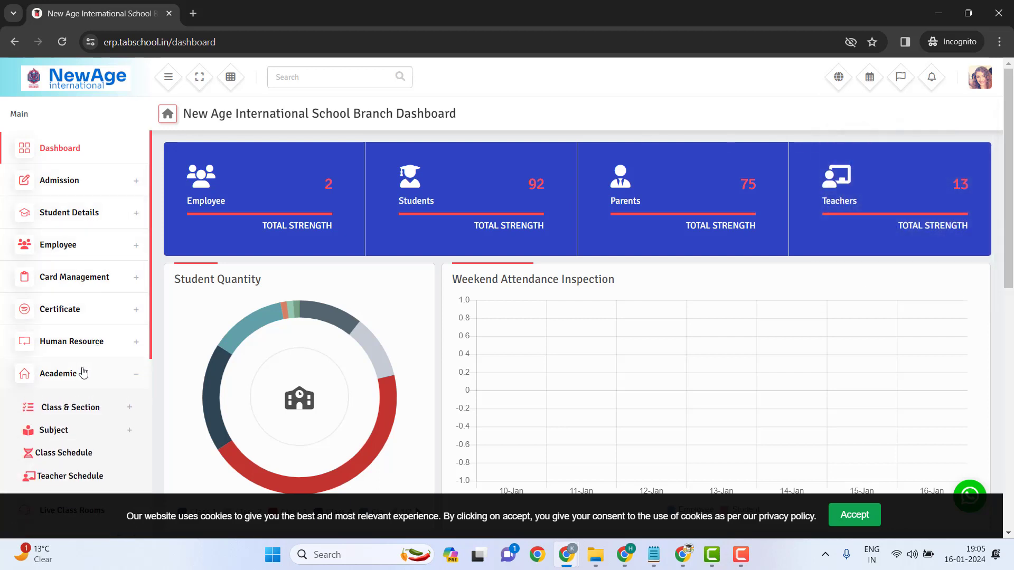
{"action": "left_click", "coordinate": [64, 453]}
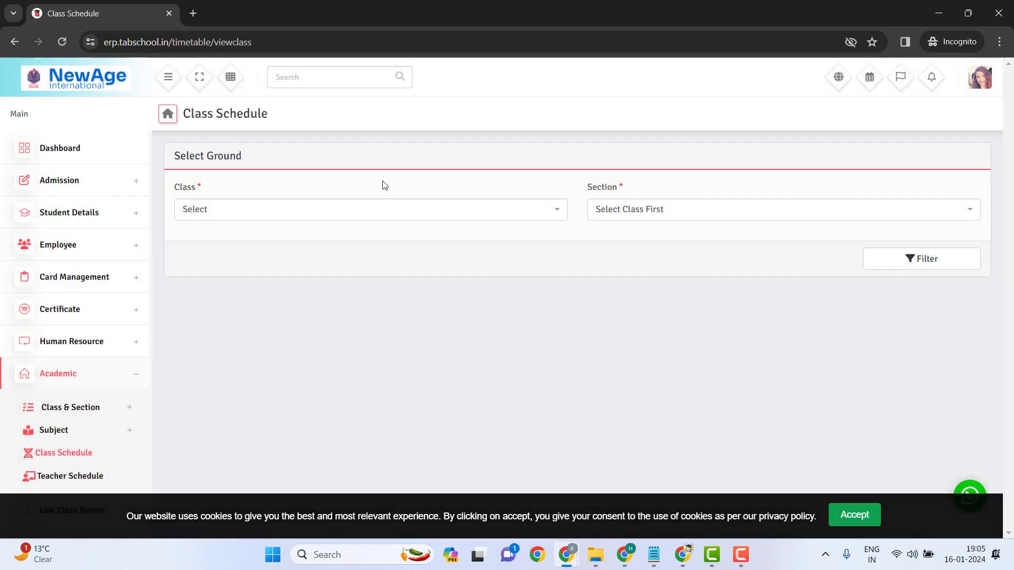
{"action": "left_click", "coordinate": [362, 212]}
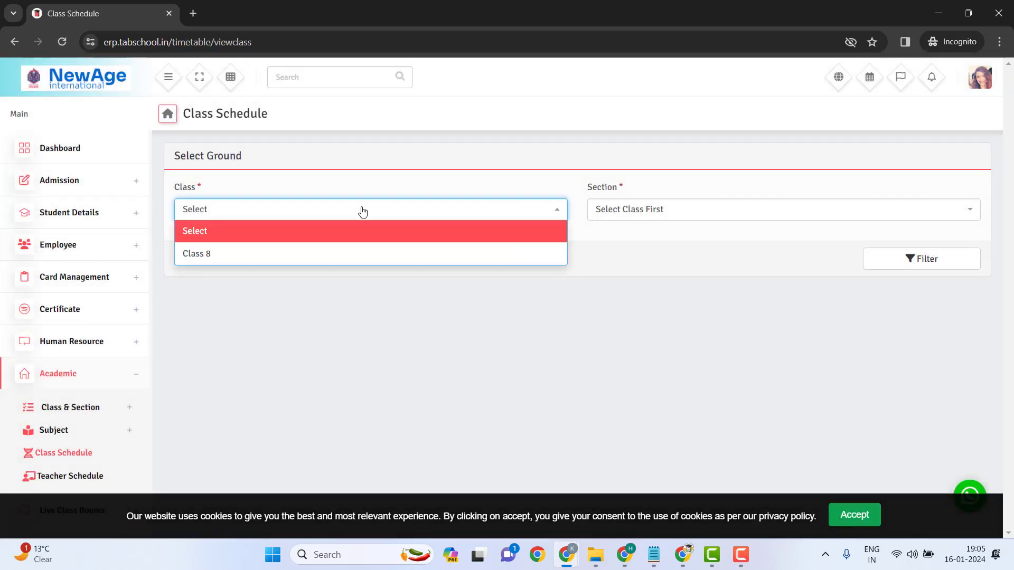
{"action": "left_click", "coordinate": [301, 252]}
{"action": "left_click", "coordinate": [674, 212]}
{"action": "left_click", "coordinate": [661, 256]}
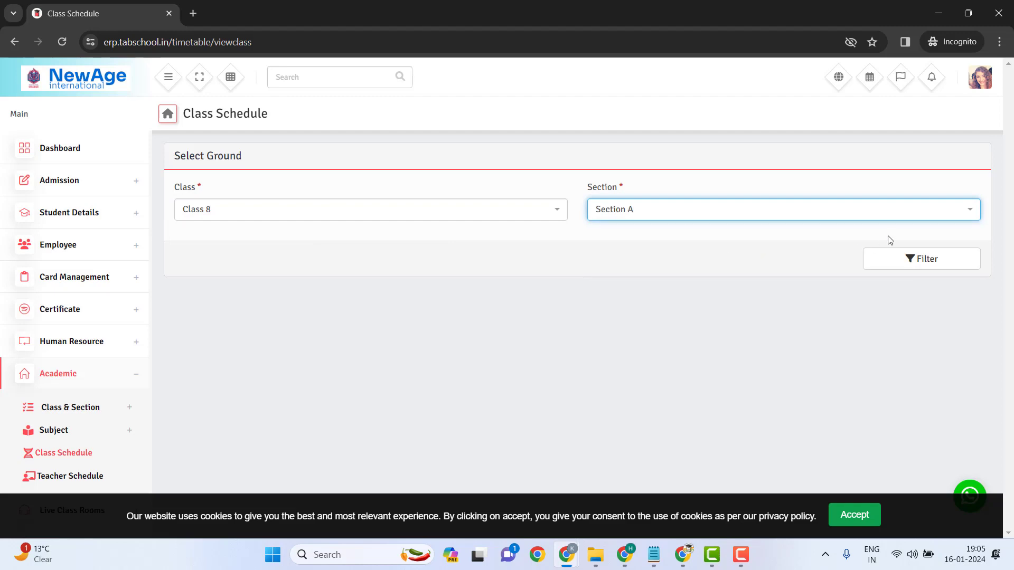
{"action": "left_click", "coordinate": [894, 259]}
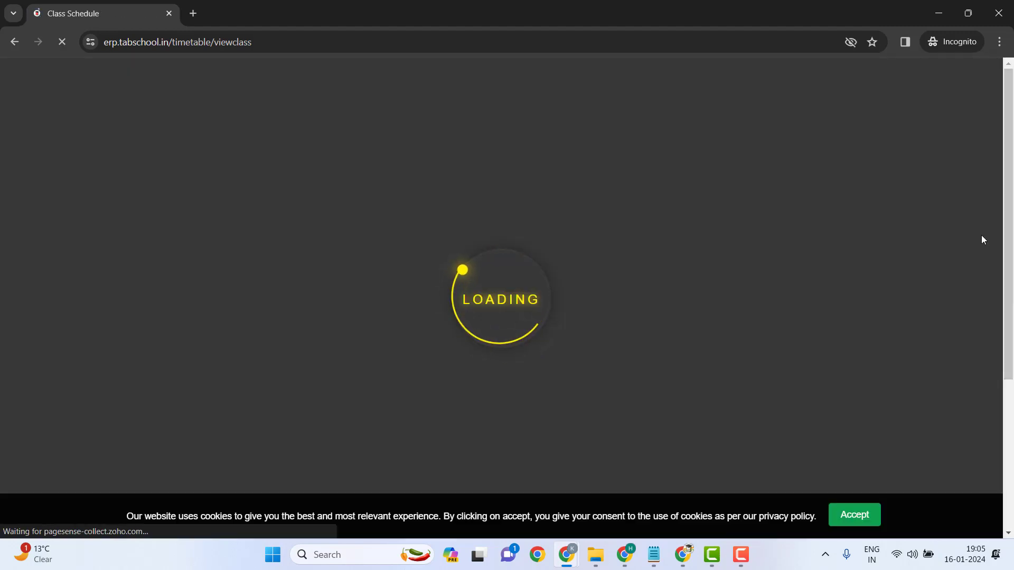
Review the Monday to Friday periods of the Class 8 timetable shown in the teacher account.
{"action": "scroll", "coordinate": [442, 378], "scroll_direction": "down", "scroll_amount": 1}
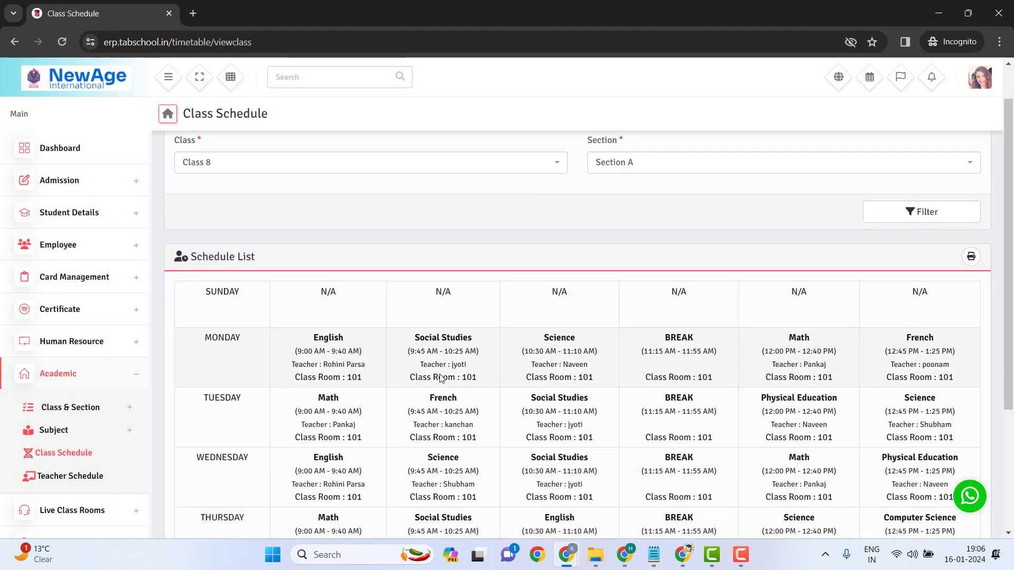
{"action": "scroll", "coordinate": [442, 378], "scroll_direction": "down", "scroll_amount": 3}
{"action": "left_click_drag", "start_coordinate": [219, 186], "coordinate": [982, 444]}
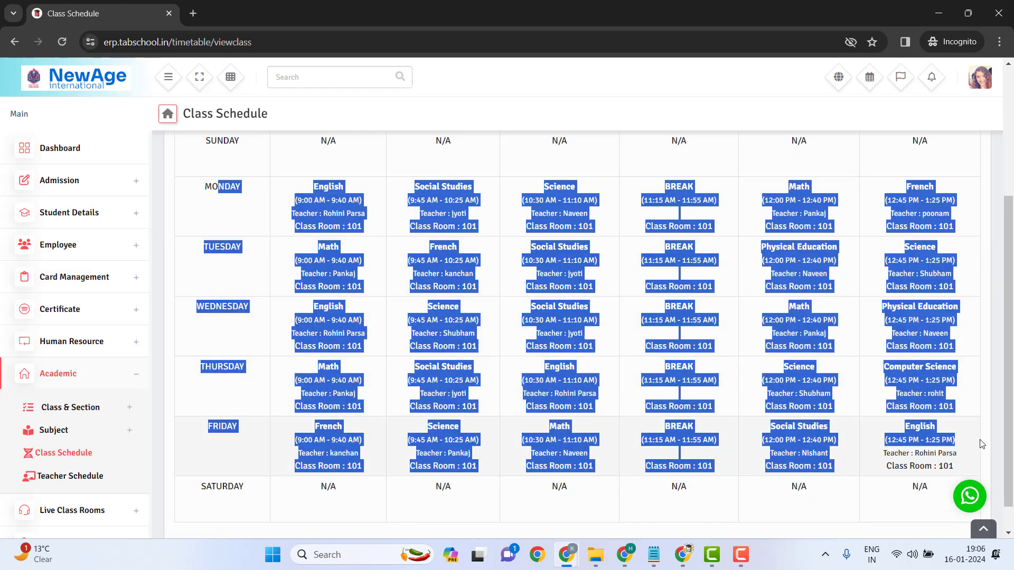
{"action": "left_click", "coordinate": [981, 444]}
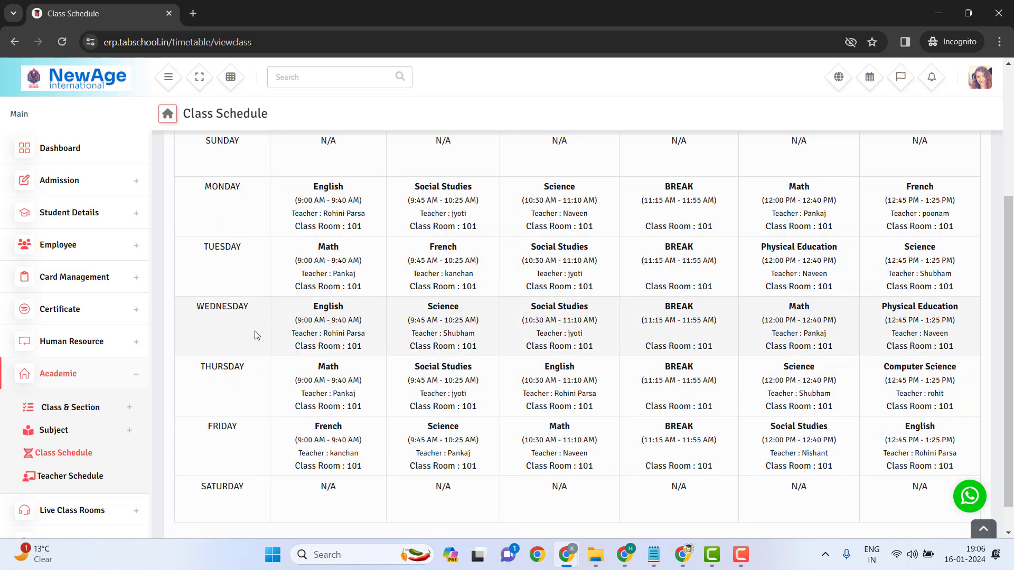
Switch to the regular Chrome window and open the Teacher Schedule page.
{"action": "mouse_move", "coordinate": [571, 557]}
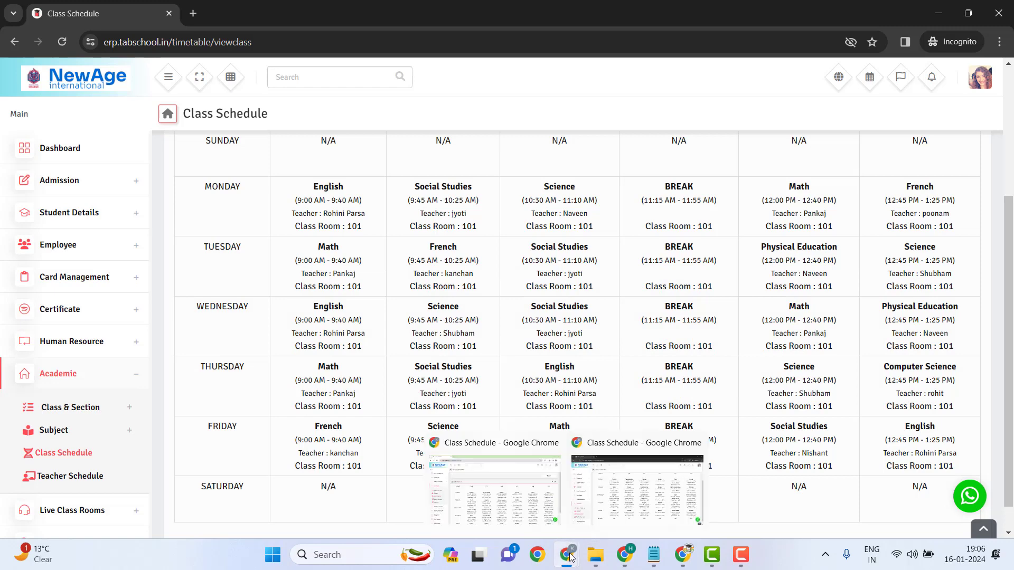
{"action": "left_click", "coordinate": [531, 508]}
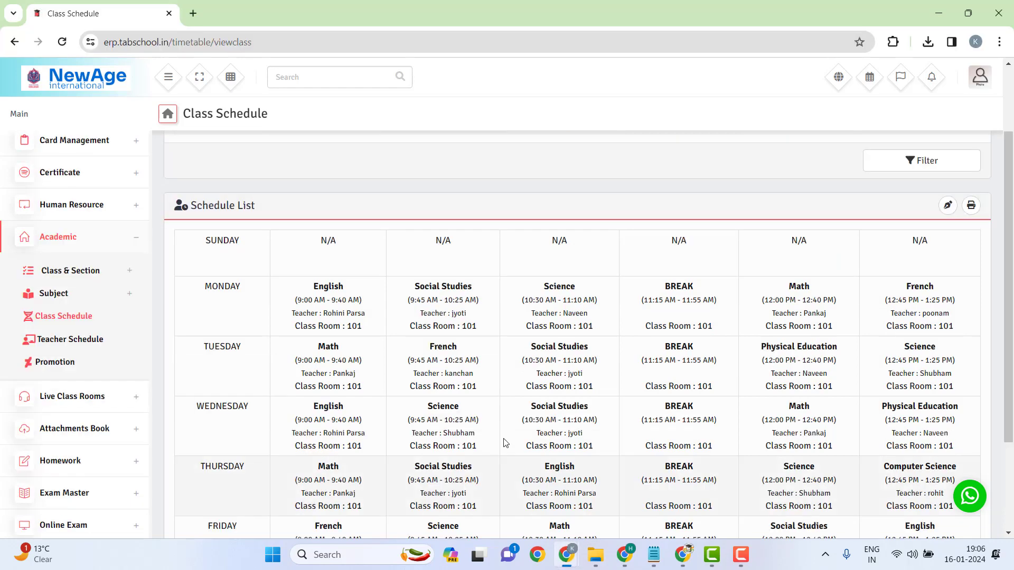
{"action": "left_click", "coordinate": [69, 342]}
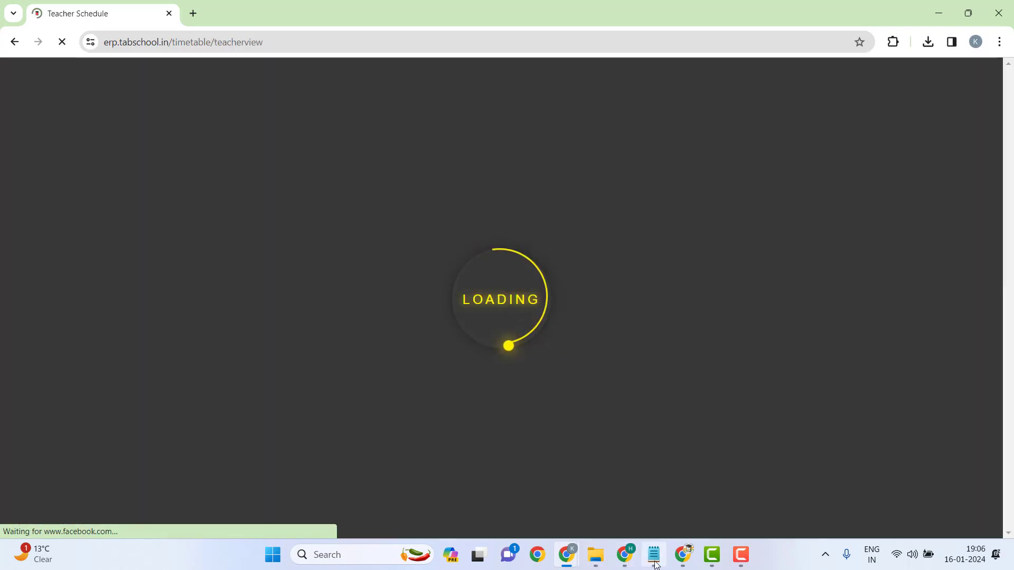
Switch to the Incognito Chrome window and open the Teacher Schedule page in the teacher account.
{"action": "mouse_move", "coordinate": [567, 555]}
{"action": "left_click", "coordinate": [639, 480]}
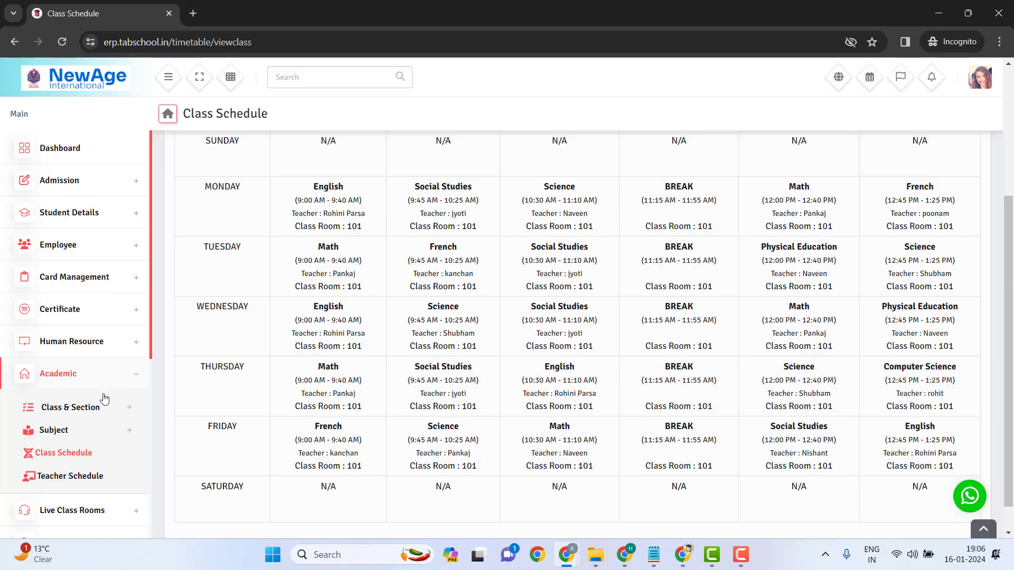
{"action": "left_click", "coordinate": [71, 477]}
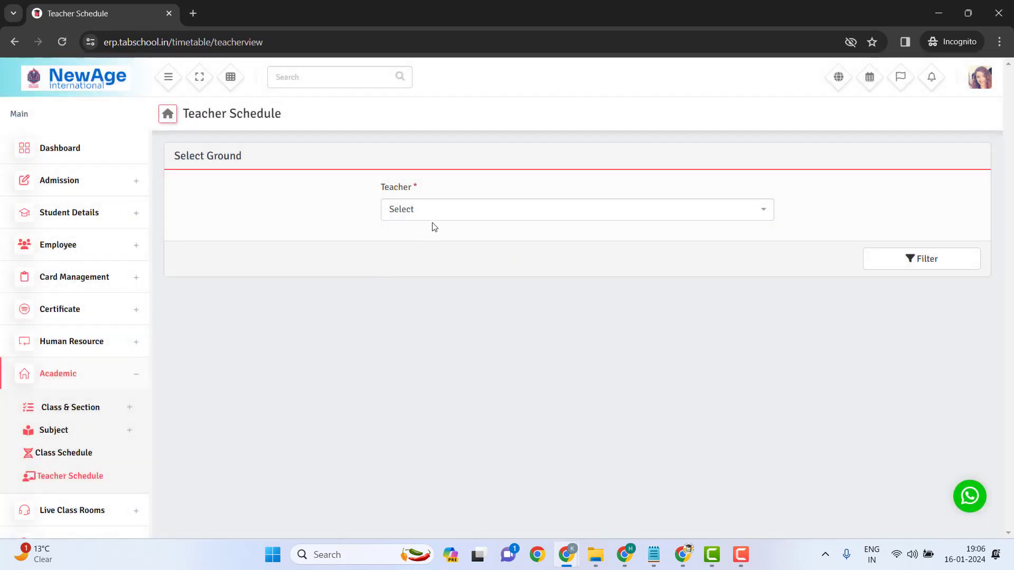
Select the last teacher in the list and filter the teacher schedule in the teacher account.
{"action": "left_click", "coordinate": [438, 214]}
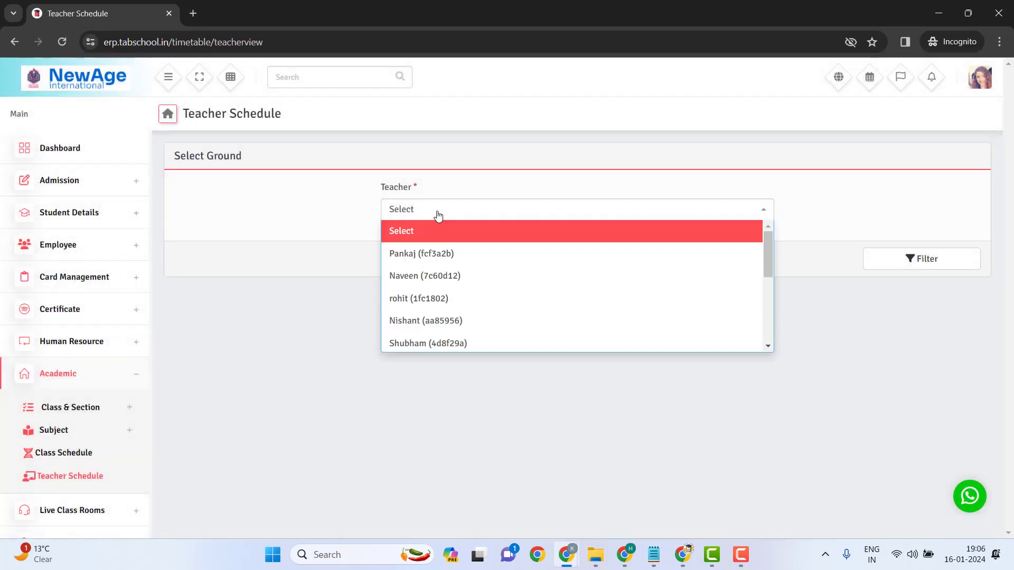
{"action": "scroll", "coordinate": [478, 333], "scroll_direction": "down", "scroll_amount": 3}
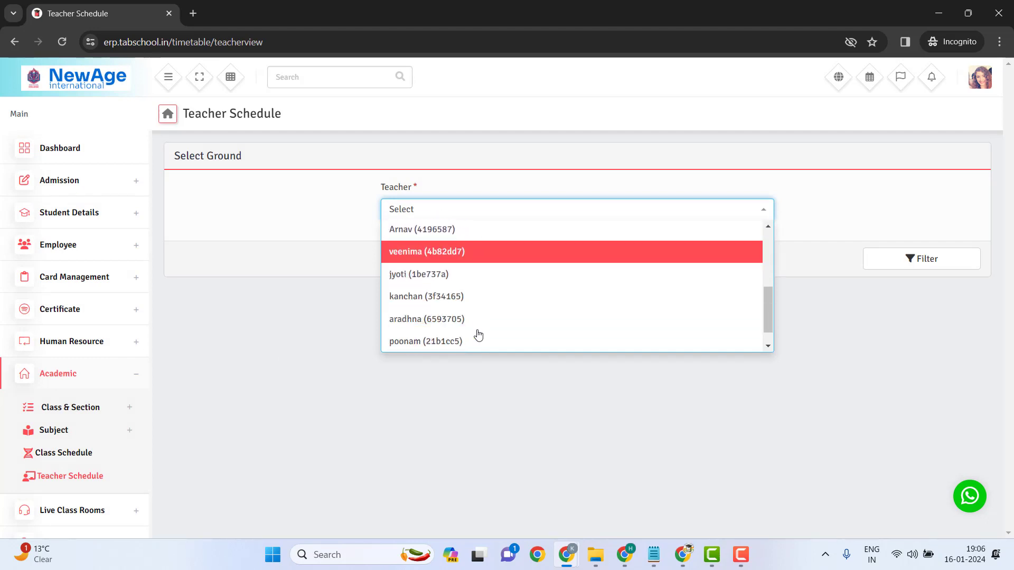
{"action": "scroll", "coordinate": [479, 335], "scroll_direction": "down", "scroll_amount": 1}
{"action": "left_click", "coordinate": [465, 340]}
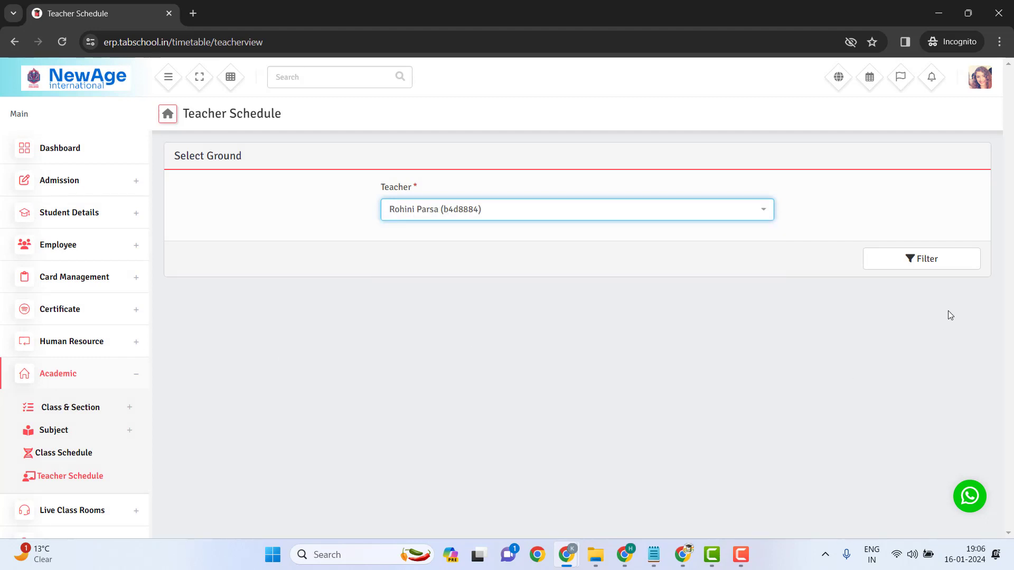
{"action": "left_click", "coordinate": [941, 272]}
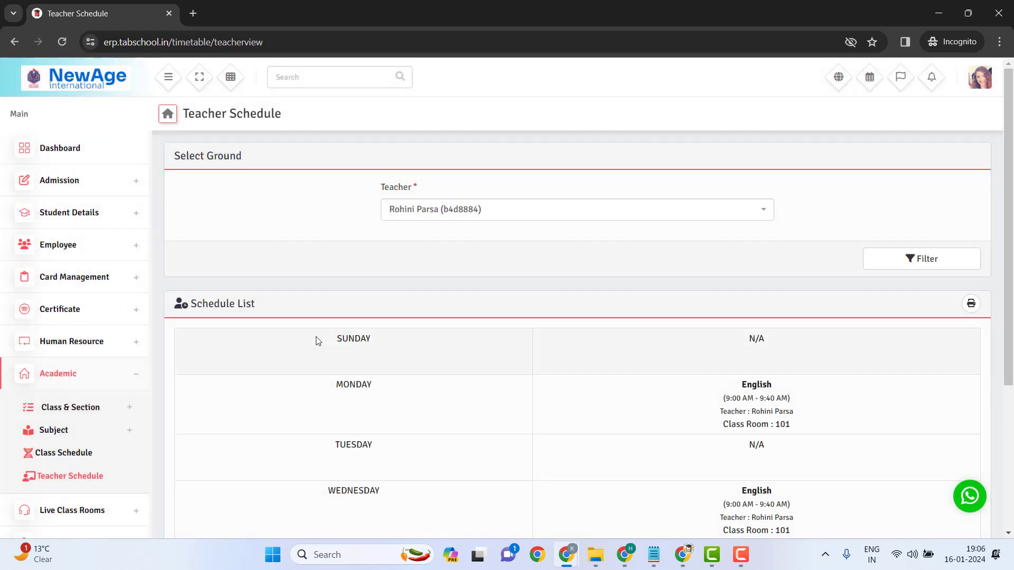
Review the selected teacher's Sunday to Saturday periods, times and classrooms in the teacher account.
{"action": "left_click_drag", "start_coordinate": [318, 341], "coordinate": [847, 410]}
{"action": "left_click", "coordinate": [389, 384]}
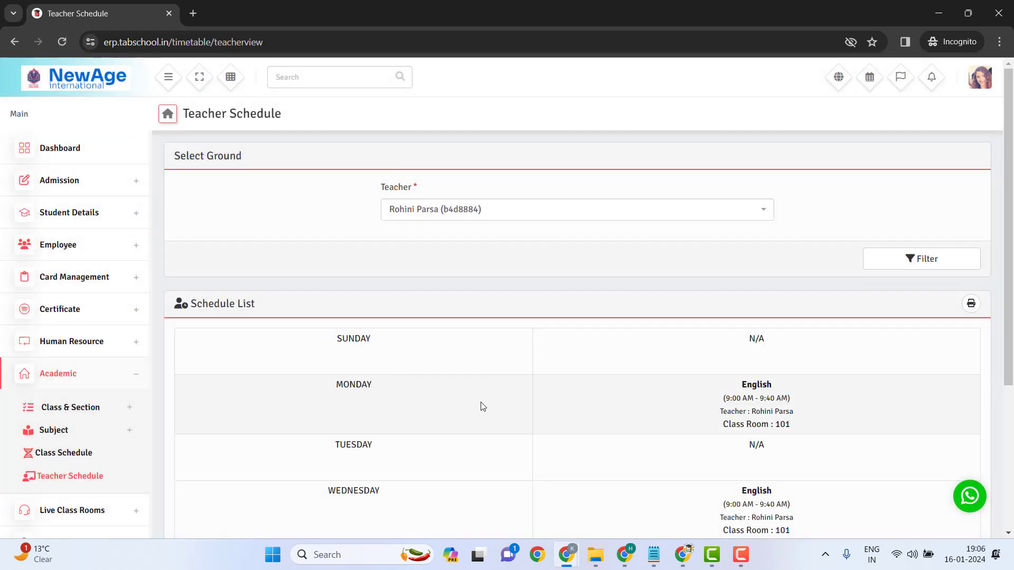
{"action": "left_click_drag", "start_coordinate": [725, 398], "coordinate": [835, 438]}
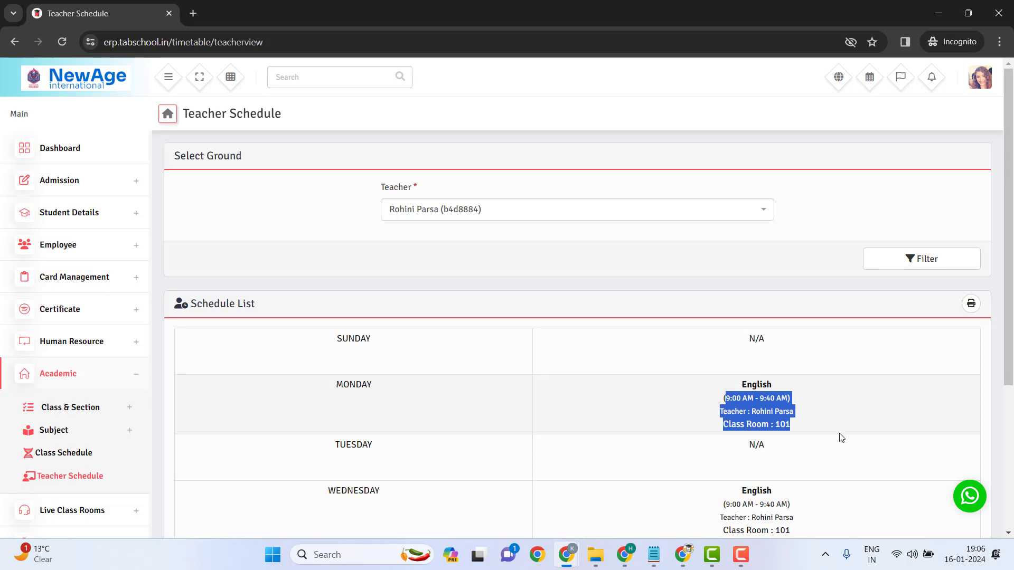
{"action": "left_click", "coordinate": [835, 431]}
{"action": "scroll", "coordinate": [818, 412], "scroll_direction": "down", "scroll_amount": 1}
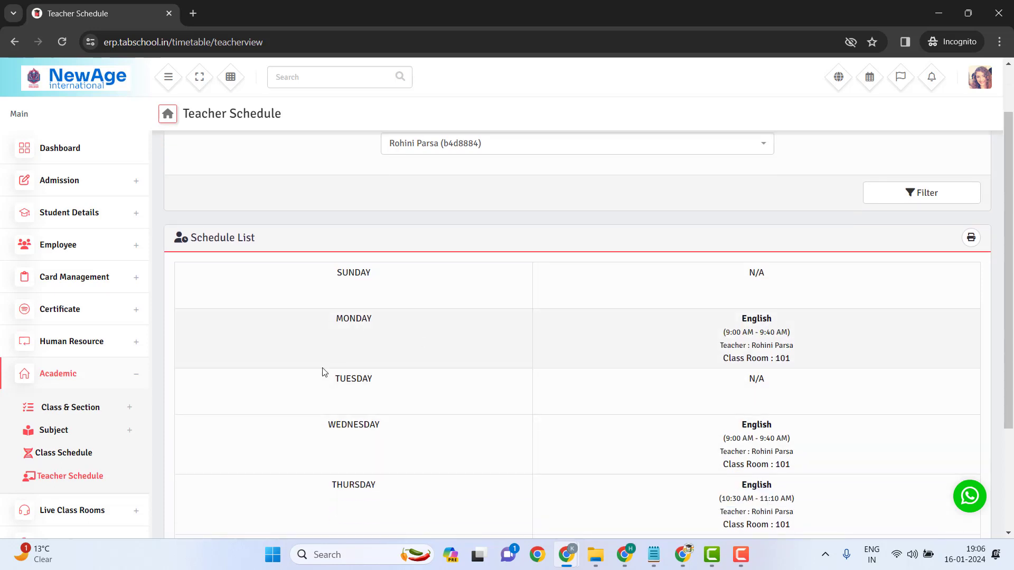
{"action": "left_click_drag", "start_coordinate": [324, 374], "coordinate": [844, 386]}
{"action": "left_click", "coordinate": [844, 386]}
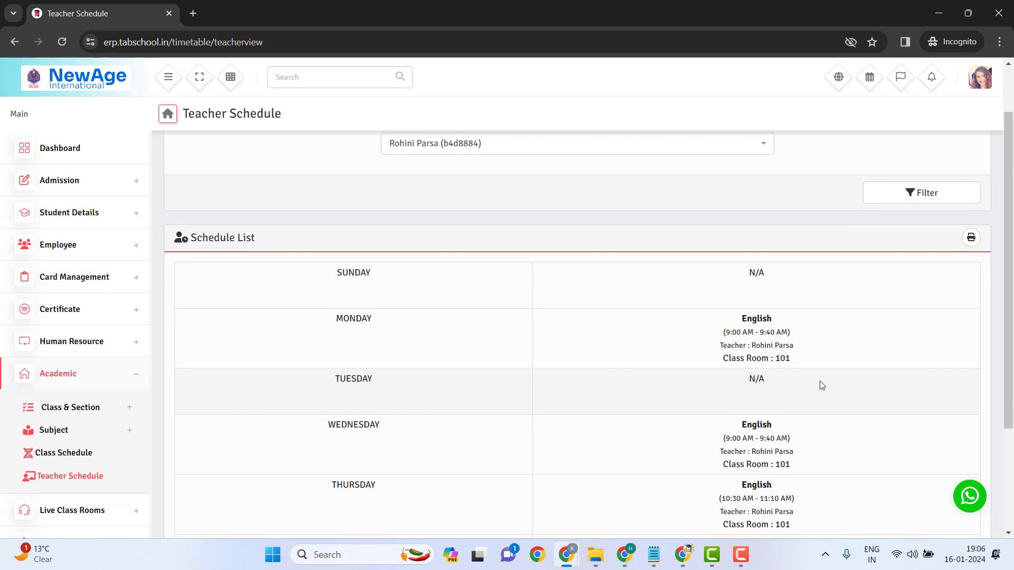
{"action": "scroll", "coordinate": [602, 366], "scroll_direction": "down", "scroll_amount": 3}
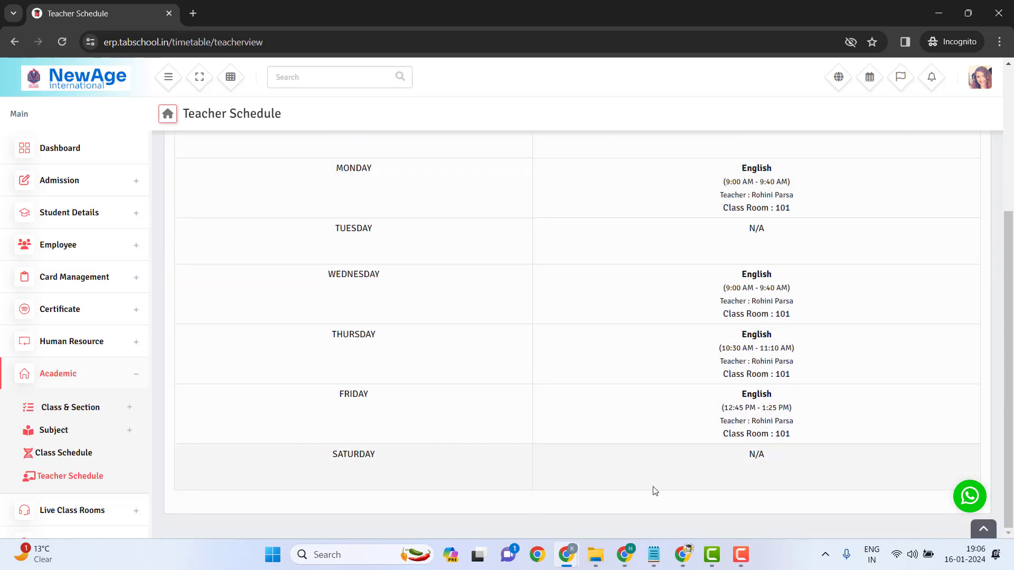
{"action": "left_click_drag", "start_coordinate": [653, 487], "coordinate": [976, 513]}
{"action": "left_click", "coordinate": [763, 284]}
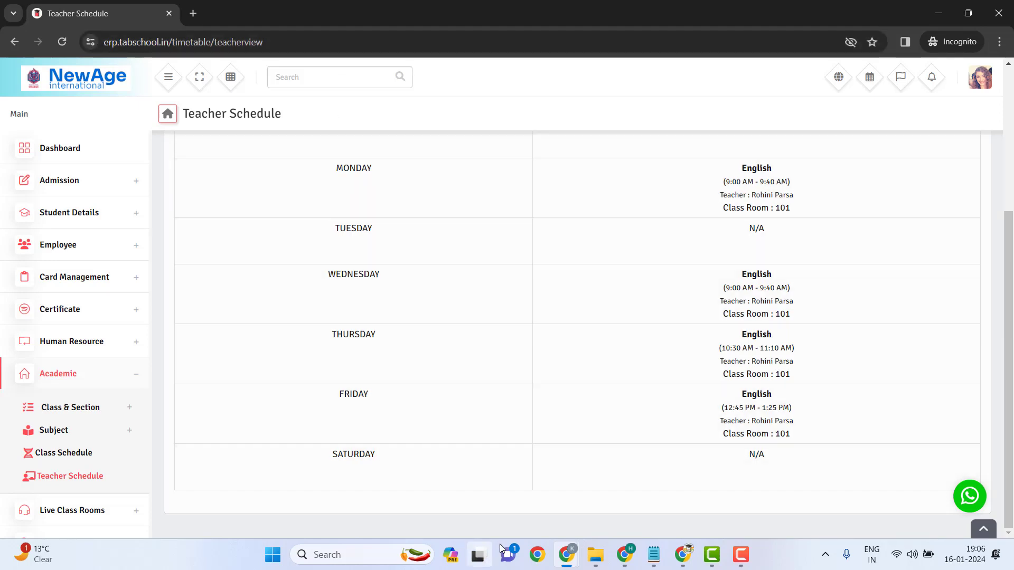
Switch to the regular Chrome window and filter its teacher schedule for the same teacher, the last one listed.
{"action": "mouse_move", "coordinate": [566, 554]}
{"action": "left_click", "coordinate": [515, 515]}
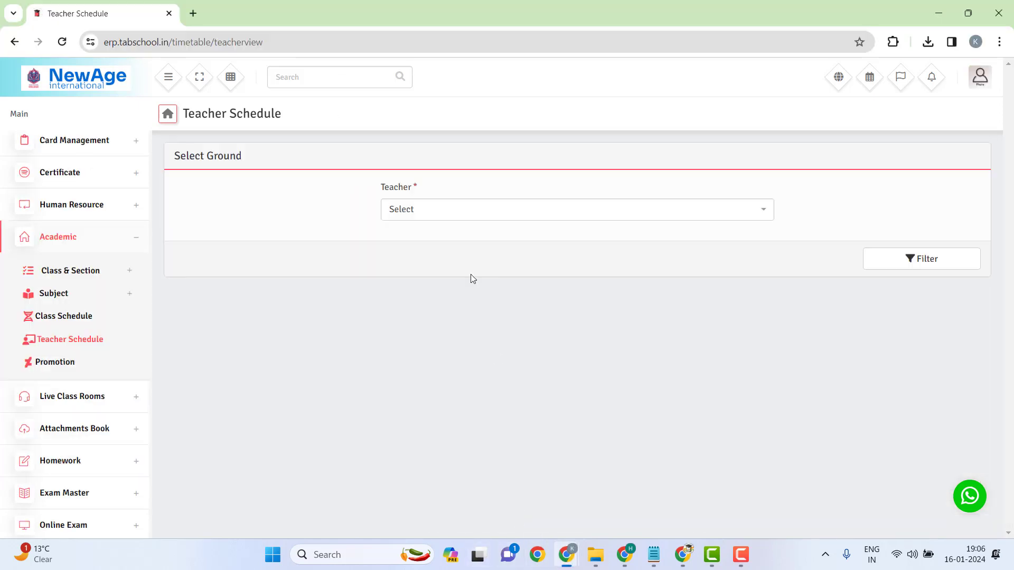
{"action": "left_click", "coordinate": [440, 206]}
{"action": "scroll", "coordinate": [446, 291], "scroll_direction": "down", "scroll_amount": 5}
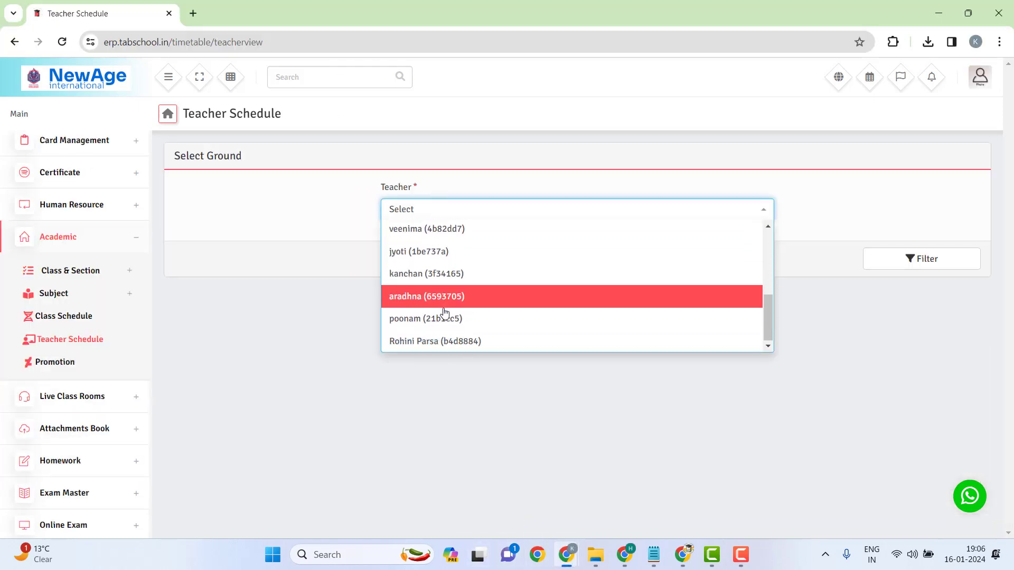
{"action": "left_click", "coordinate": [455, 344]}
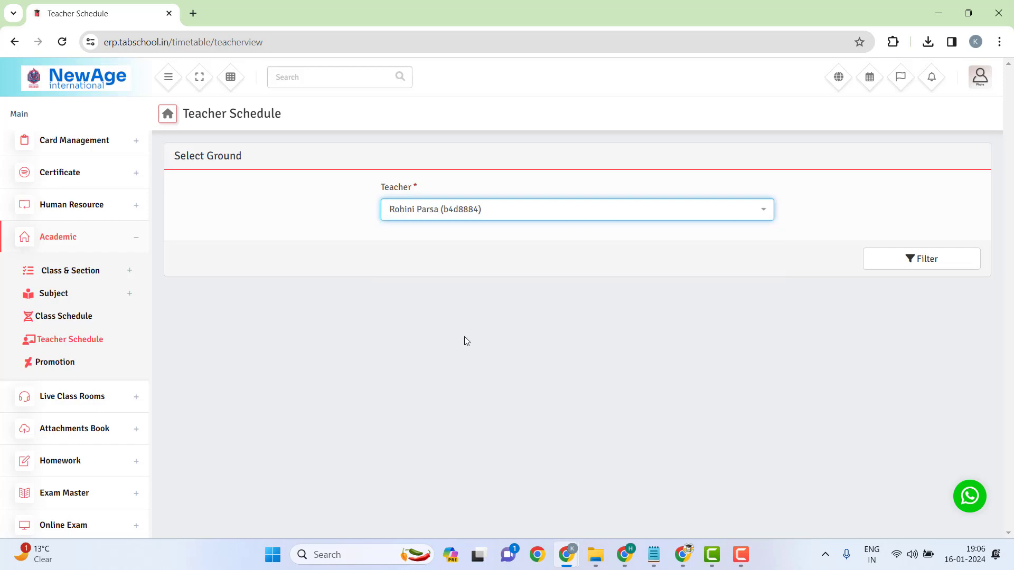
{"action": "left_click", "coordinate": [920, 256]}
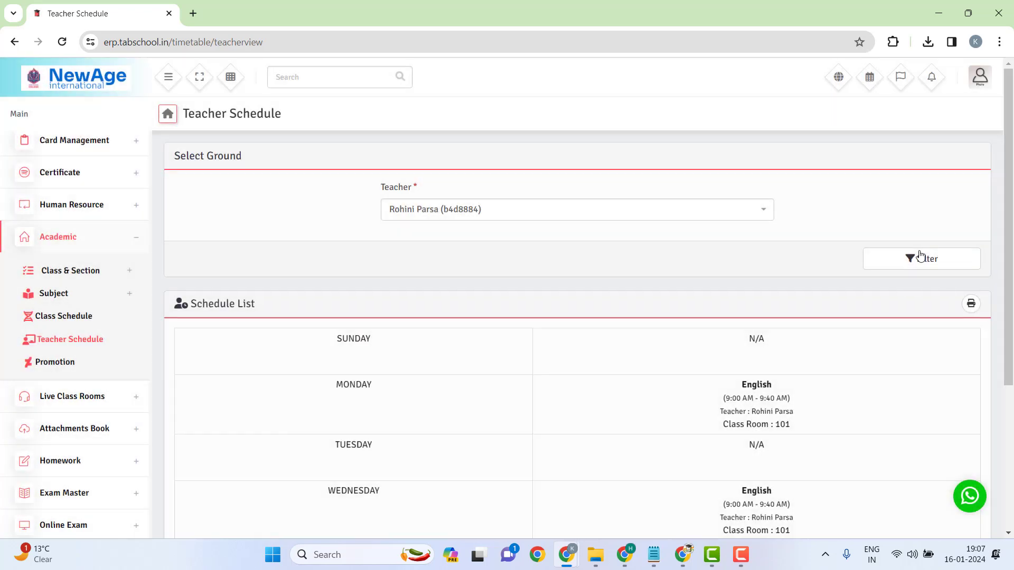
Review the teacher's weekly schedule list in the regular window, including the Tuesday entry.
{"action": "scroll", "coordinate": [914, 258], "scroll_direction": "down", "scroll_amount": 2}
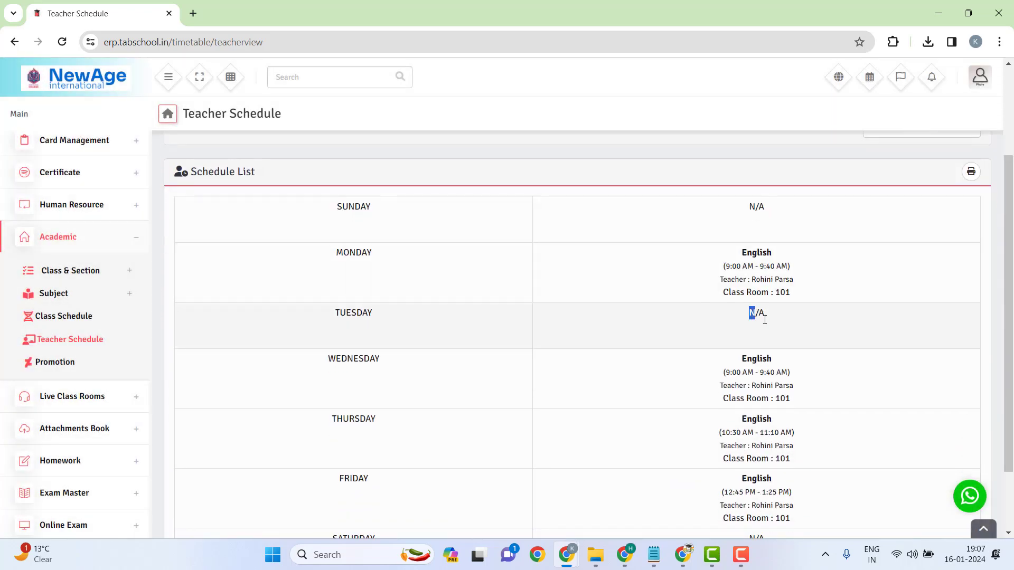
{"action": "left_click_drag", "start_coordinate": [750, 316], "coordinate": [803, 321]}
{"action": "left_click", "coordinate": [803, 320]}
{"action": "scroll", "coordinate": [803, 320], "scroll_direction": "up", "scroll_amount": 3}
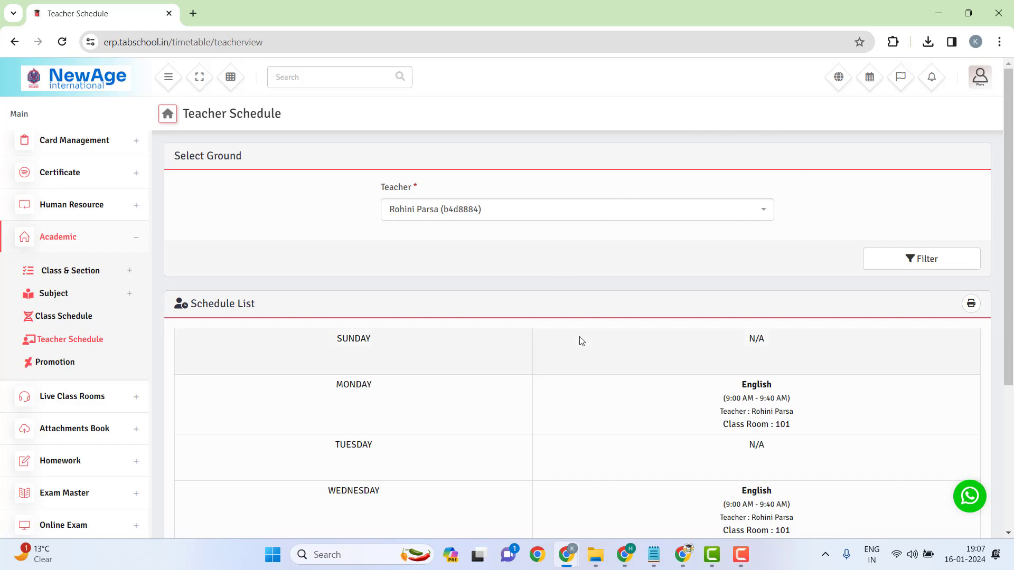
{"action": "scroll", "coordinate": [581, 341], "scroll_direction": "down", "scroll_amount": 4}
{"action": "scroll", "coordinate": [845, 349], "scroll_direction": "up", "scroll_amount": 3}
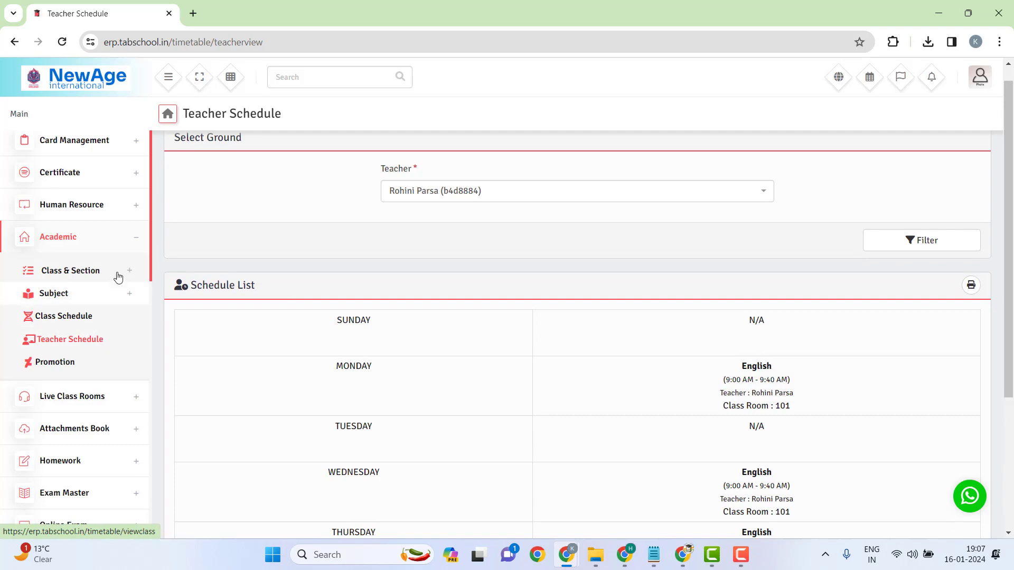
Open the Student Promotion page and filter it for Class 8, Section A.
{"action": "left_click", "coordinate": [61, 363]}
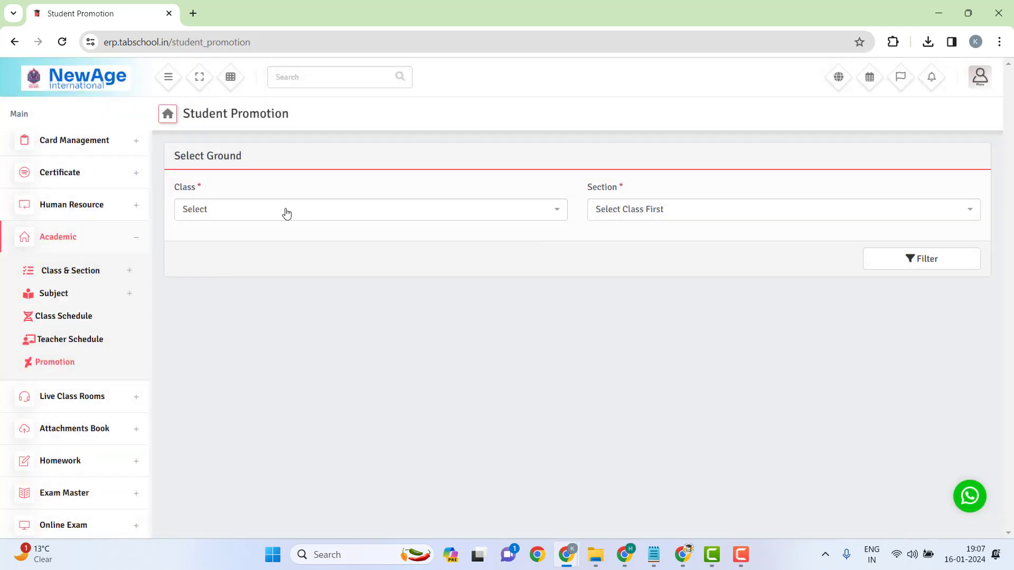
{"action": "left_click", "coordinate": [286, 213]}
{"action": "scroll", "coordinate": [248, 264], "scroll_direction": "down", "scroll_amount": 2}
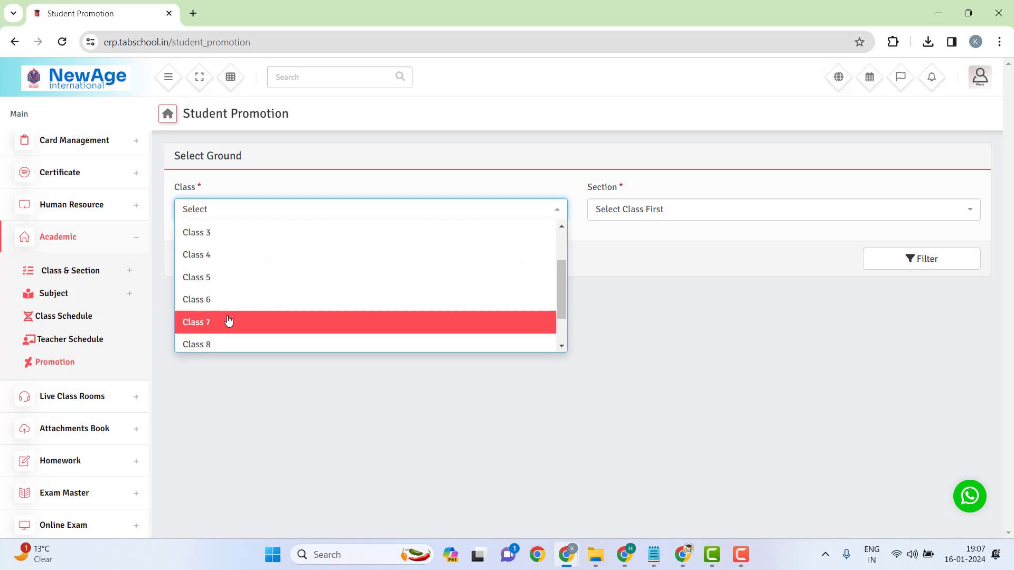
{"action": "left_click", "coordinate": [229, 344]}
{"action": "left_click", "coordinate": [646, 213]}
{"action": "left_click", "coordinate": [645, 255]}
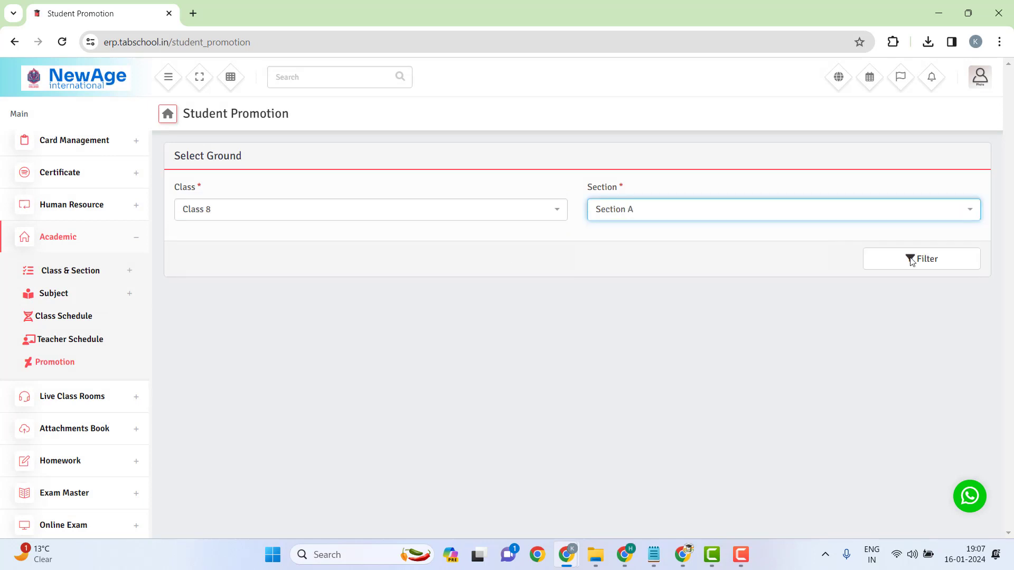
{"action": "left_click", "coordinate": [922, 263]}
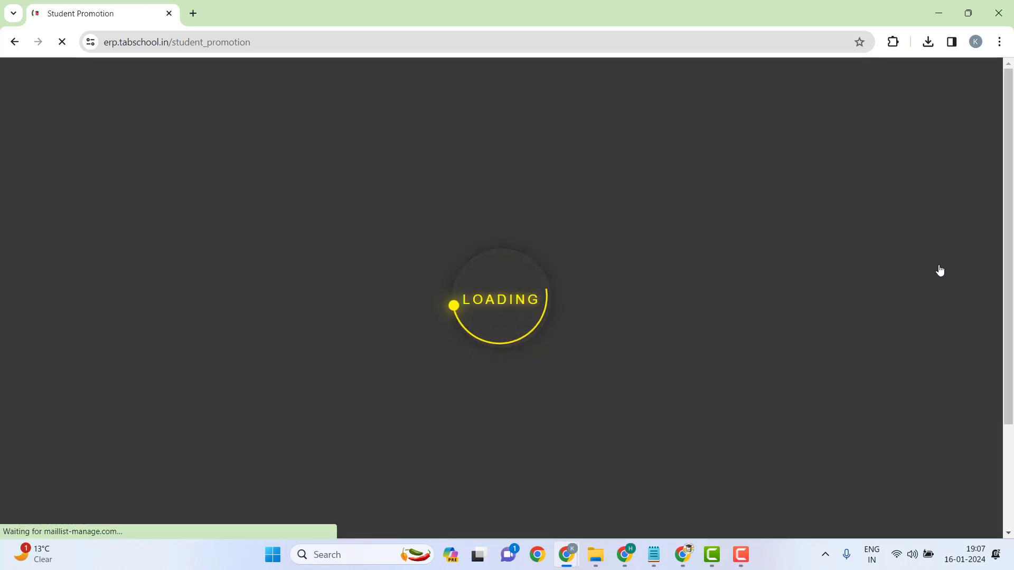
Examine the promotion instructions, the session, class and section choices, and the student row for Class 8.
{"action": "scroll", "coordinate": [731, 272], "scroll_direction": "down", "scroll_amount": 1}
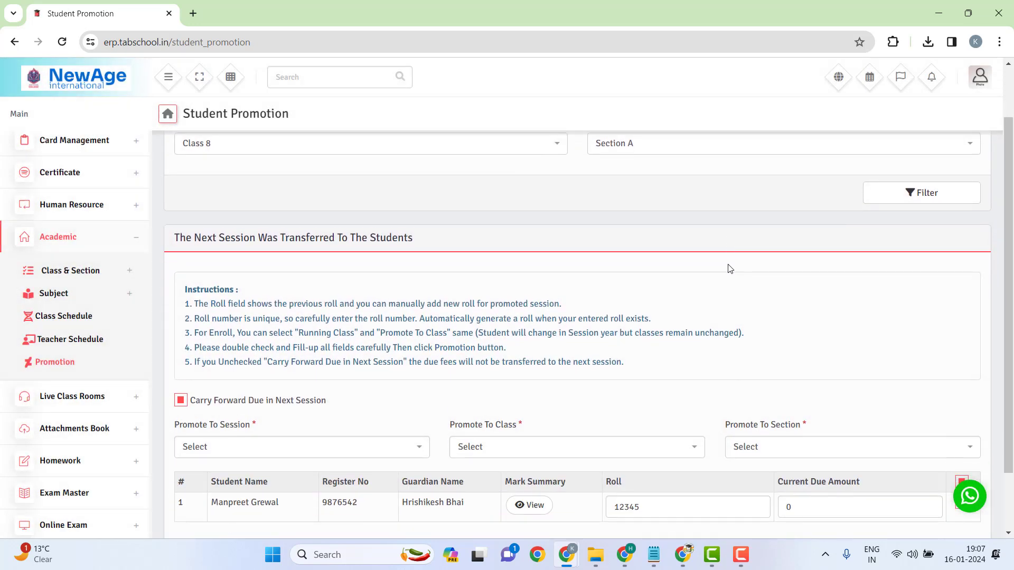
{"action": "left_click", "coordinate": [272, 448]}
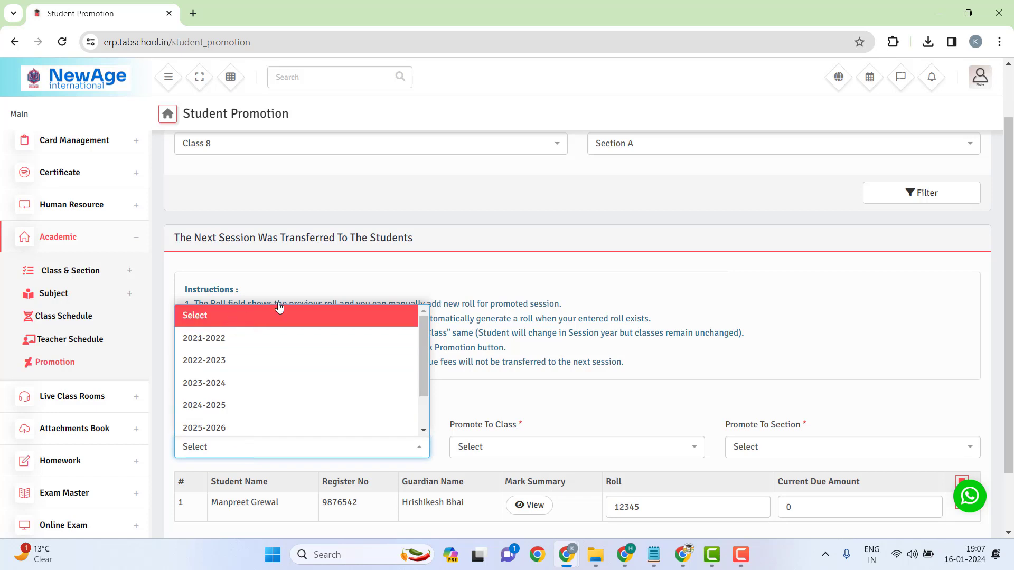
{"action": "left_click", "coordinate": [683, 422]}
{"action": "left_click", "coordinate": [601, 455]}
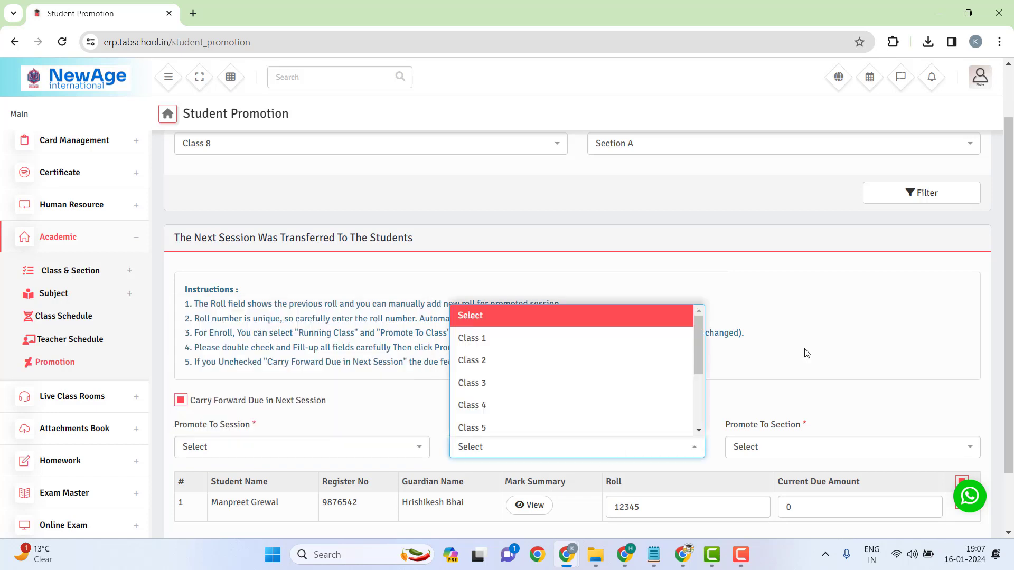
{"action": "left_click", "coordinate": [945, 367]}
{"action": "left_click", "coordinate": [887, 447]}
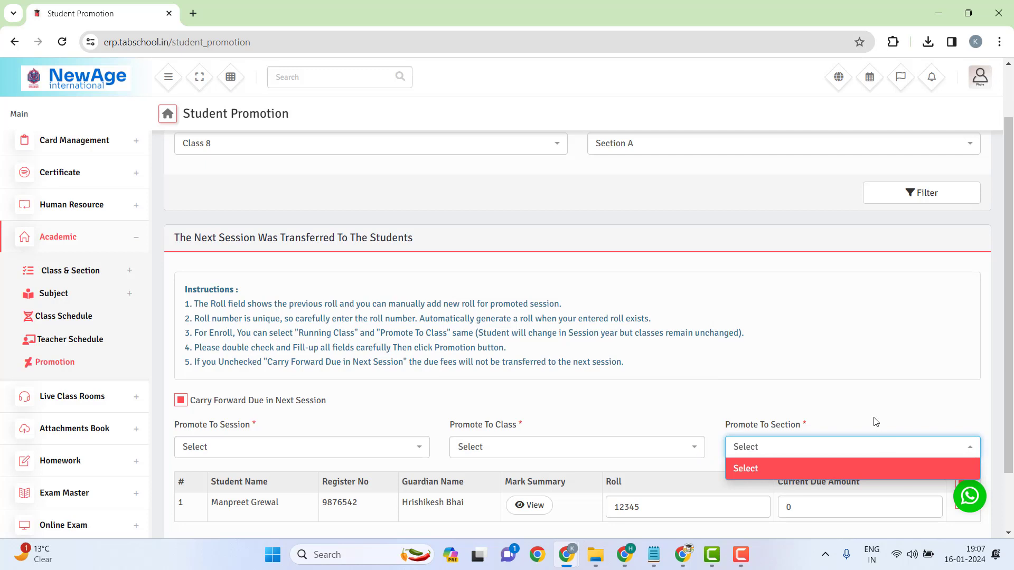
{"action": "left_click", "coordinate": [873, 403]}
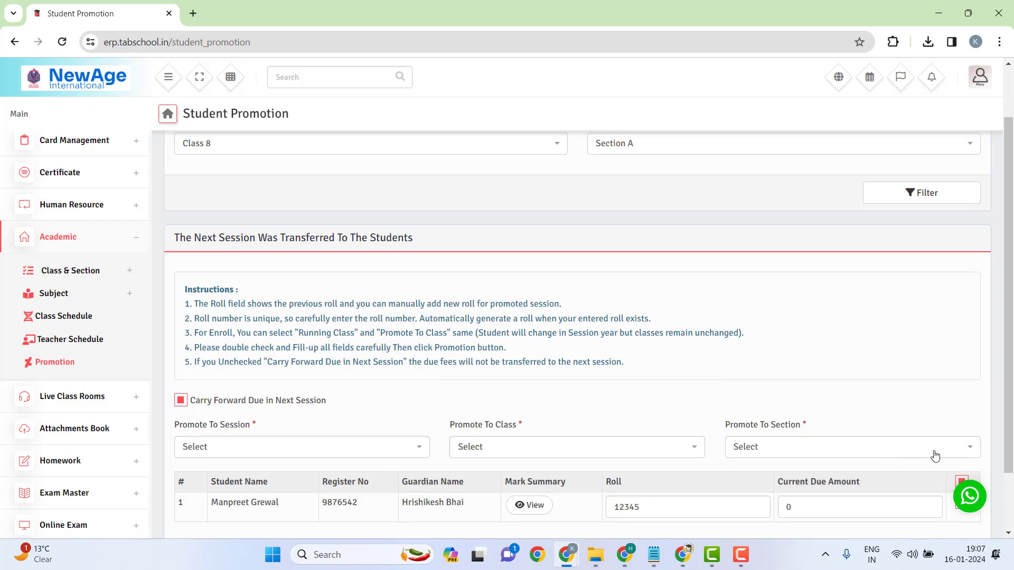
{"action": "scroll", "coordinate": [895, 426], "scroll_direction": "down", "scroll_amount": 2}
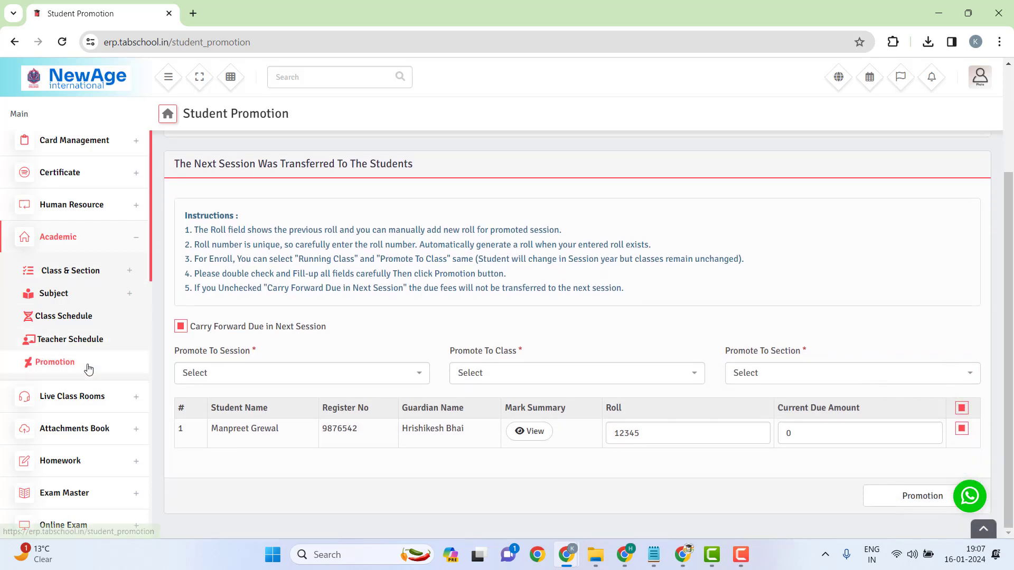